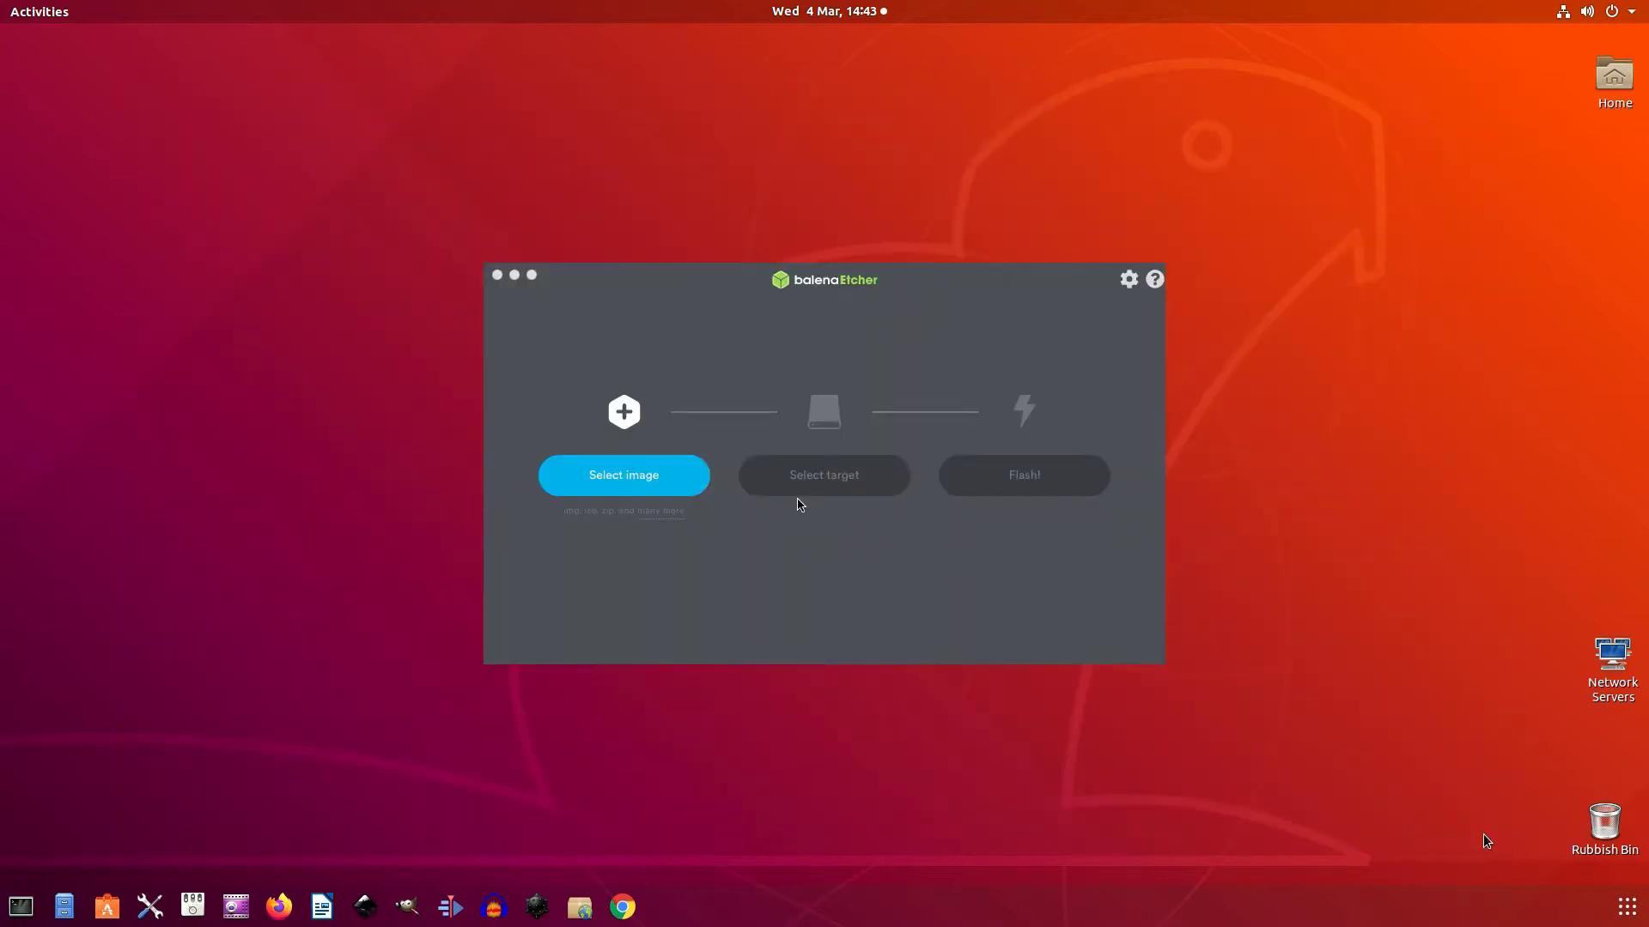
Flash the lineage-16.0 rpi4 zip onto the 32 GB Generic STORAGE DEVICE with balenaEtcher.
click(659, 484)
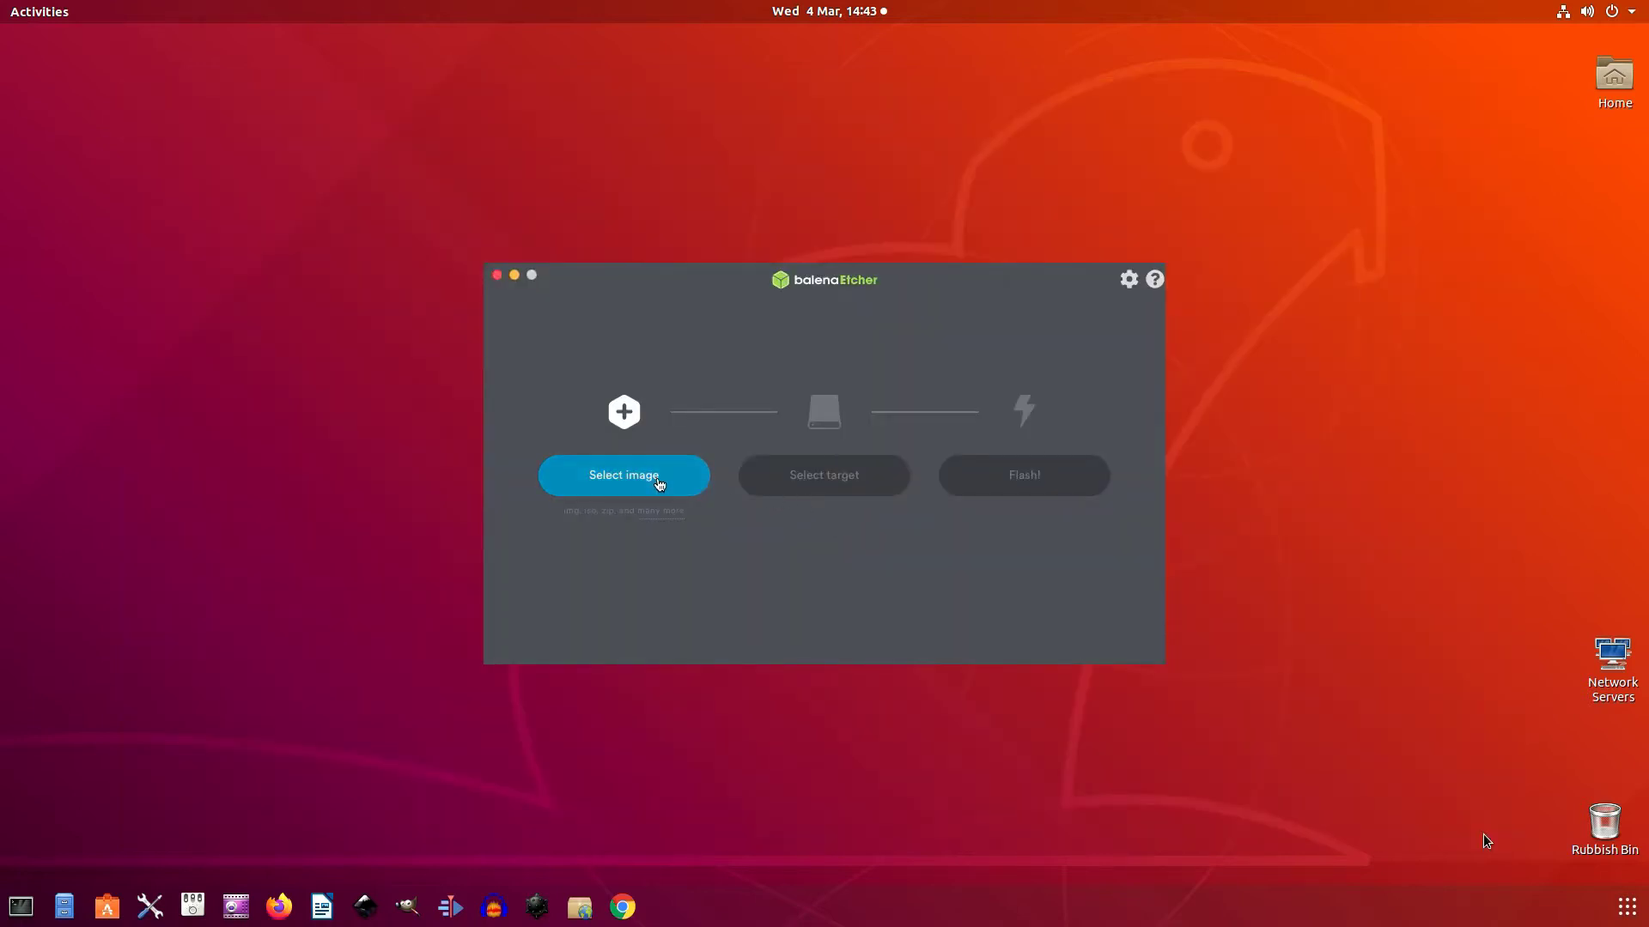
click(799, 504)
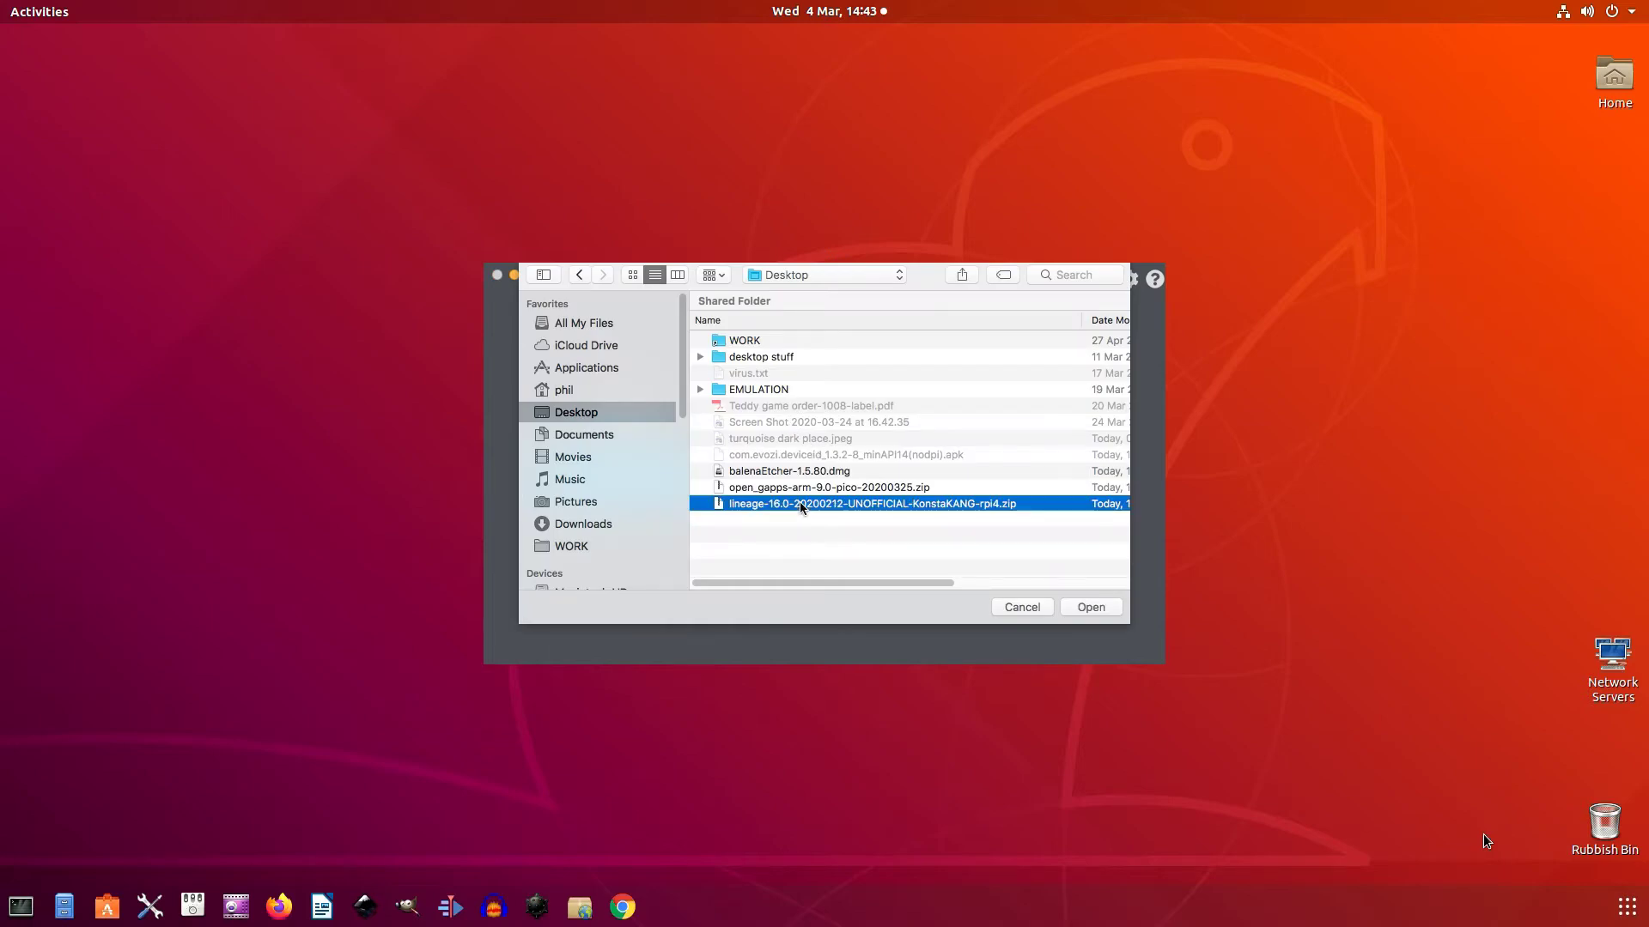
click(1080, 608)
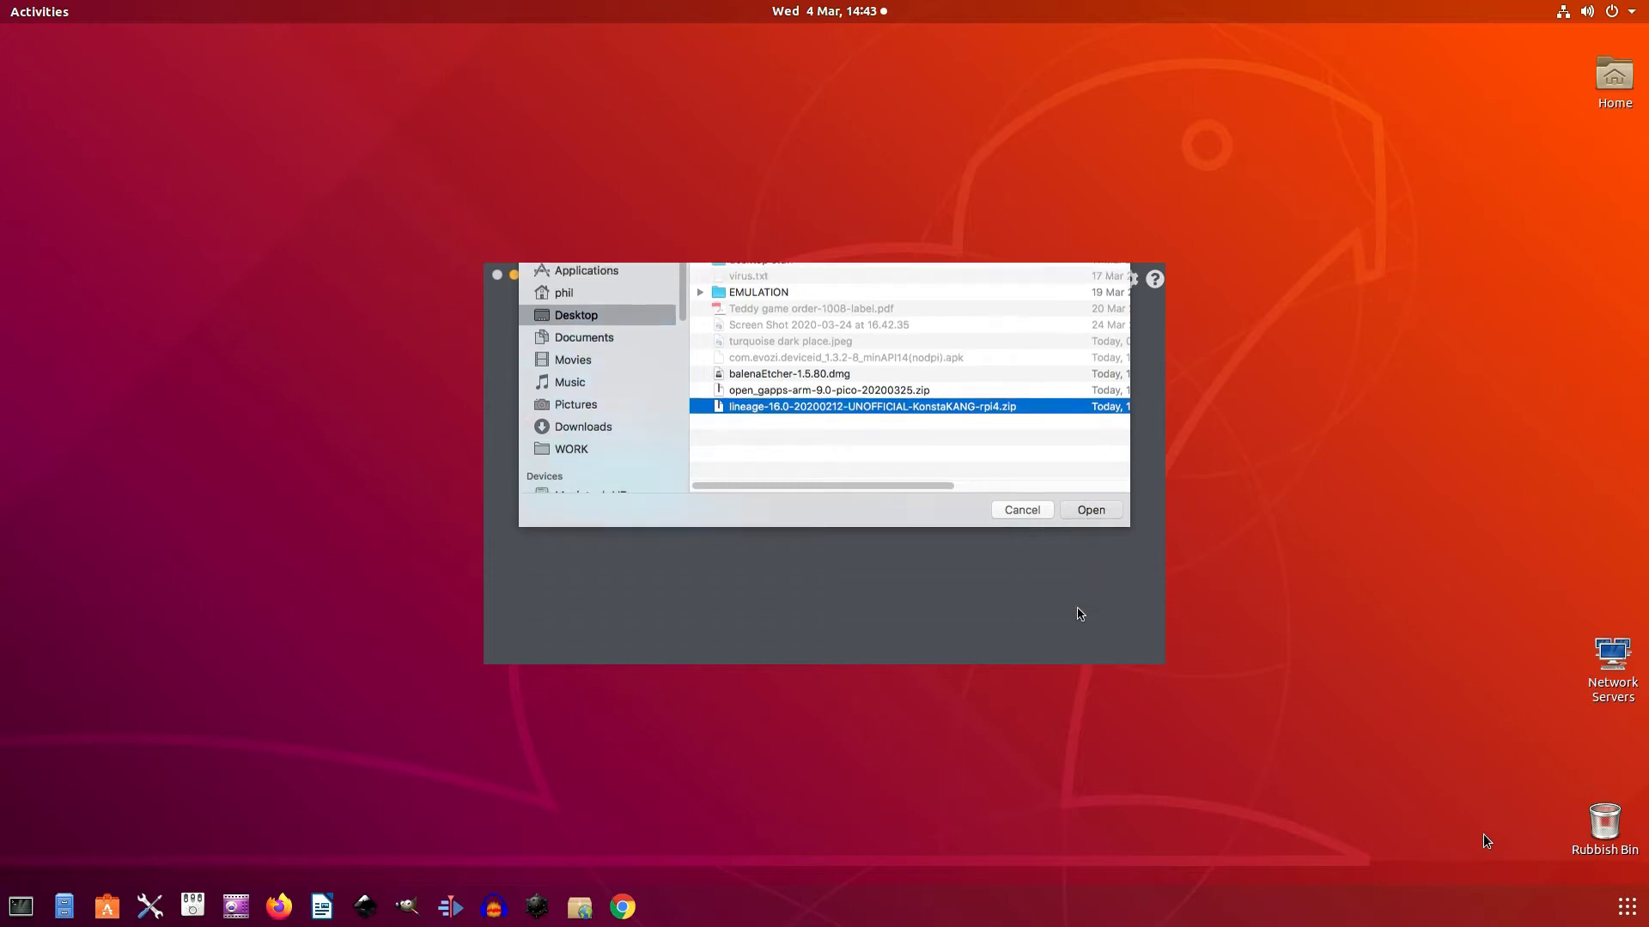
click(842, 477)
click(737, 440)
click(985, 615)
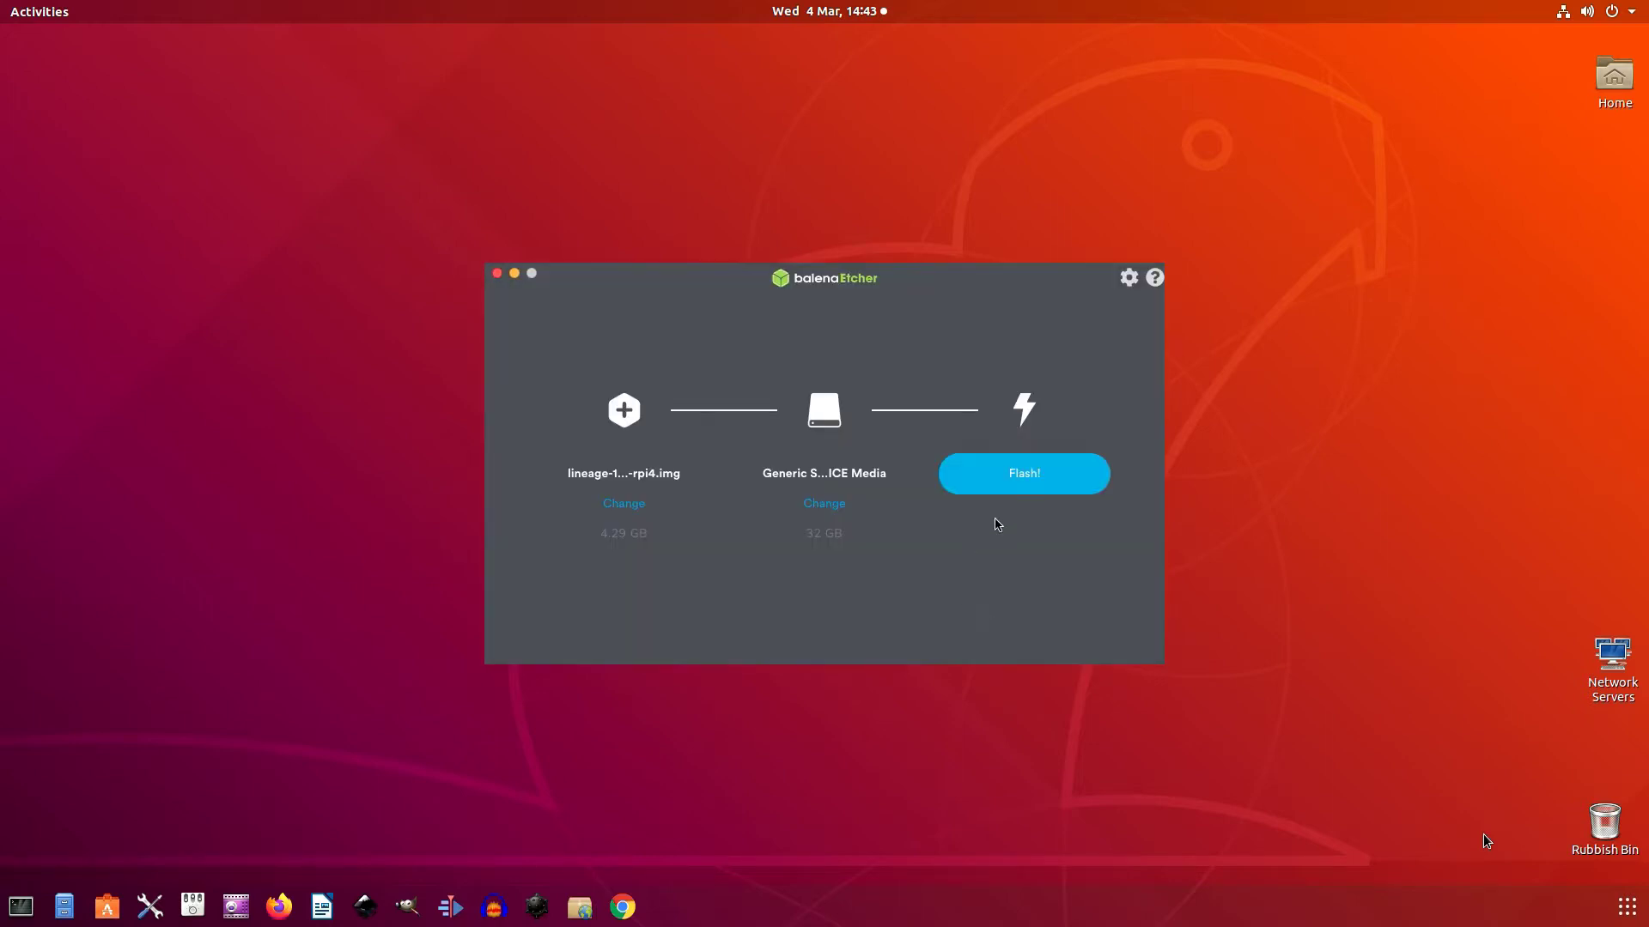
click(1025, 483)
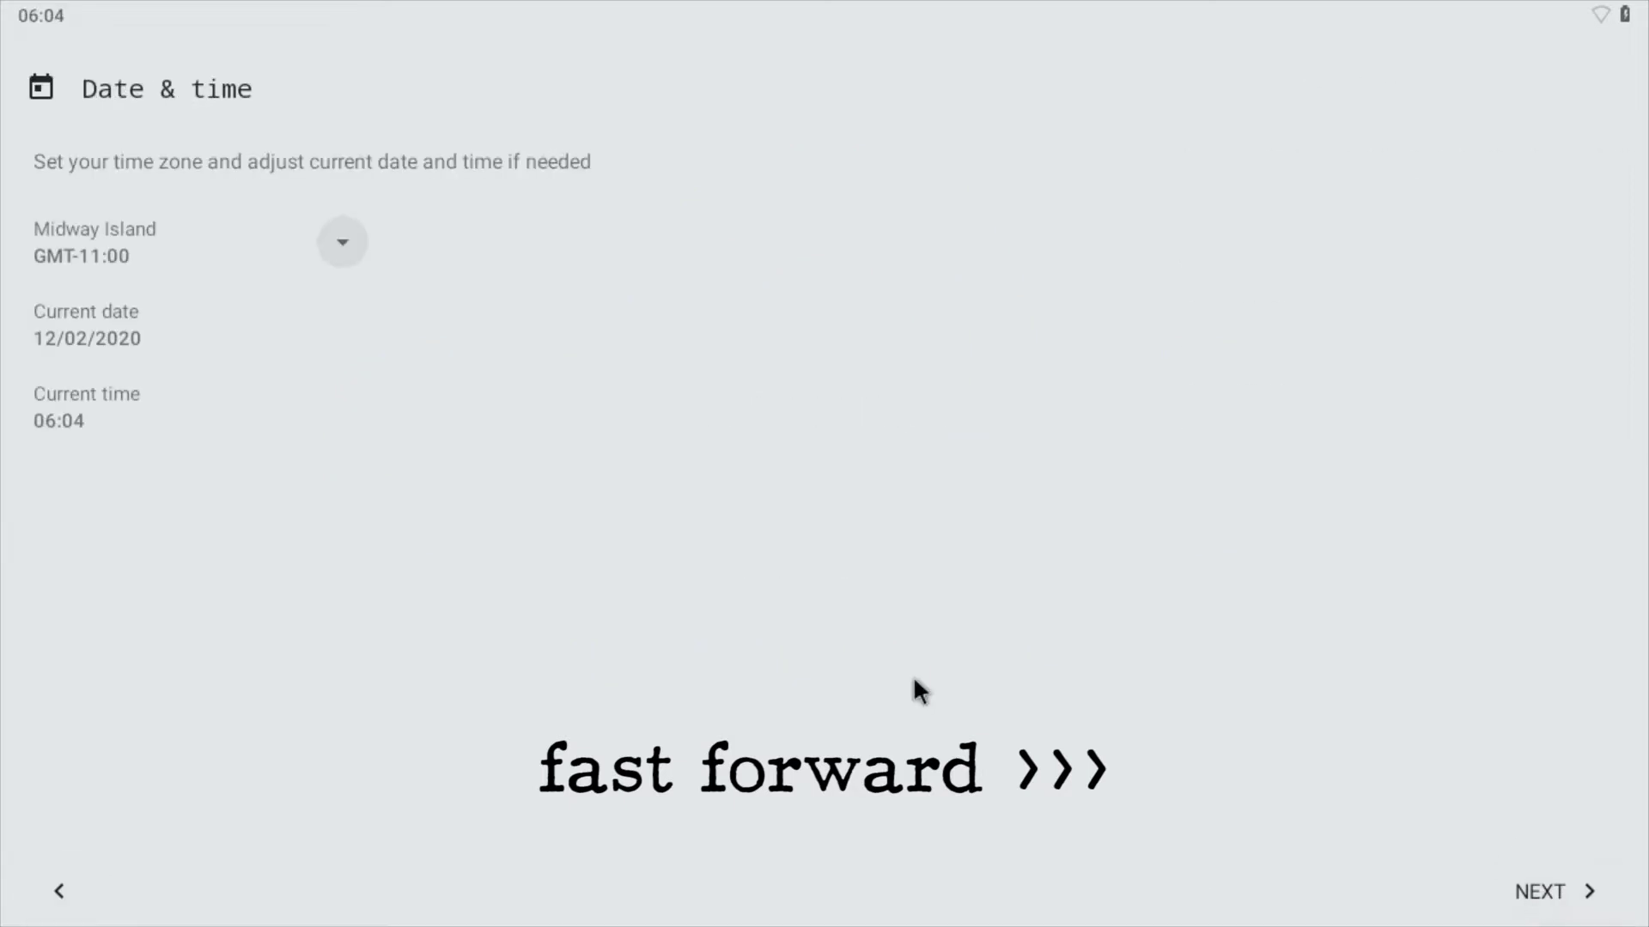
Set the time zone to London, Dublin and the date to 27 March 2020.
click(343, 242)
scroll(213, 496, down, 10)
click(206, 482)
click(250, 346)
click(1109, 284)
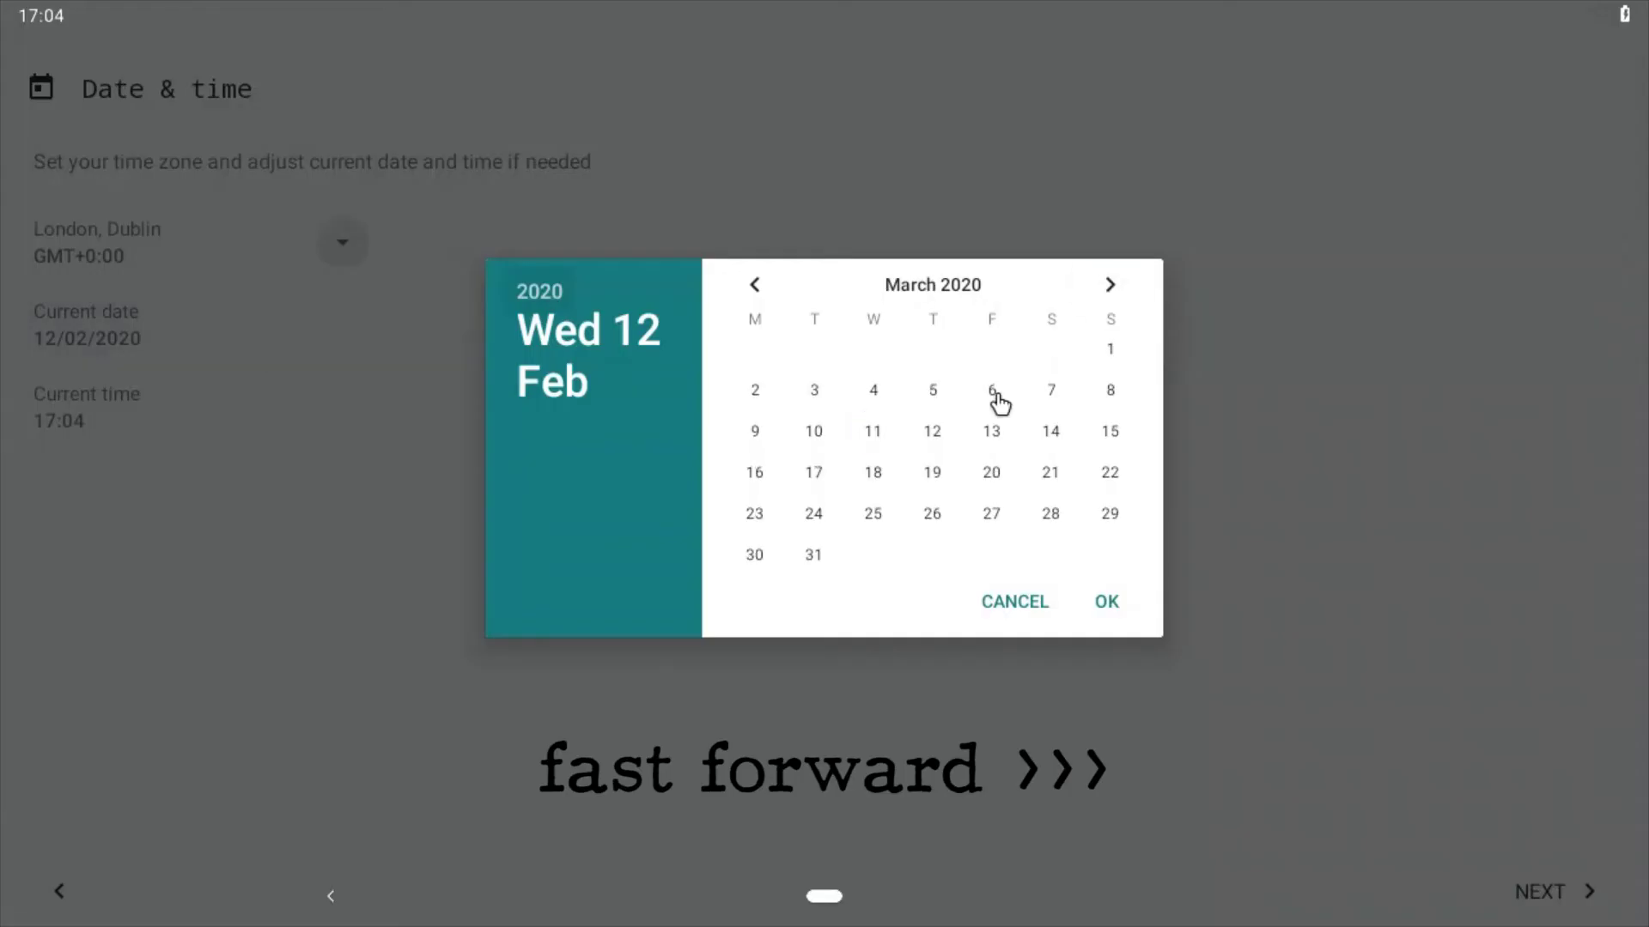
click(993, 514)
click(1107, 601)
Set the time to 15:35, then start and skip through the remaining setup.
click(265, 415)
click(1010, 421)
click(869, 534)
click(1051, 602)
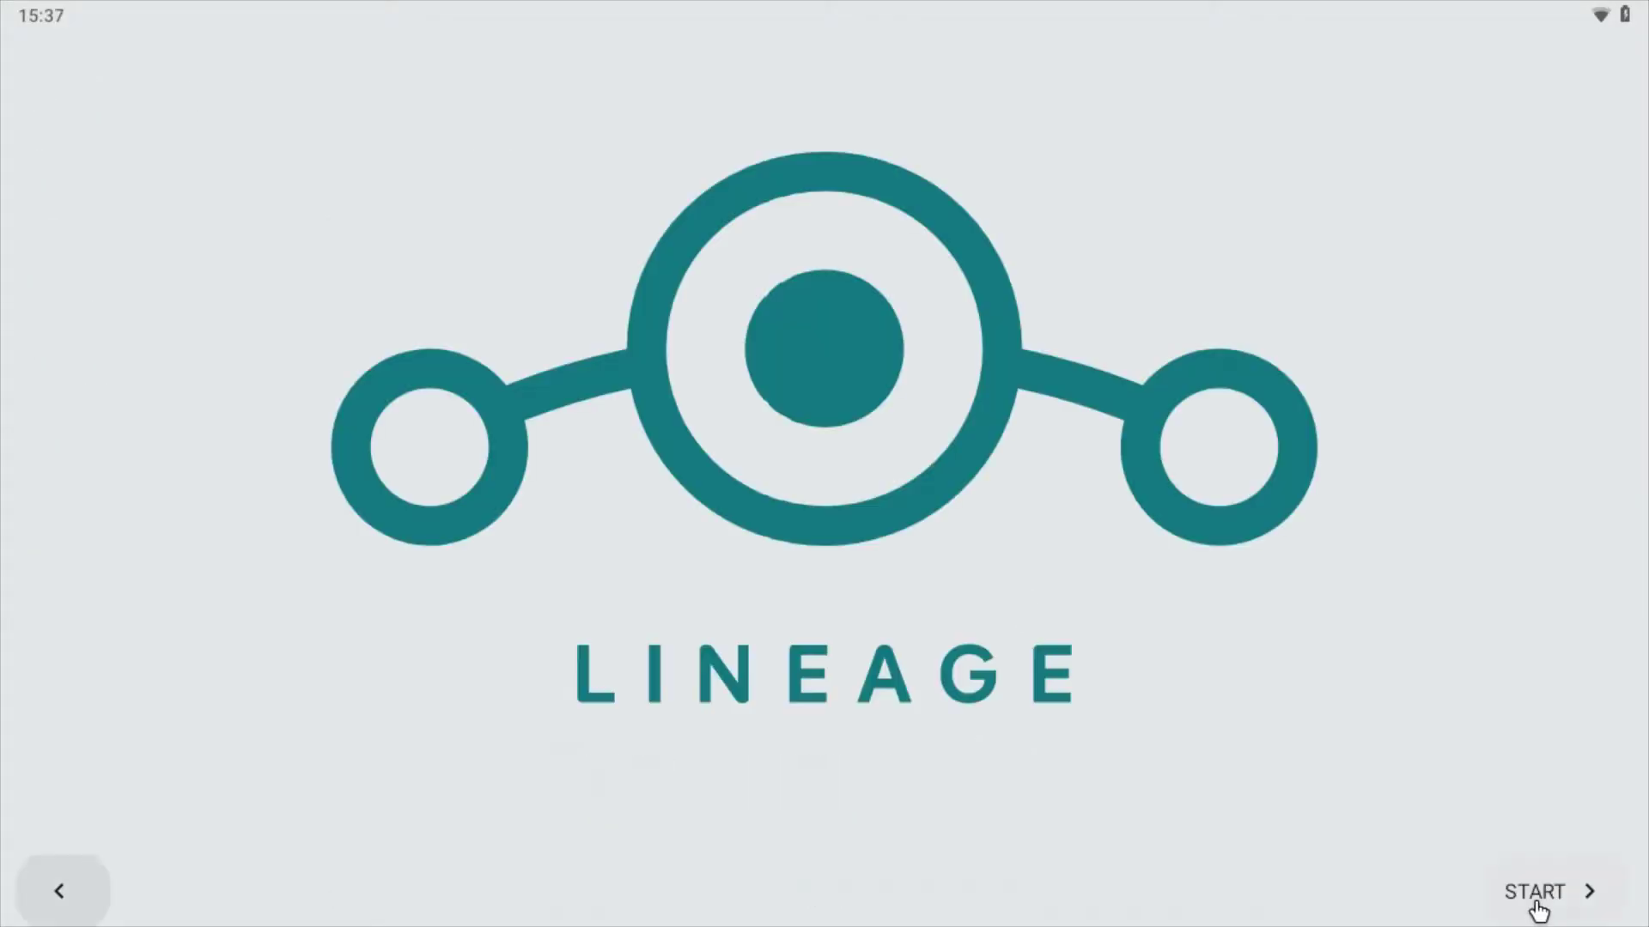
click(1536, 898)
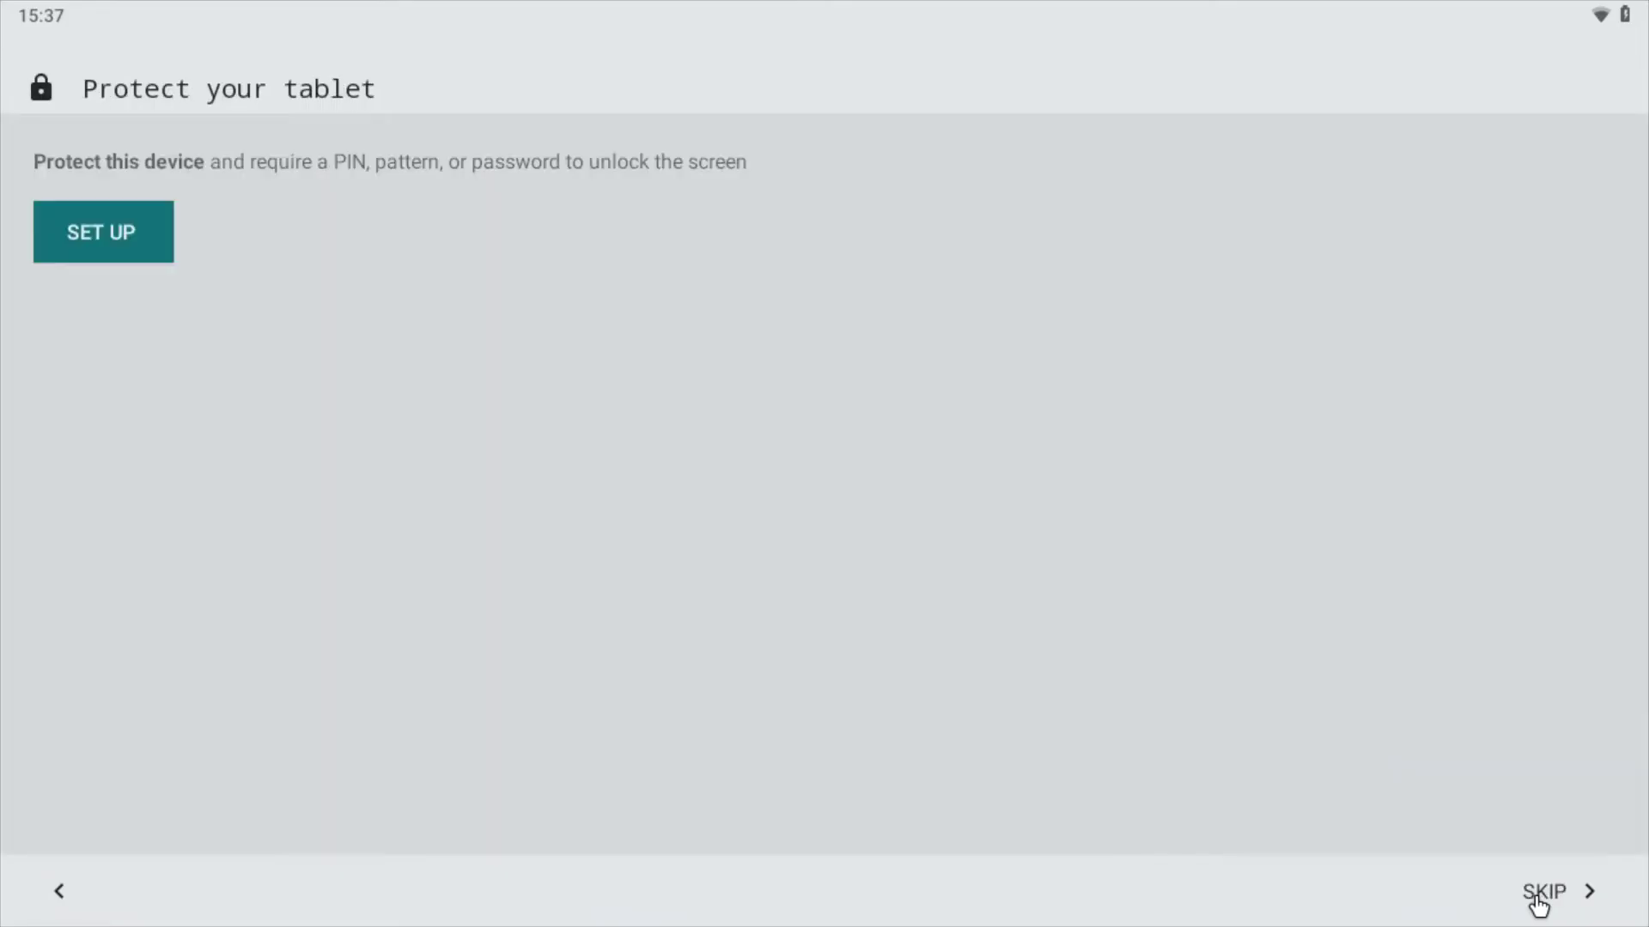
click(1536, 898)
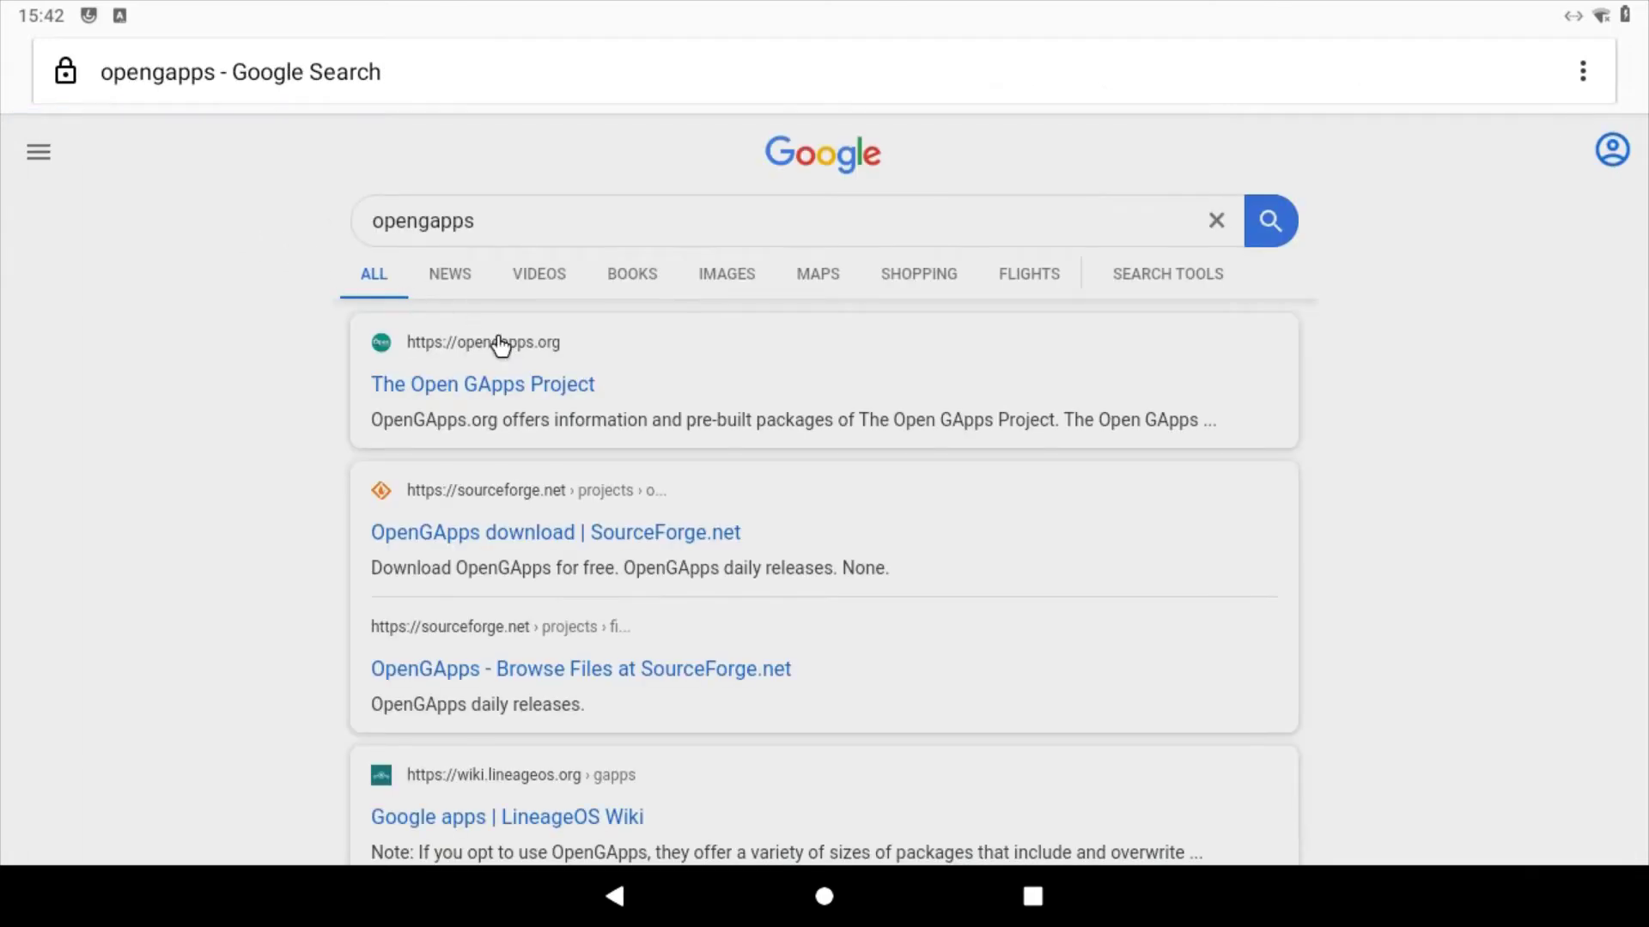
On The Open GApps Project site, select the ARM platform and pico variant.
click(538, 387)
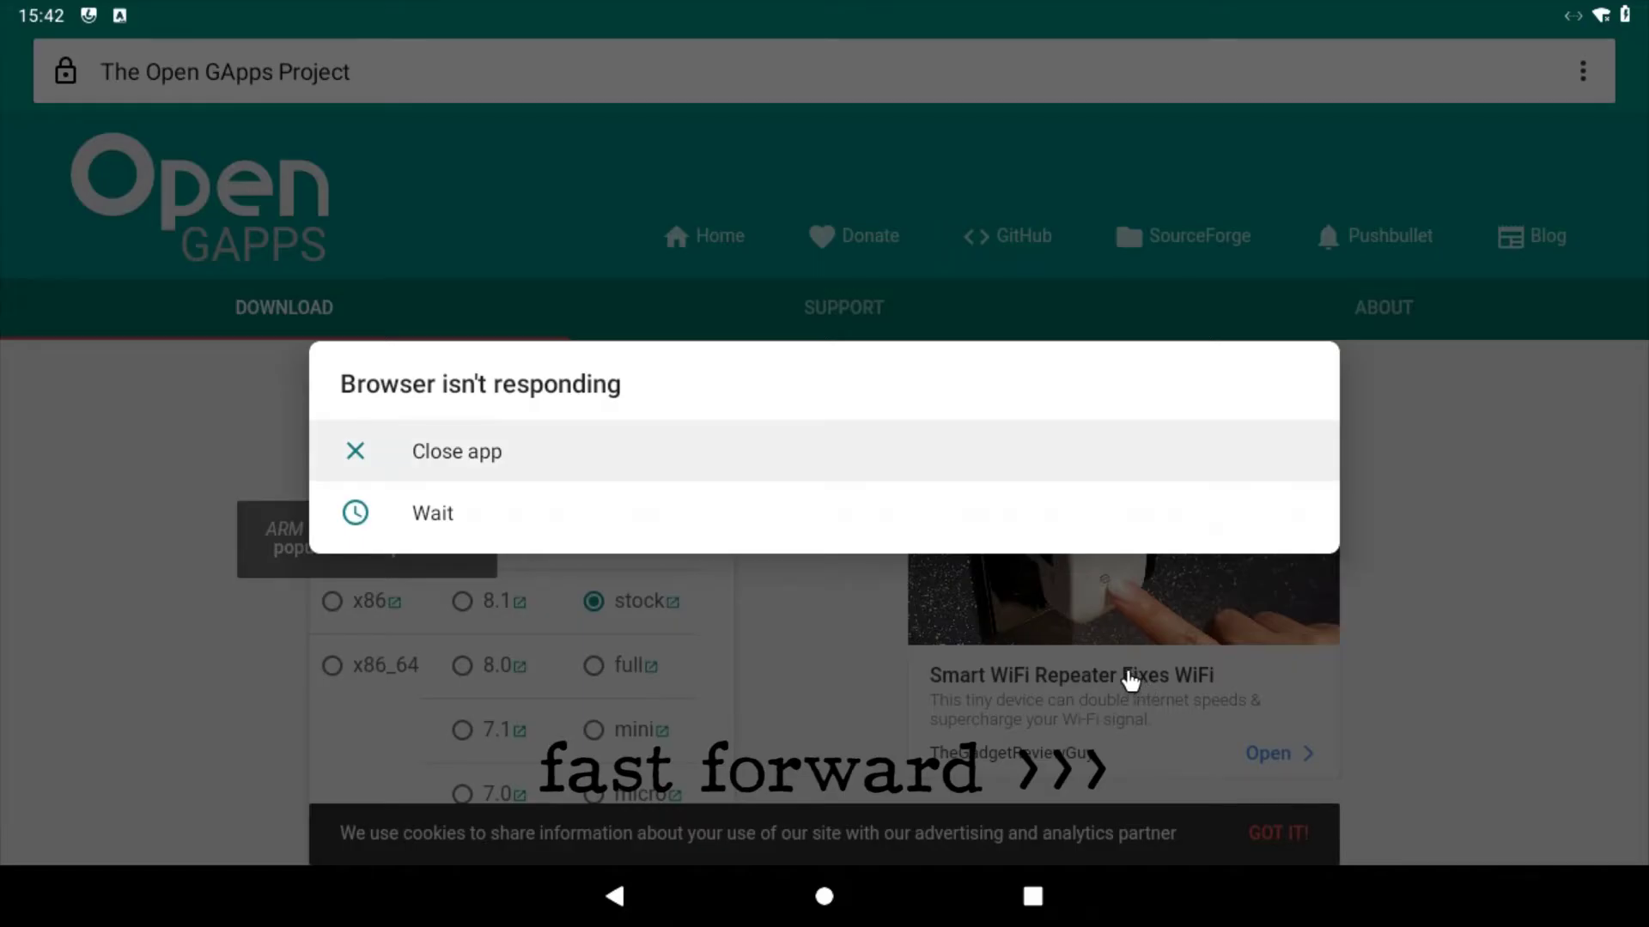
click(421, 524)
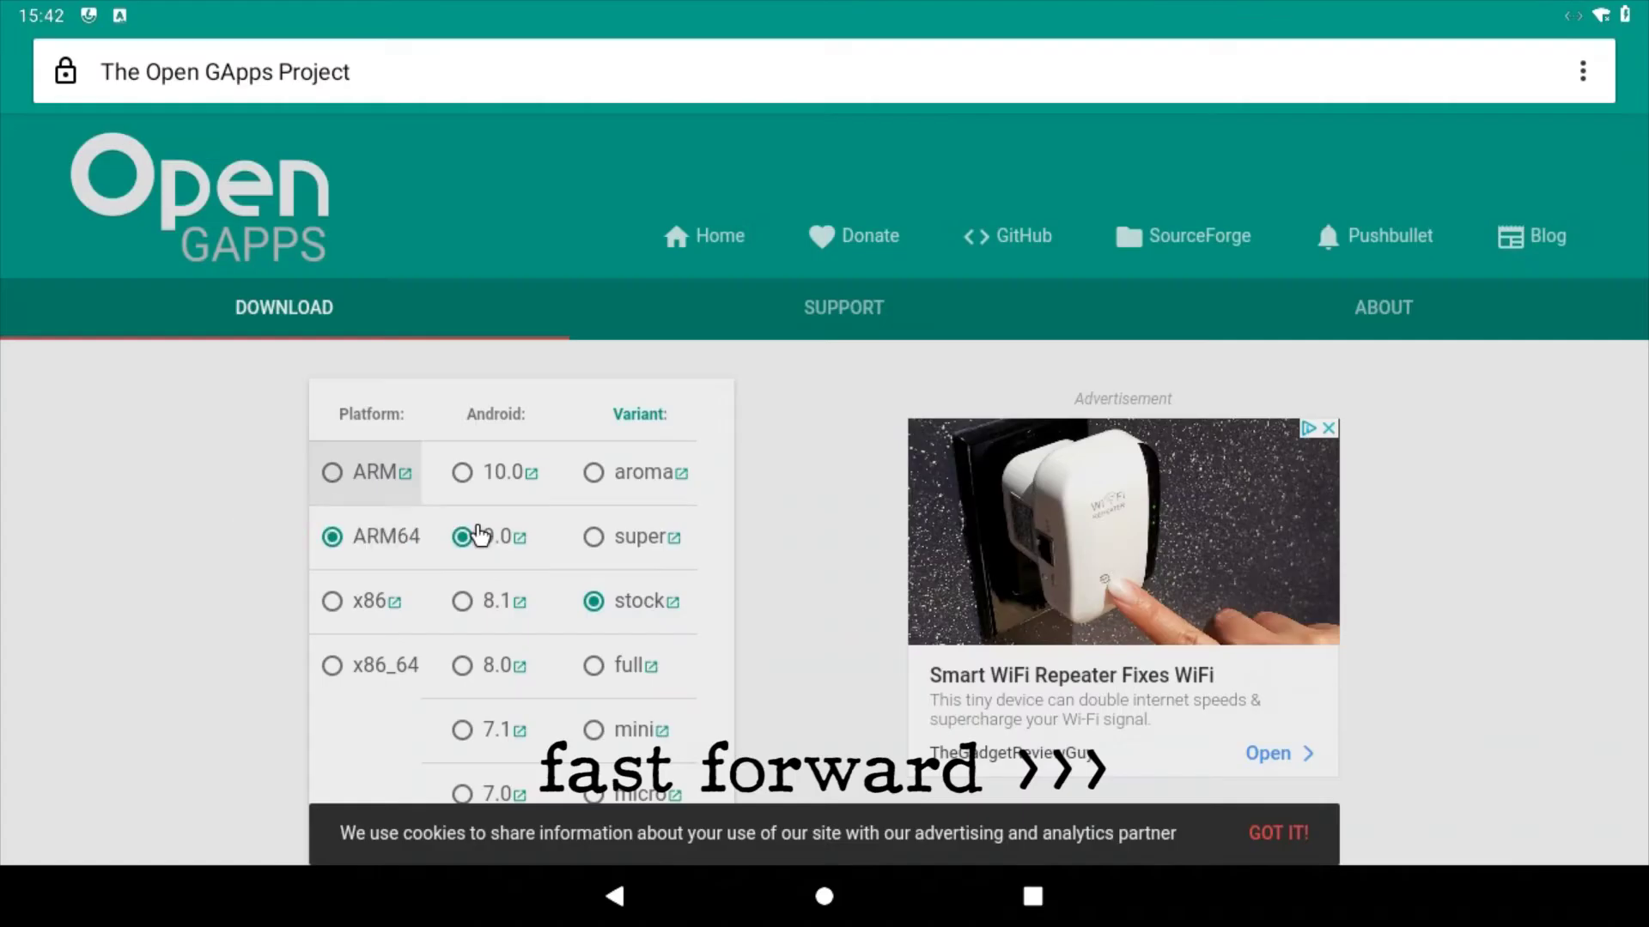
click(333, 474)
scroll(739, 627, down, 2)
click(1275, 834)
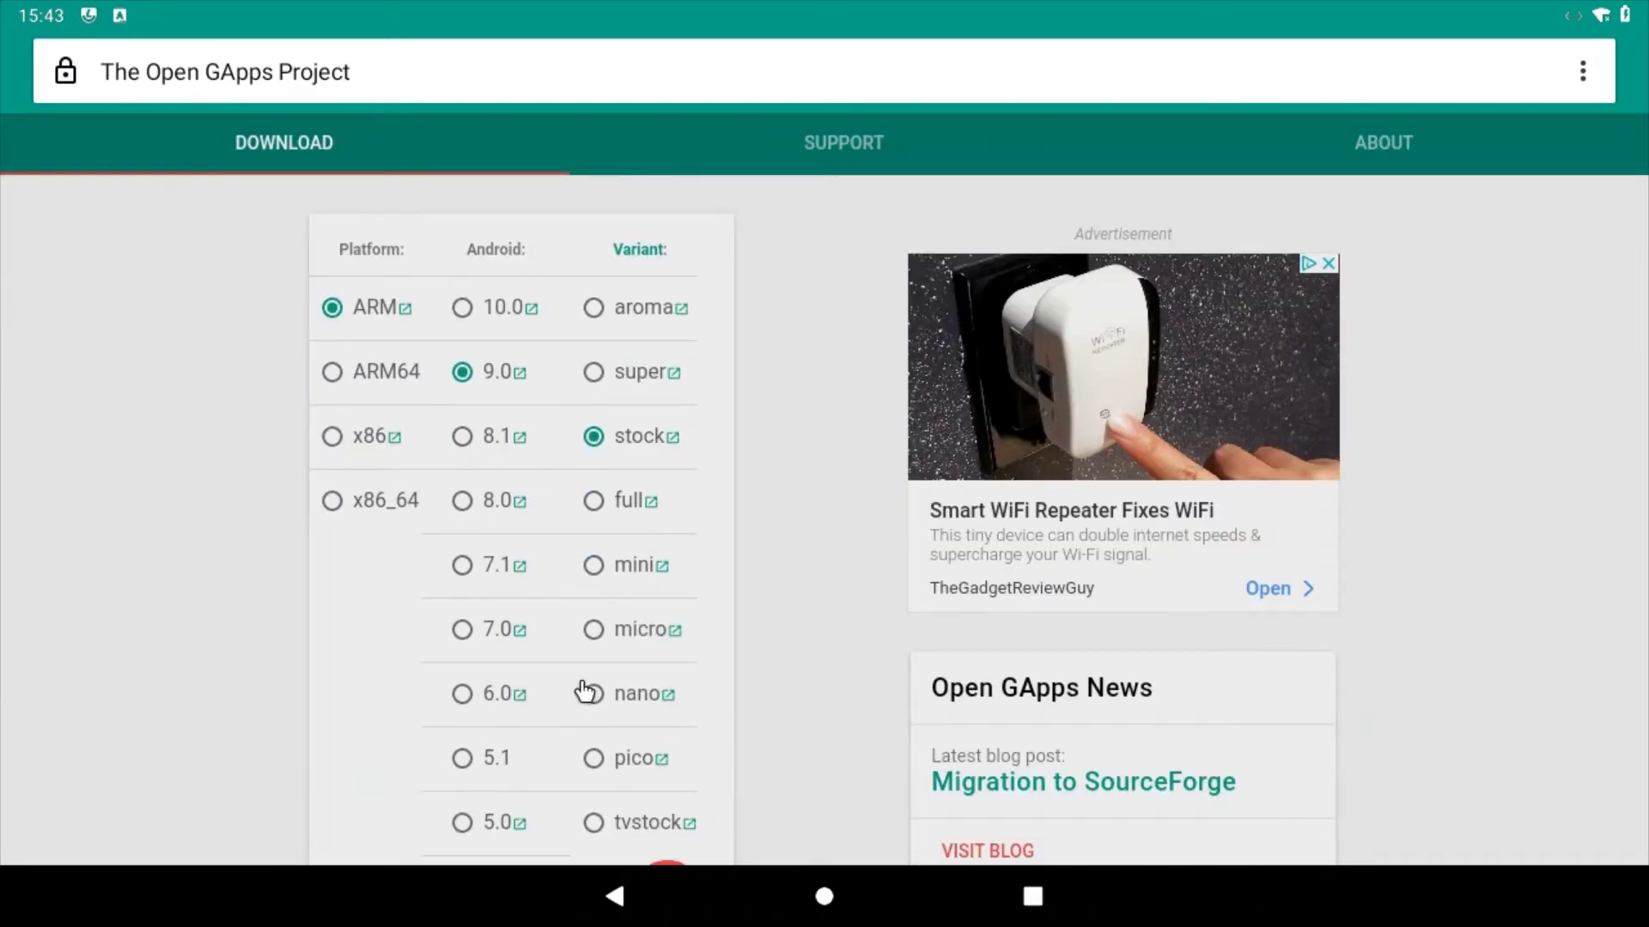
click(595, 759)
scroll(787, 601, down, 2)
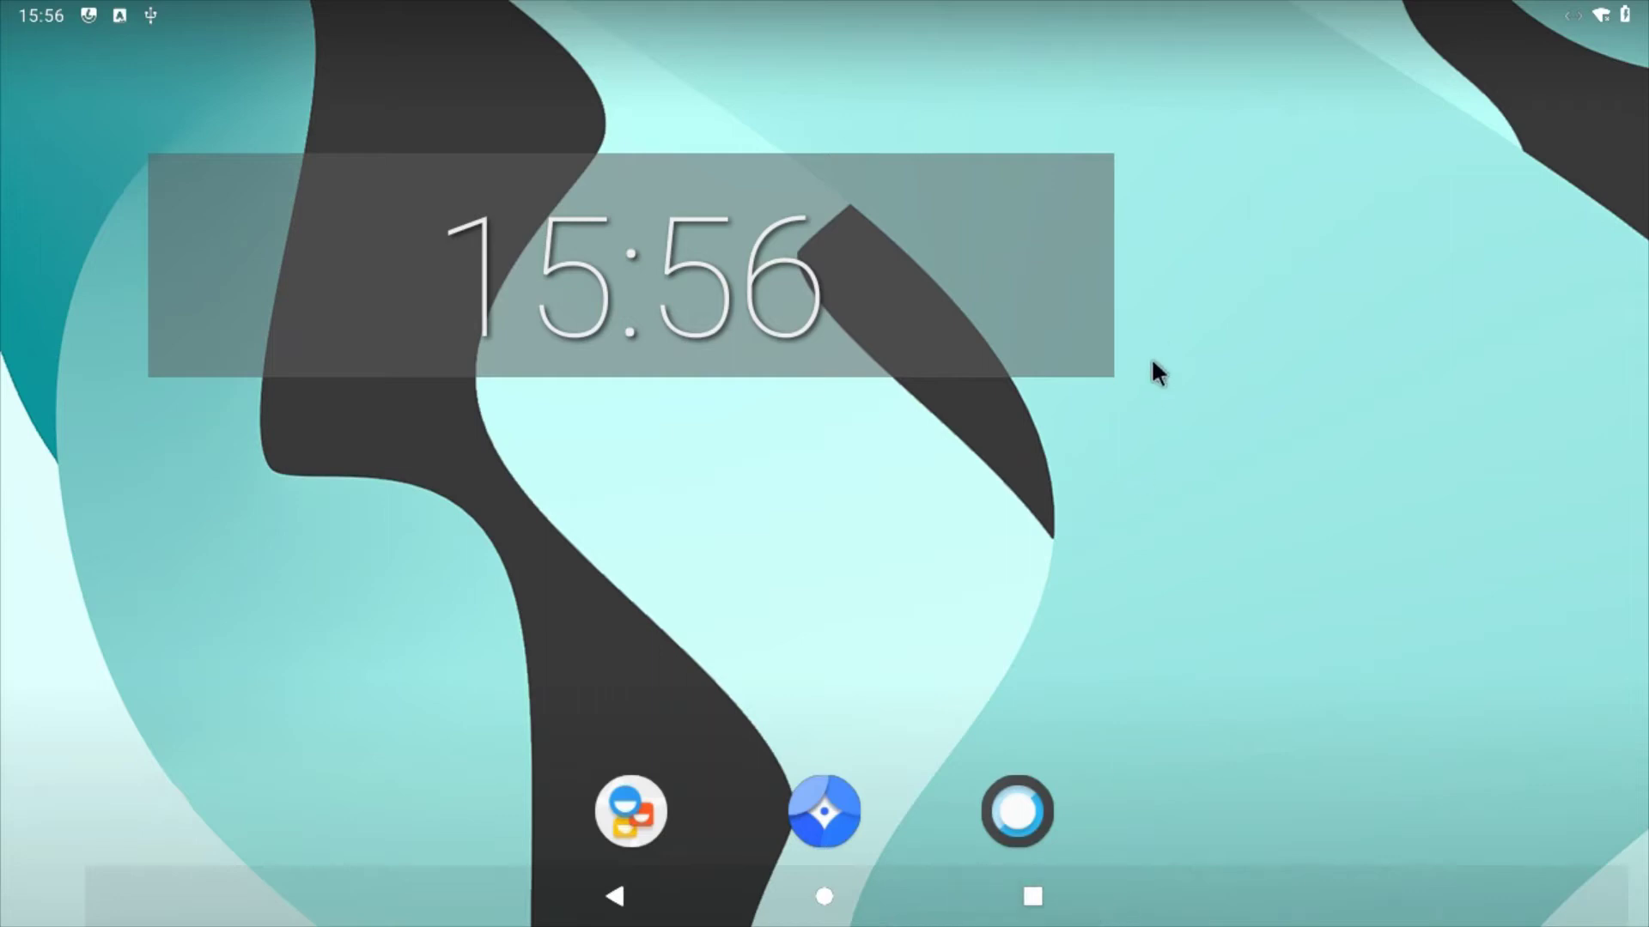
In Files, copy the open_gapps zip from Download to the Raspberry Pi 4 storage.
drag(369, 854, 372, 813)
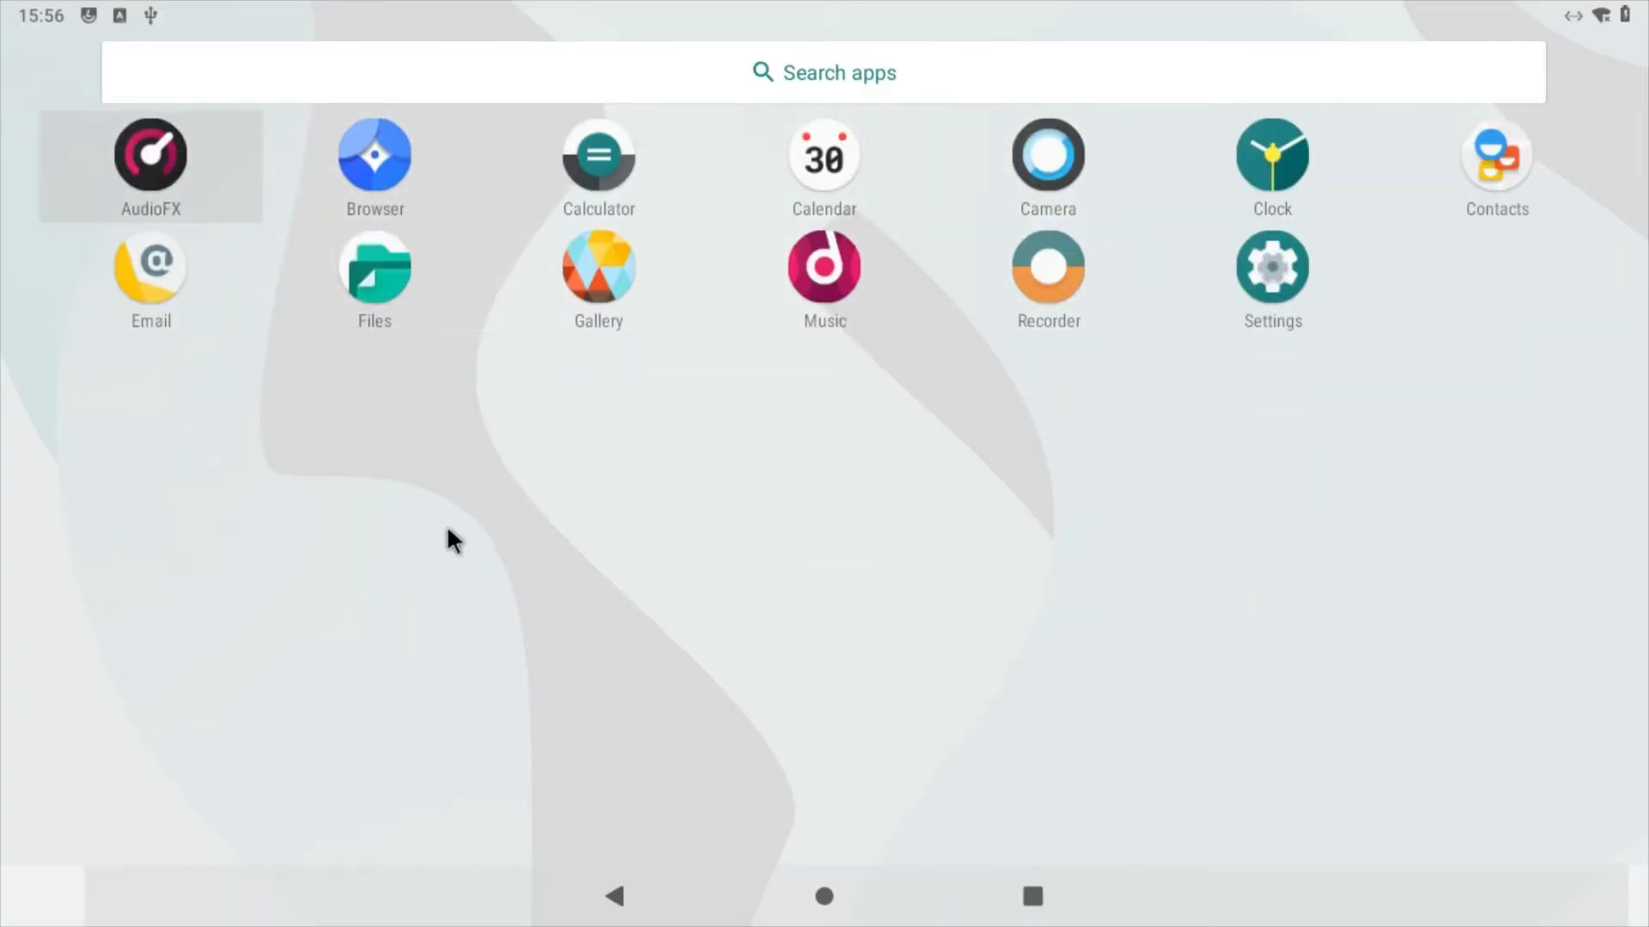
click(392, 268)
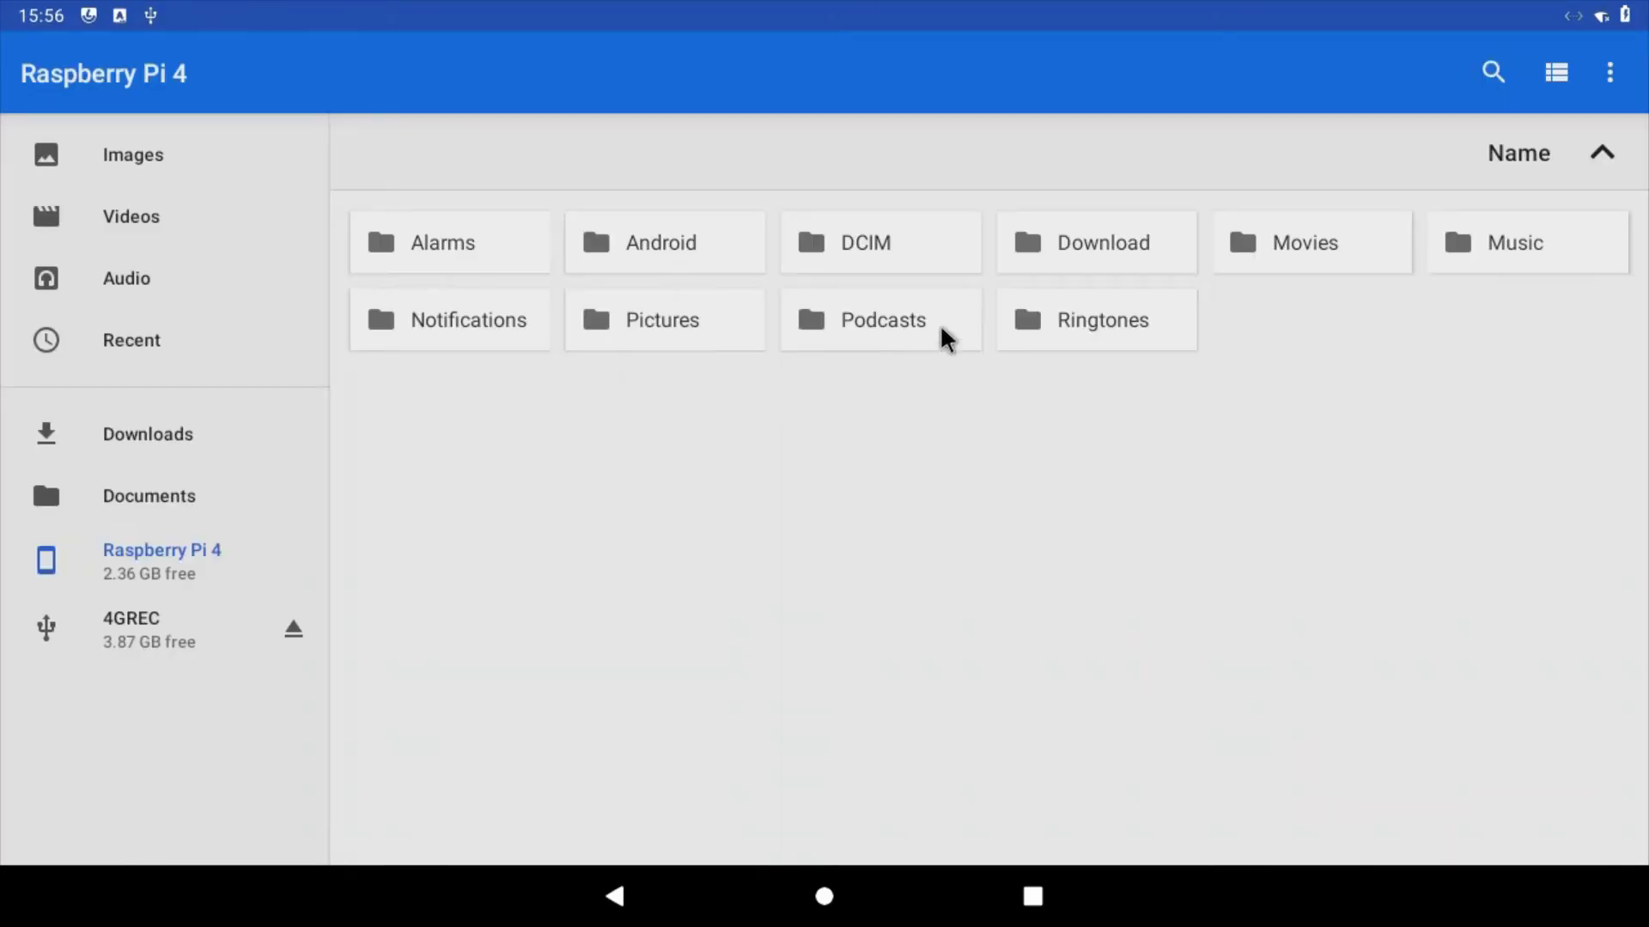
click(1084, 251)
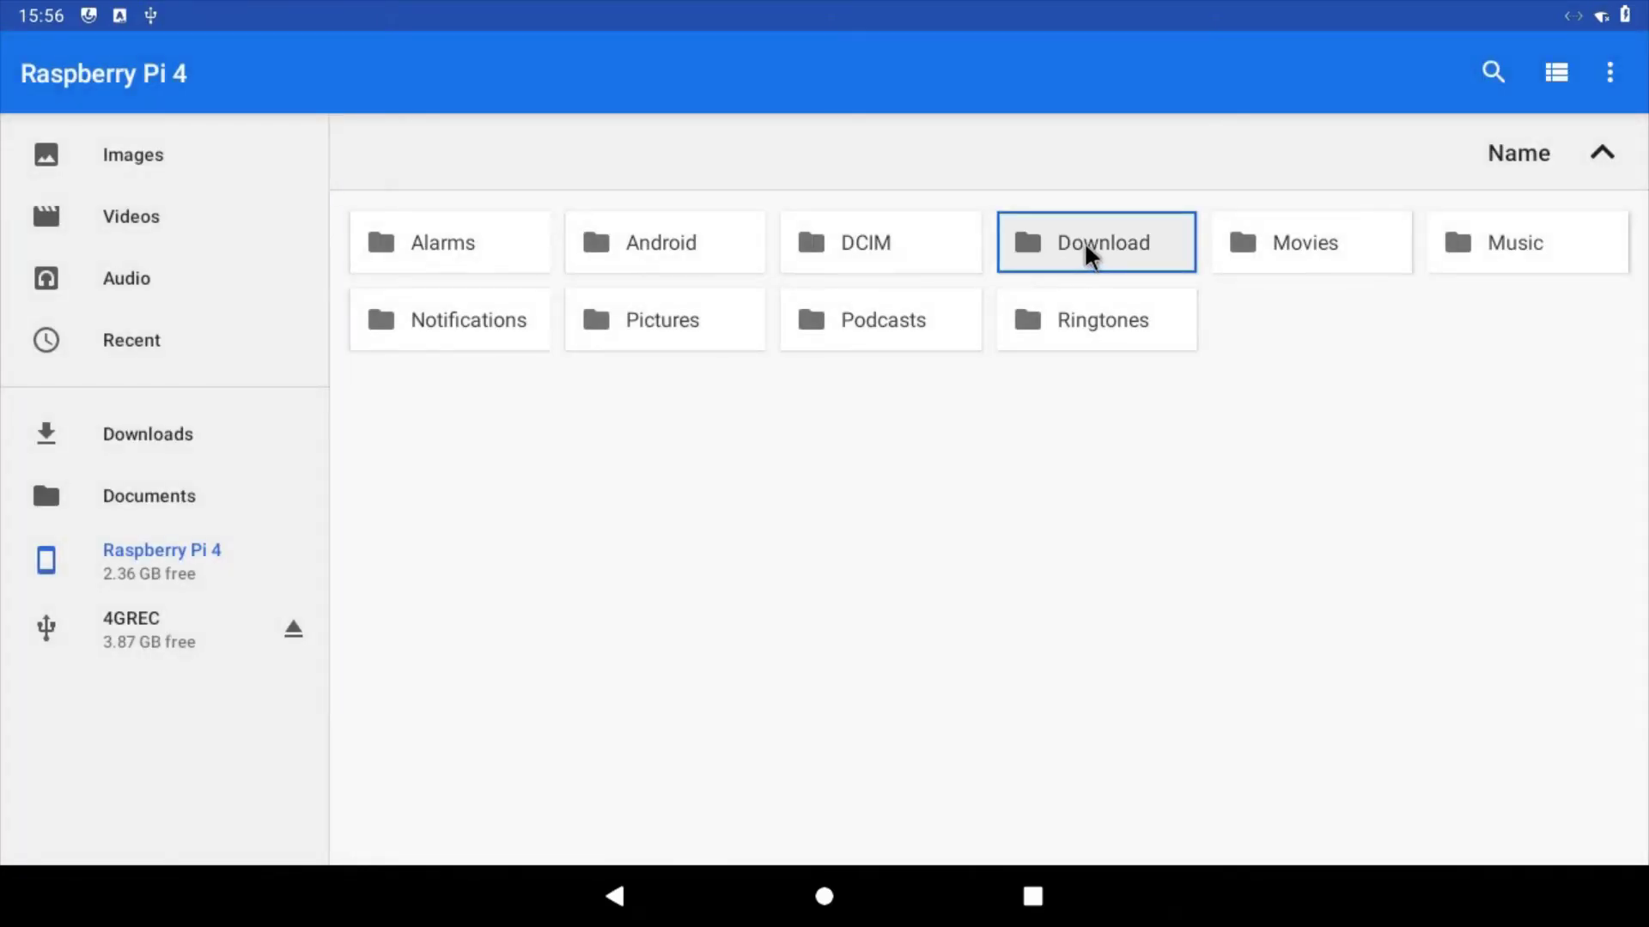
click(1106, 268)
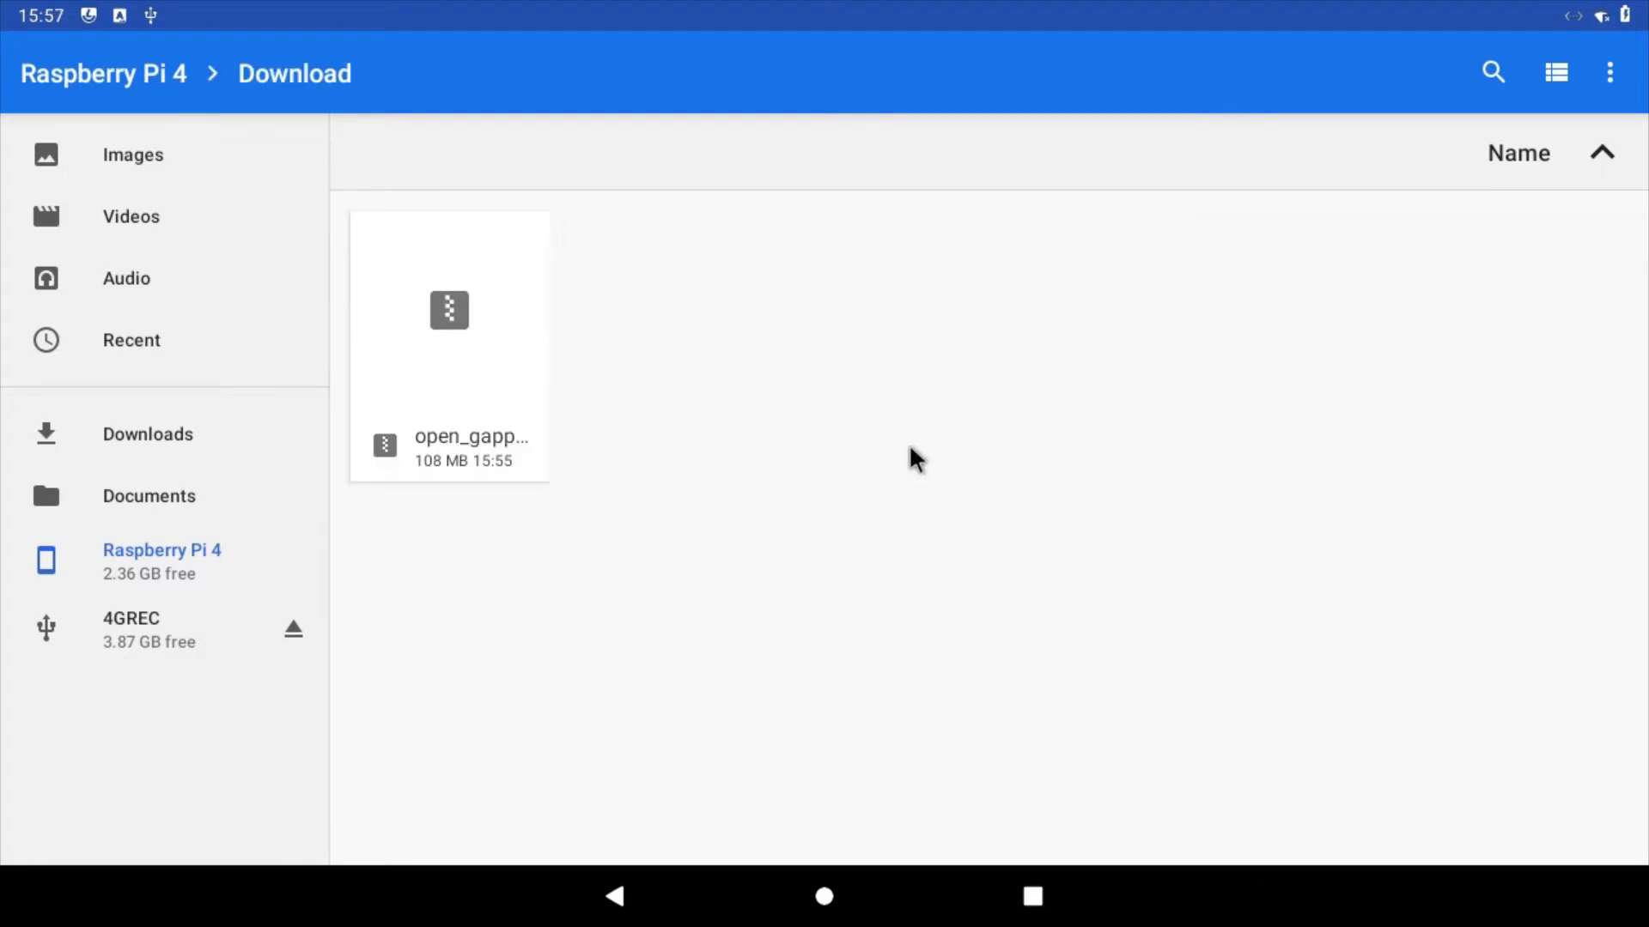
drag(443, 336, 217, 569)
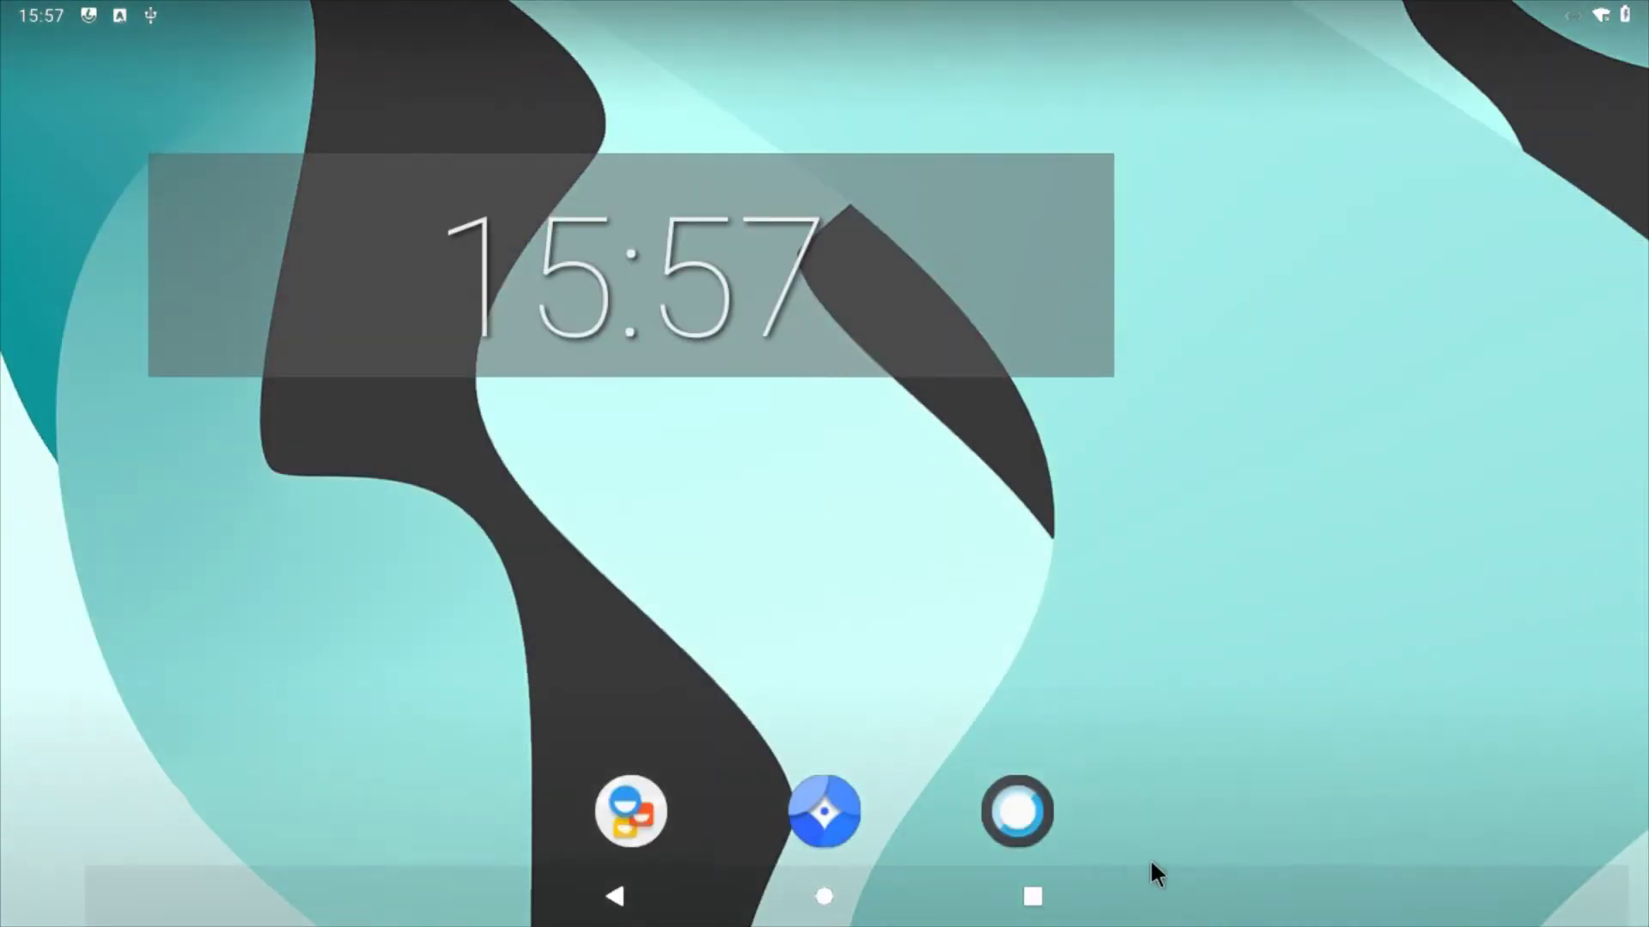
Open the About tablet page in Settings.
drag(1142, 893, 1170, 387)
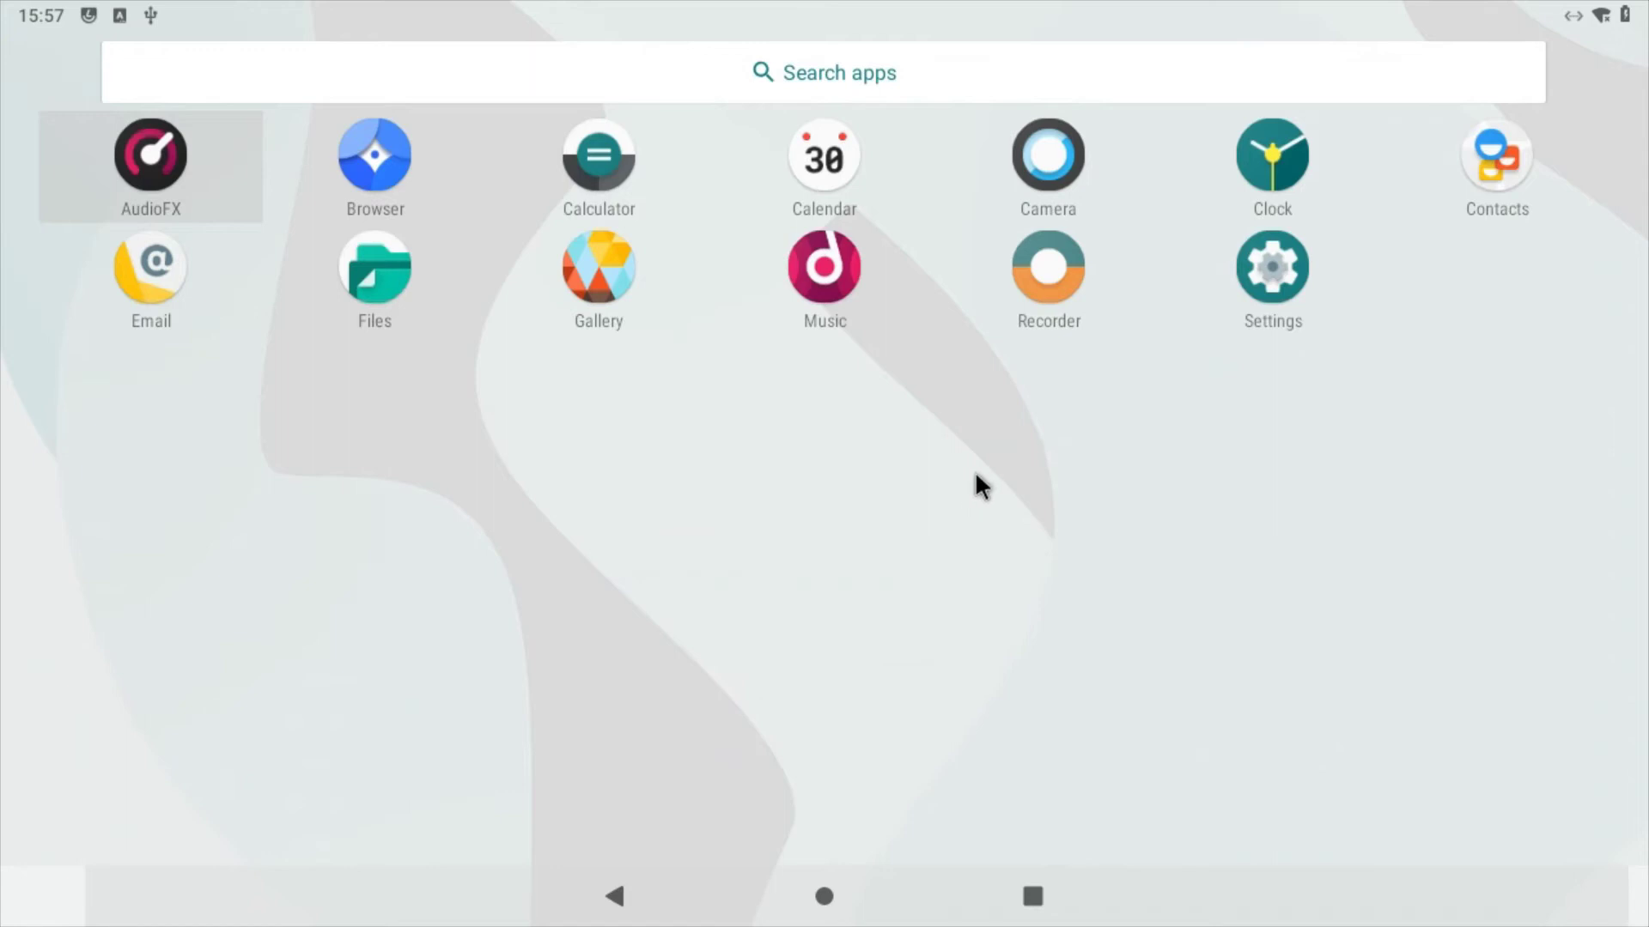
click(1269, 263)
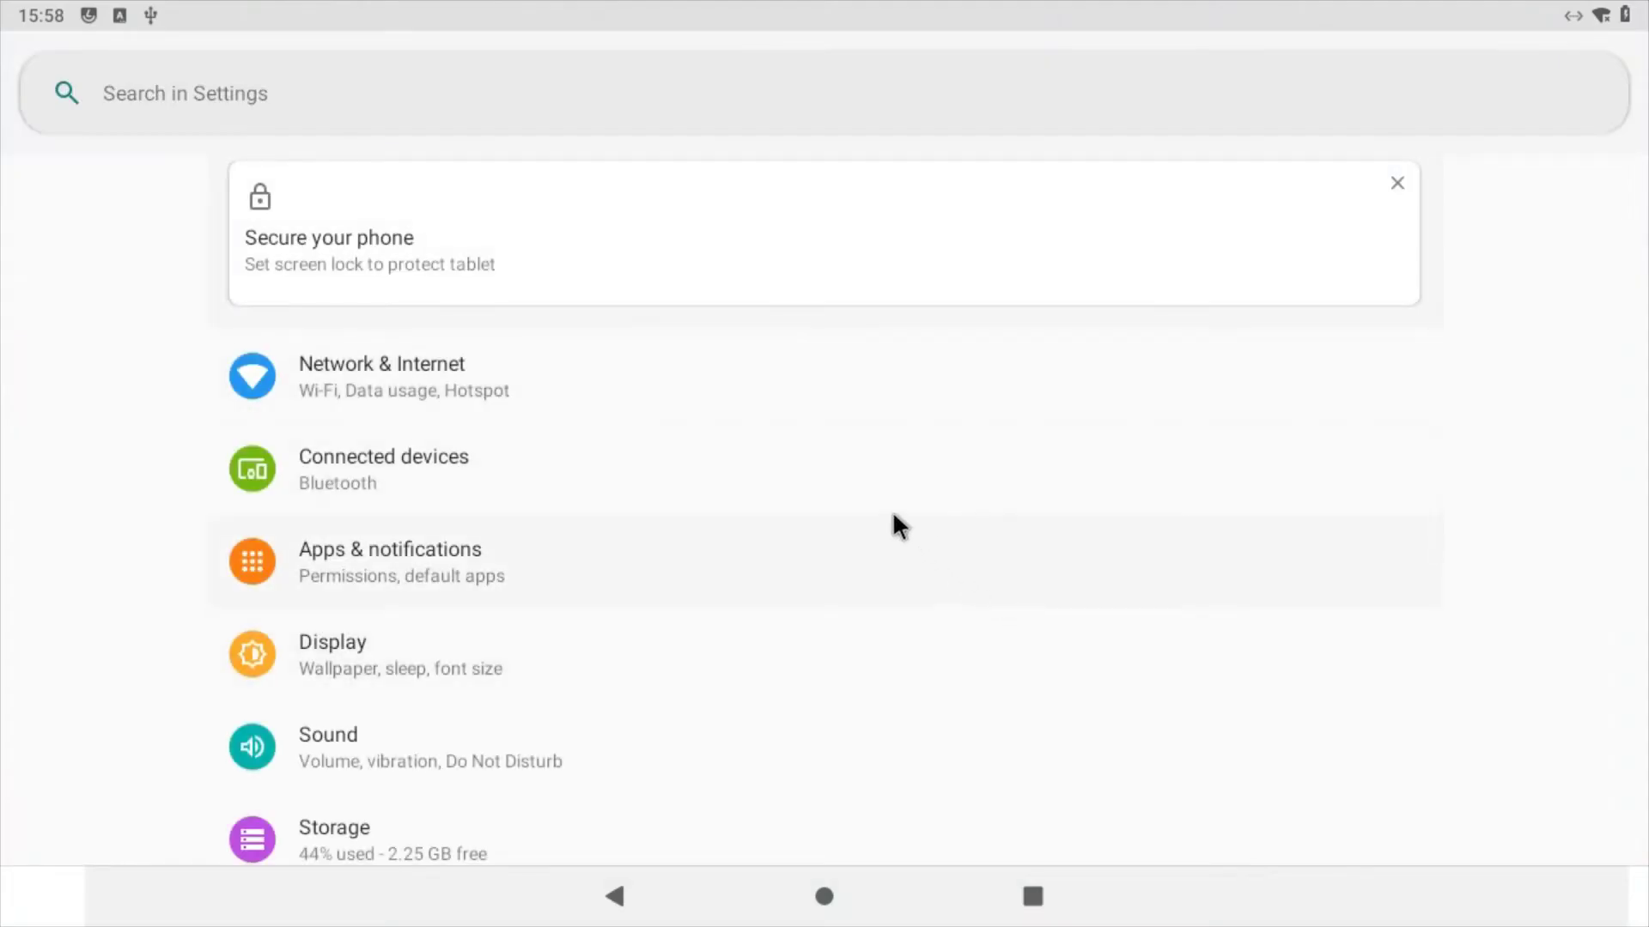
scroll(446, 816, down, 5)
click(448, 829)
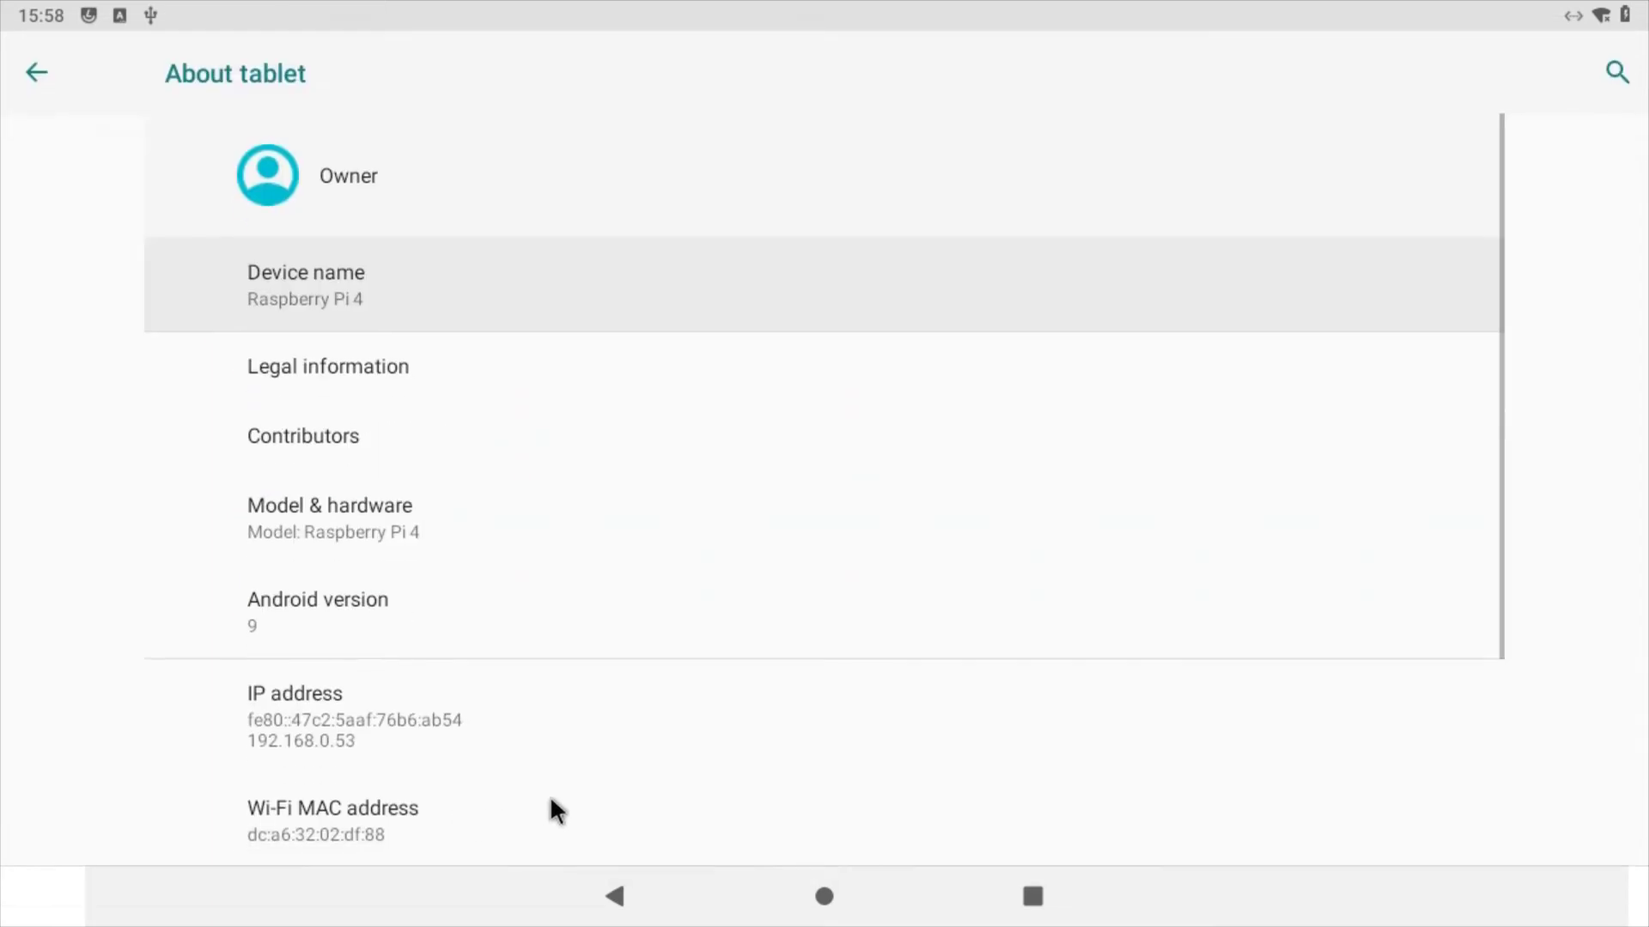
scroll(365, 717, down, 4)
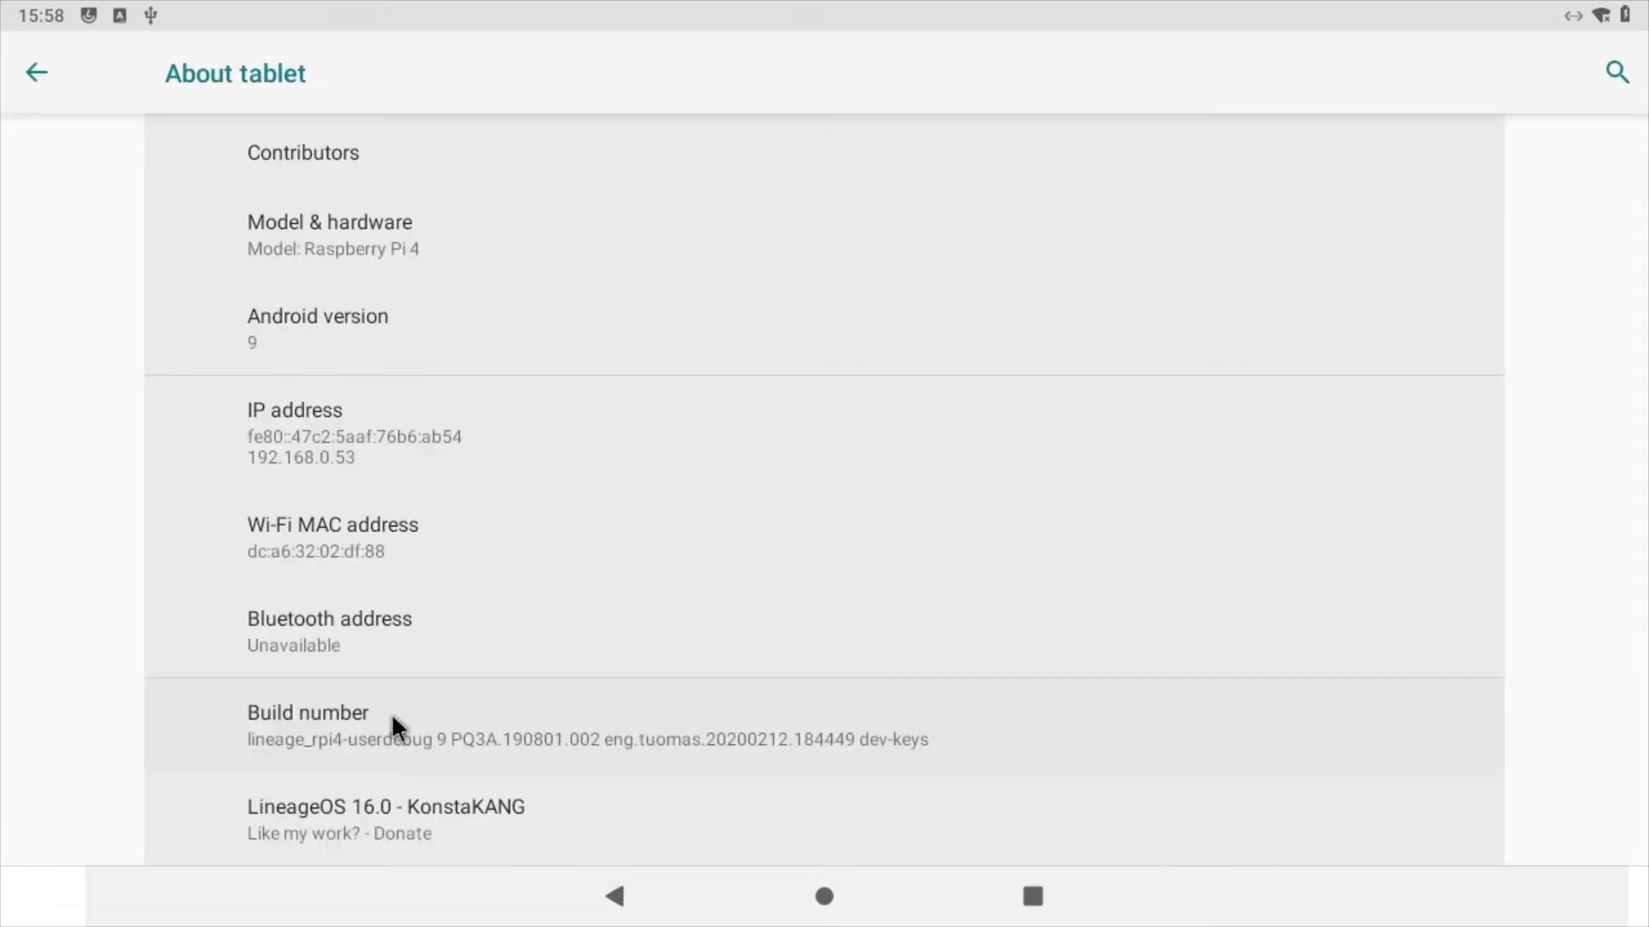
Tap Build number until developer settings unlock, then open the System settings.
click(392, 717)
click(392, 717)
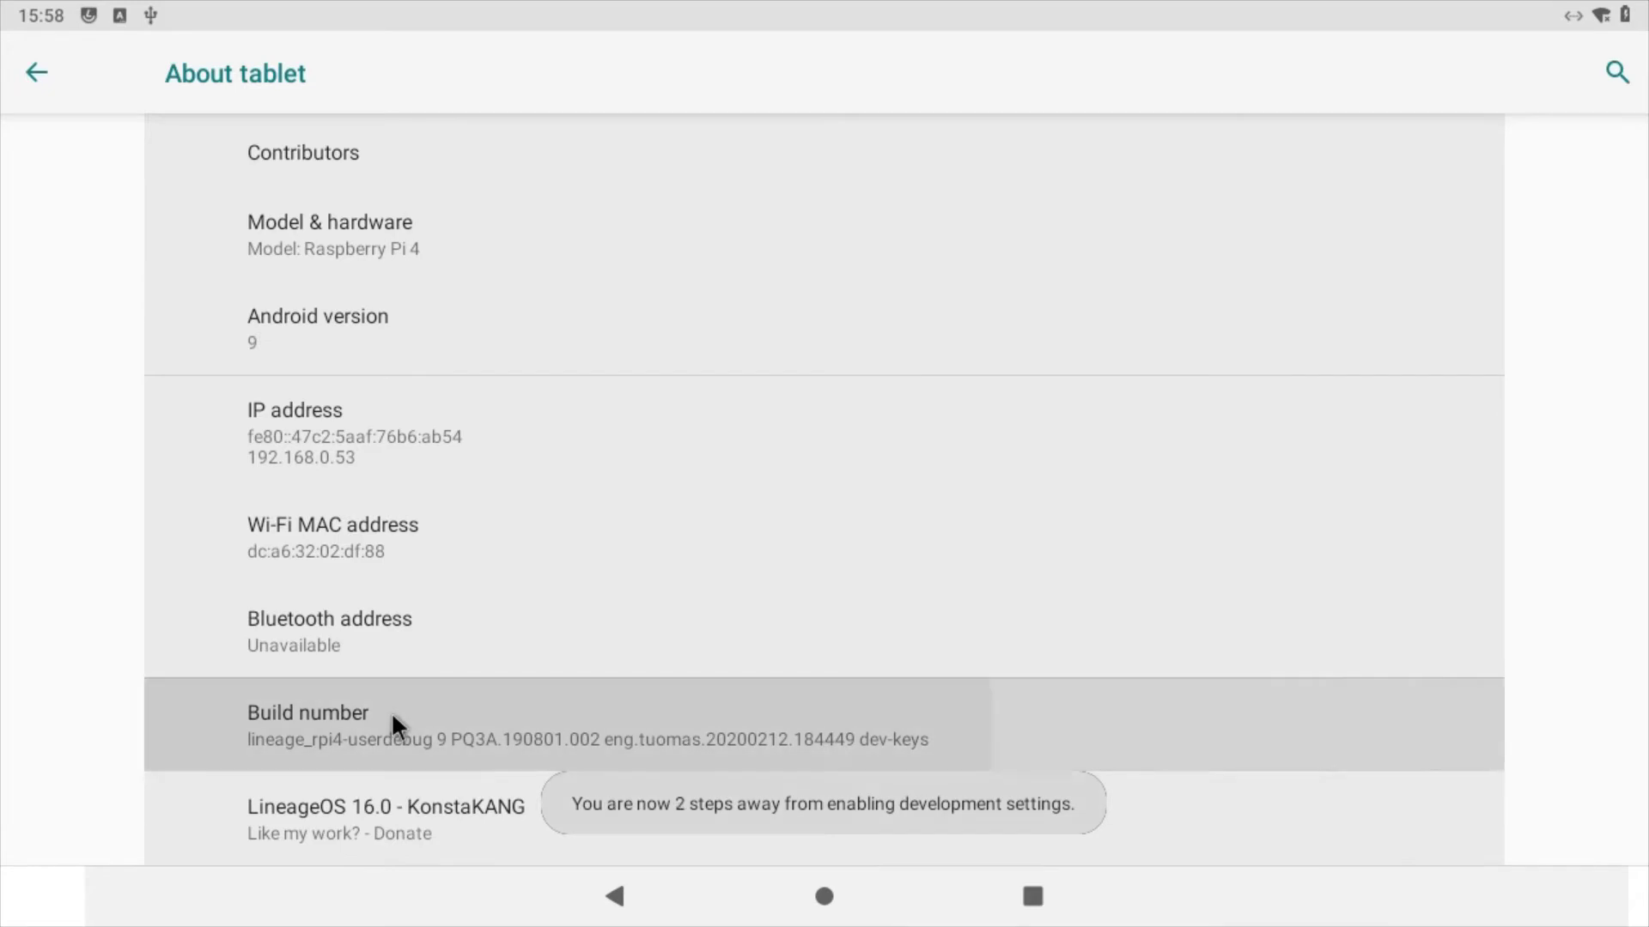
click(393, 717)
click(393, 717)
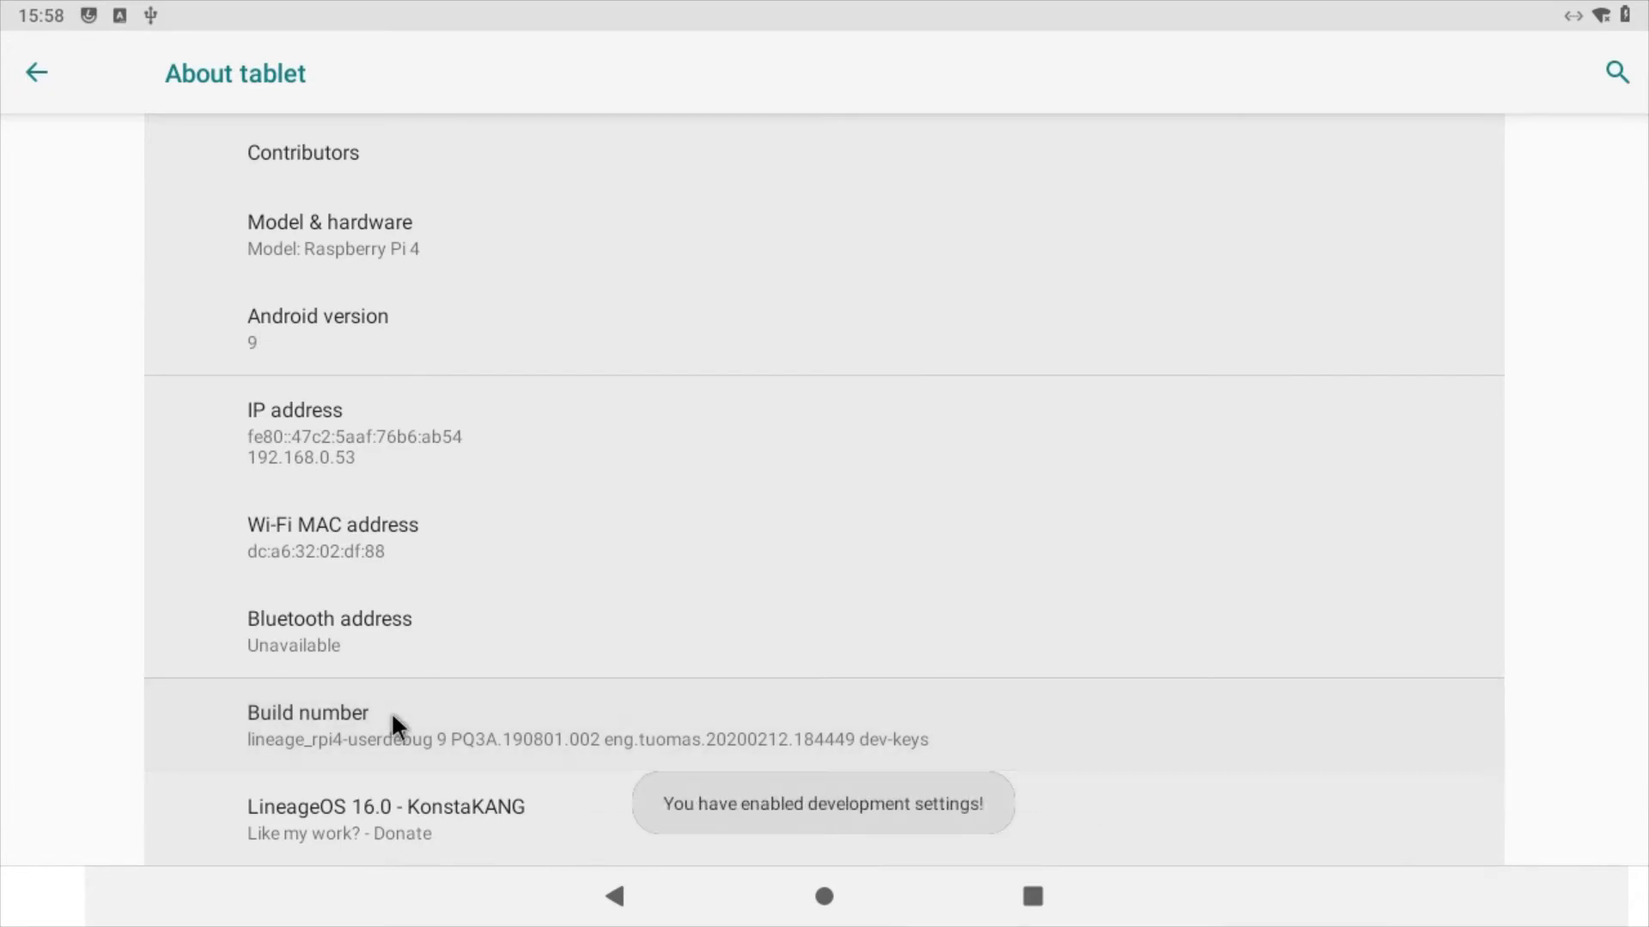
key(Escape)
click(620, 724)
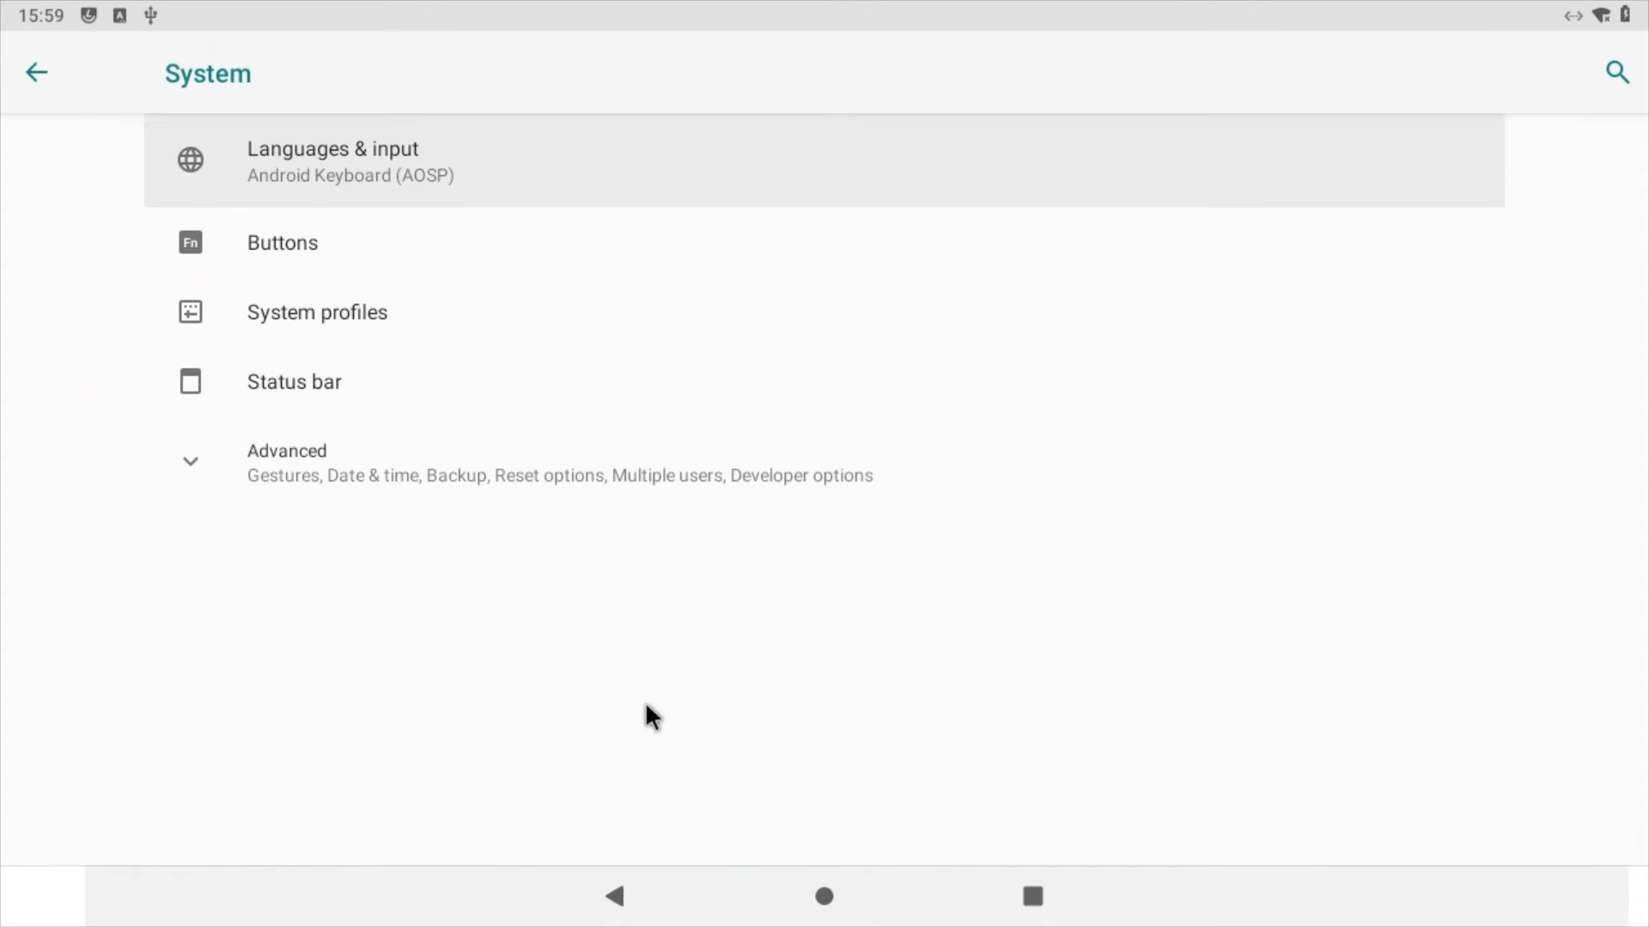
In Developer options, set Root access to Apps and ADB and switch on Local terminal.
click(453, 470)
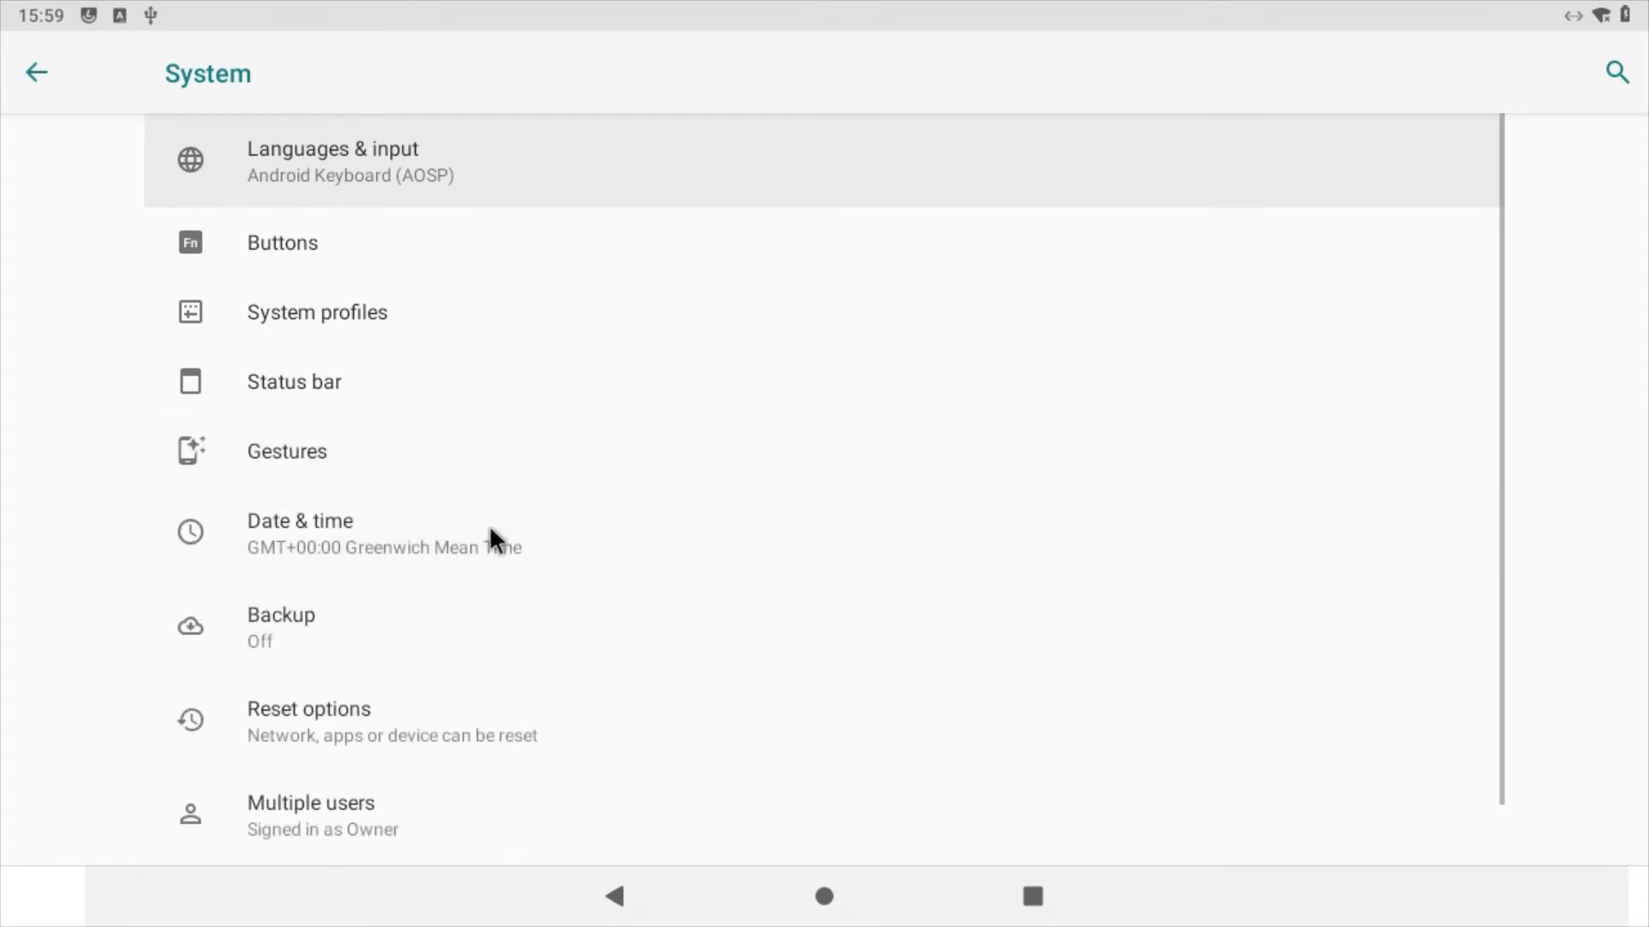
scroll(679, 592, down, 1)
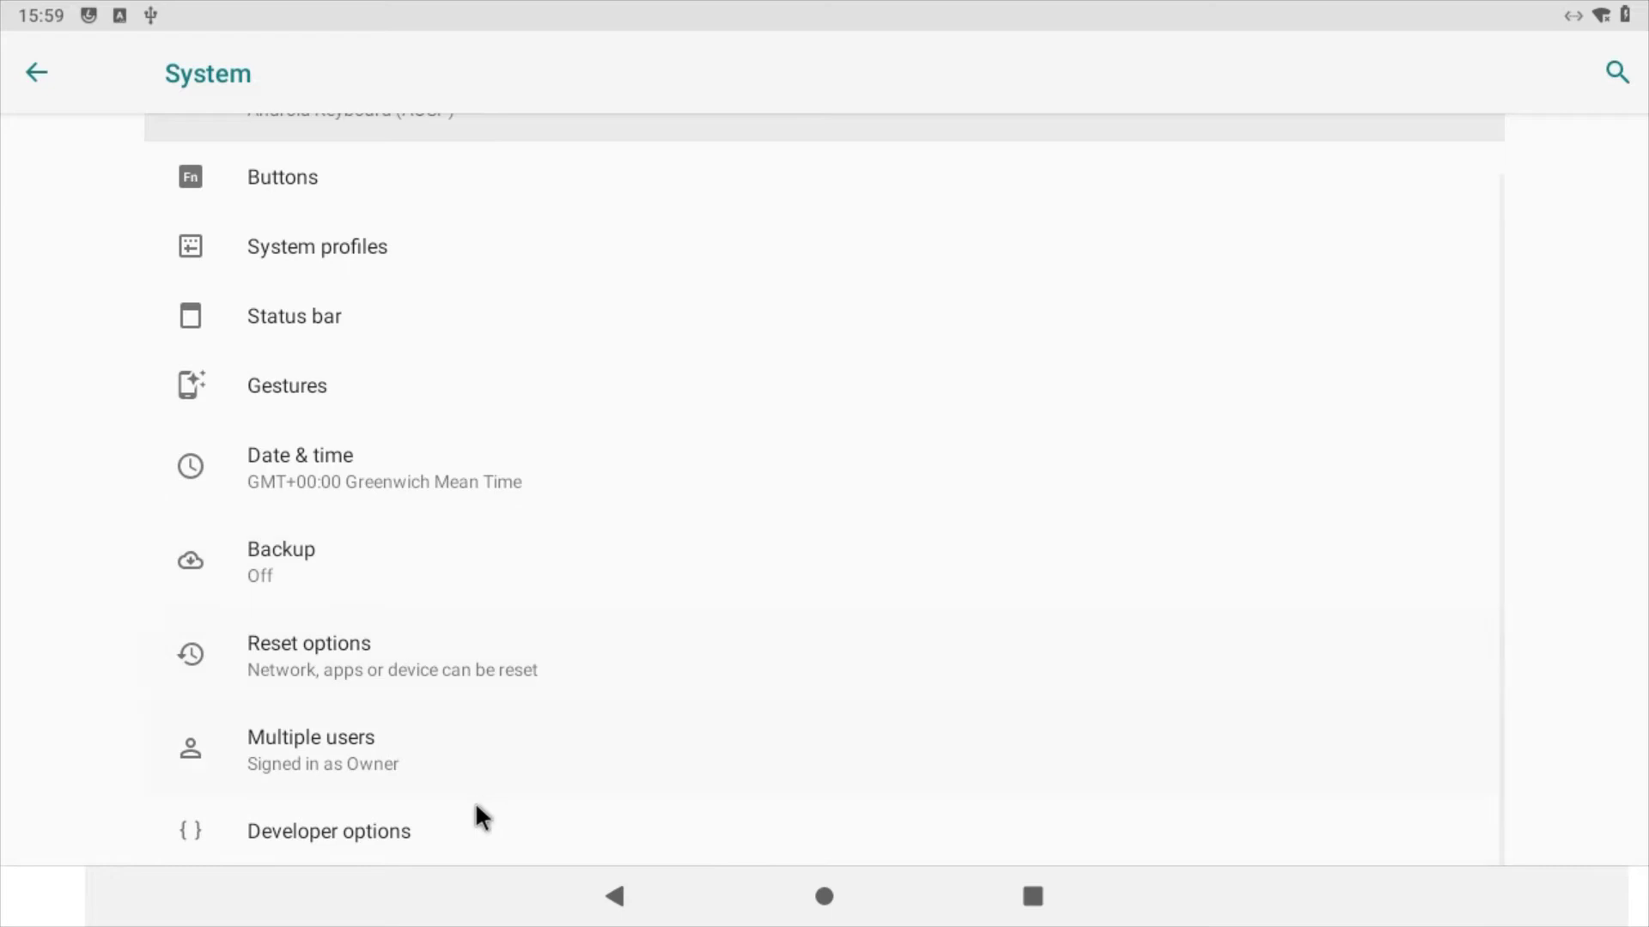
click(444, 836)
scroll(443, 739, down, 10)
click(440, 654)
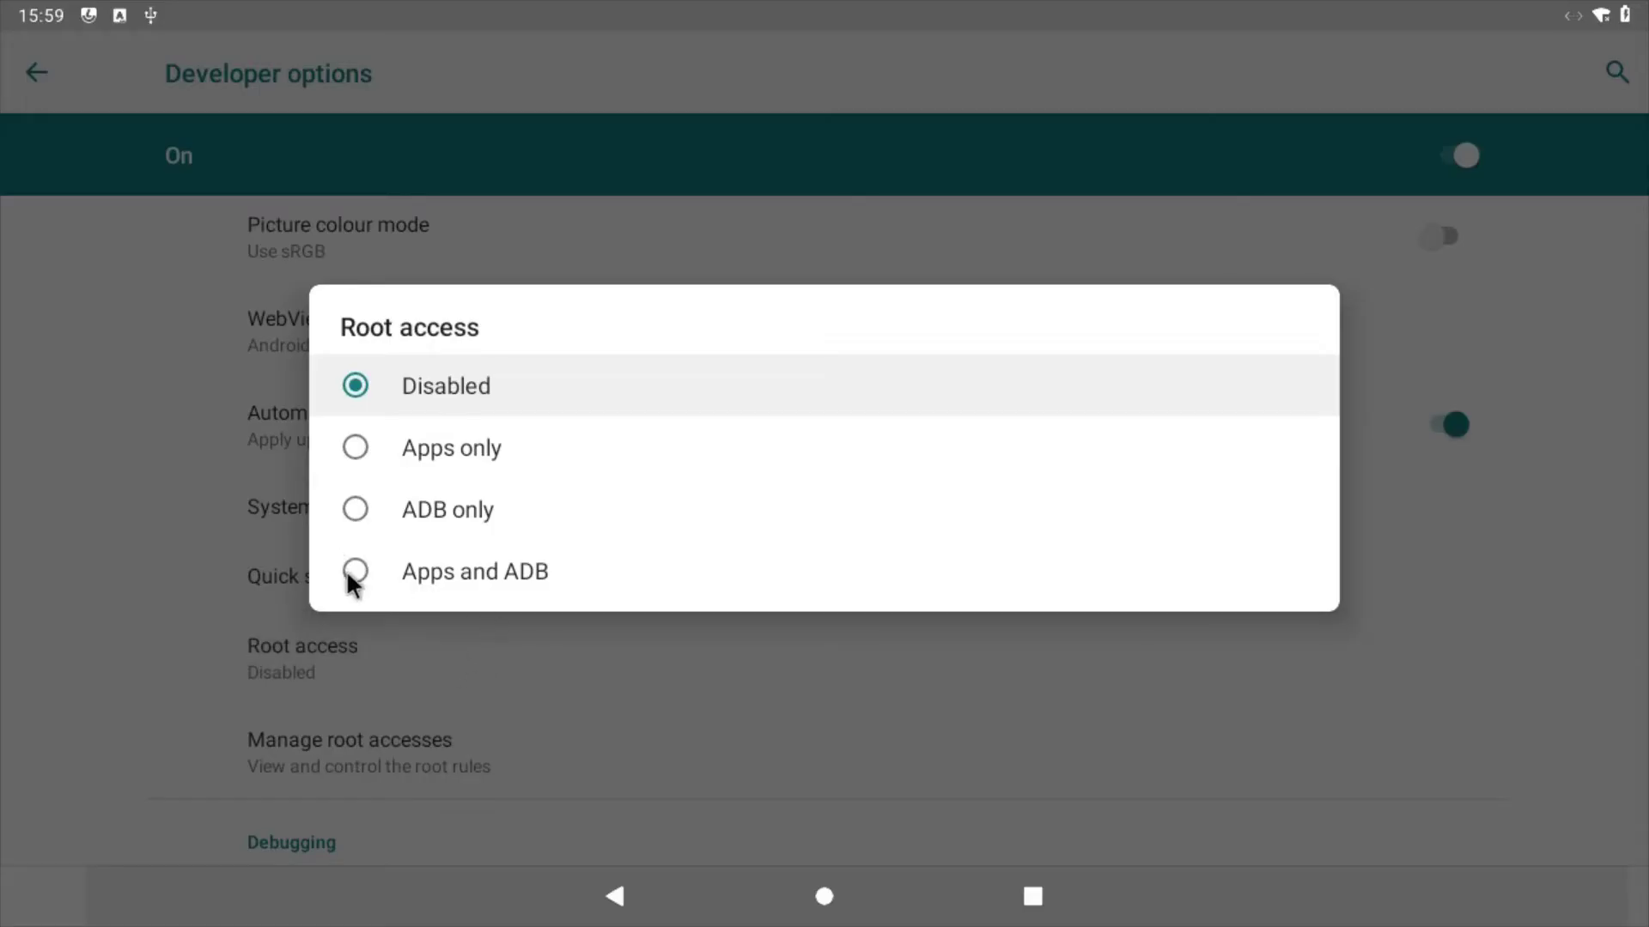
click(347, 570)
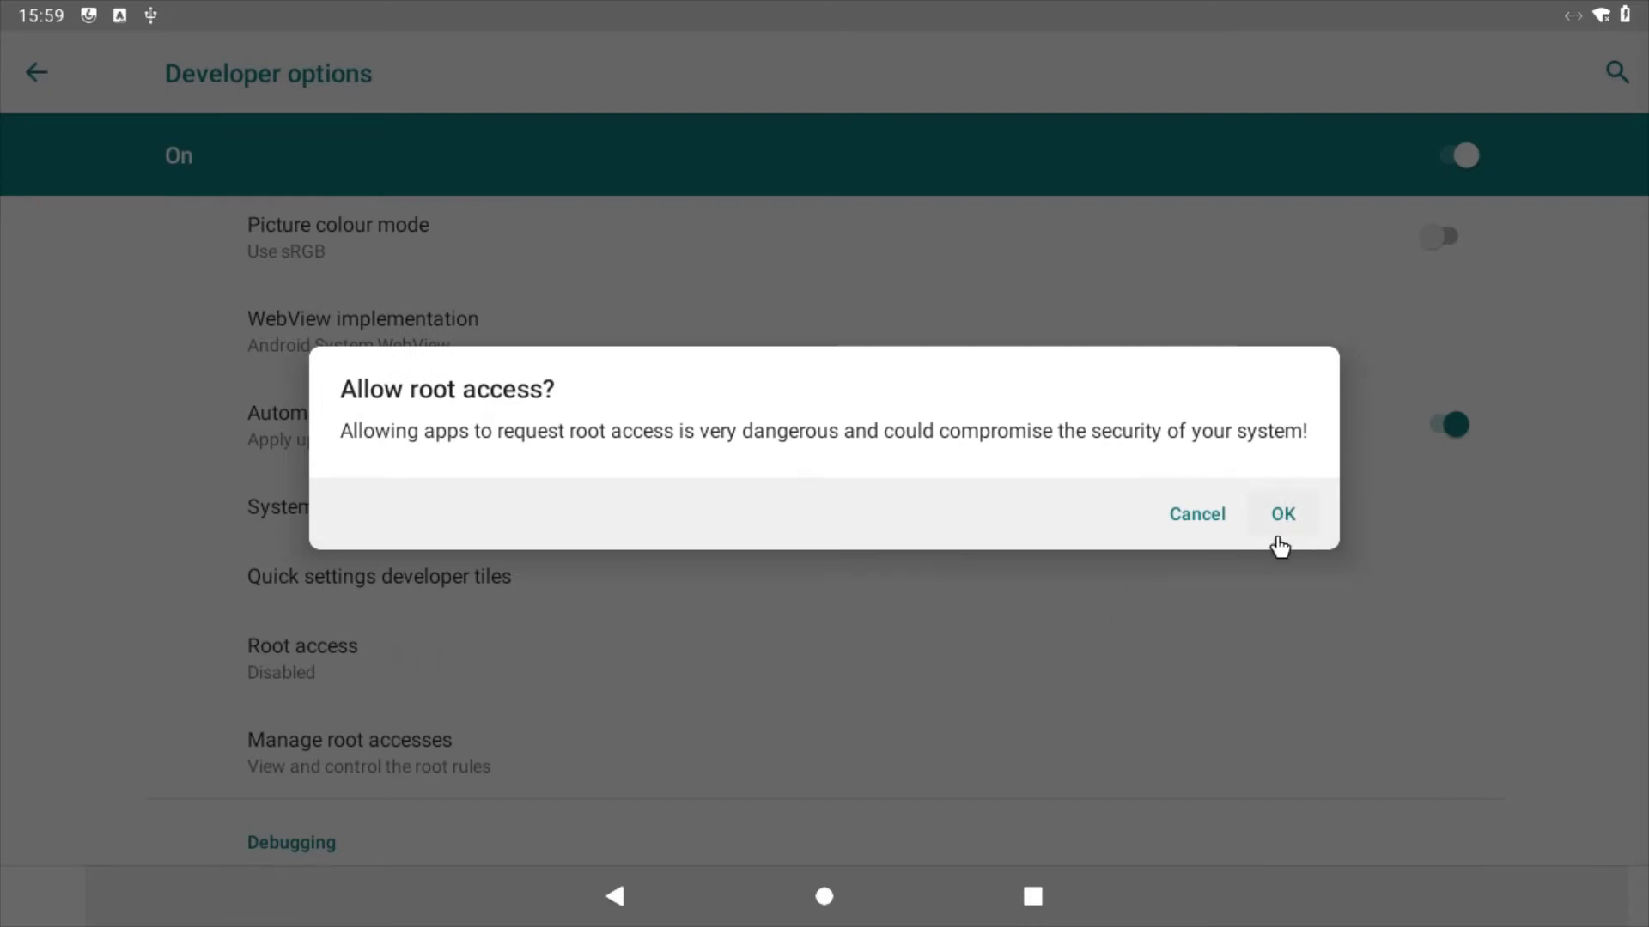
click(1279, 545)
scroll(729, 369, down, 8)
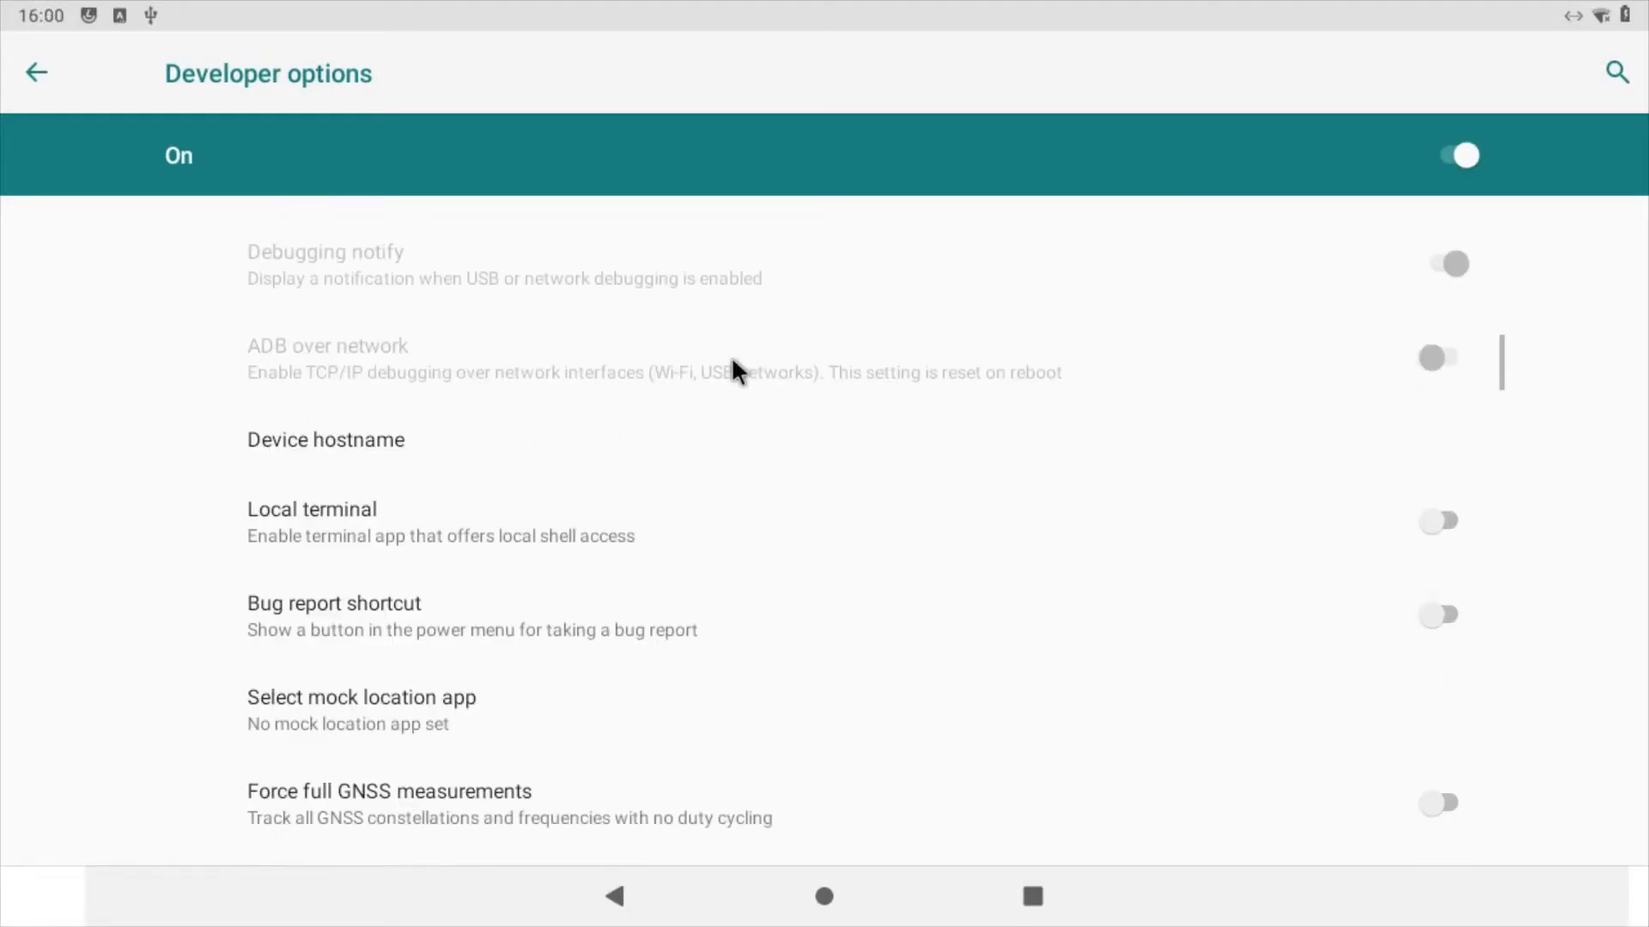
click(857, 538)
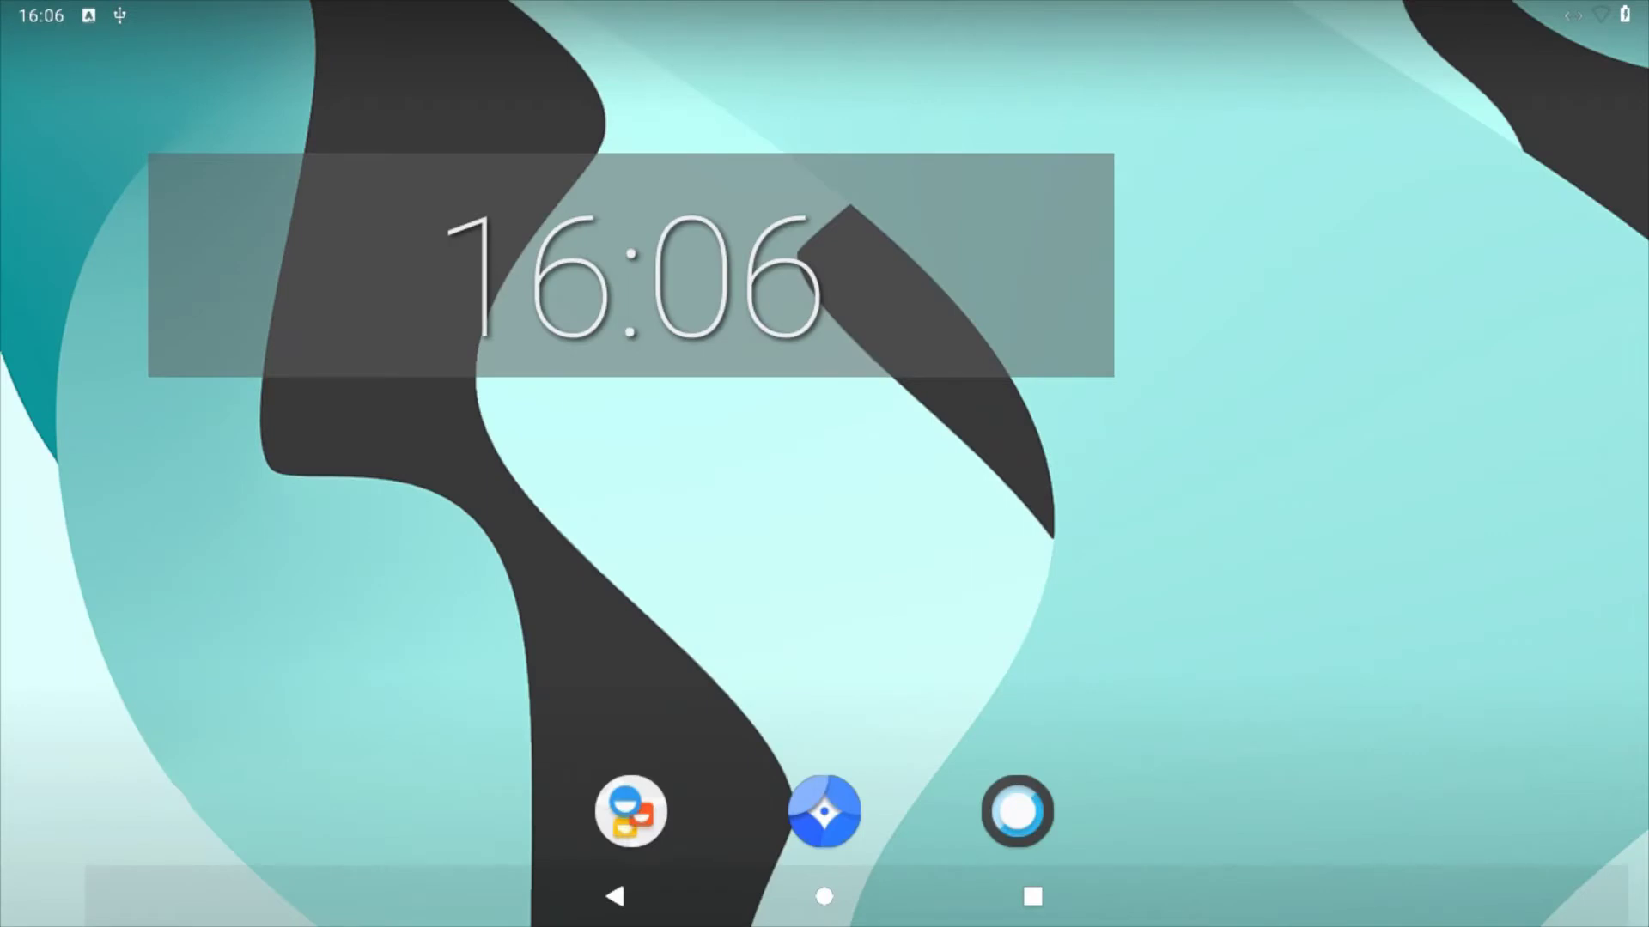
Show the power menu, then open the app drawer with Terminal.
key(XF86PowerOff)
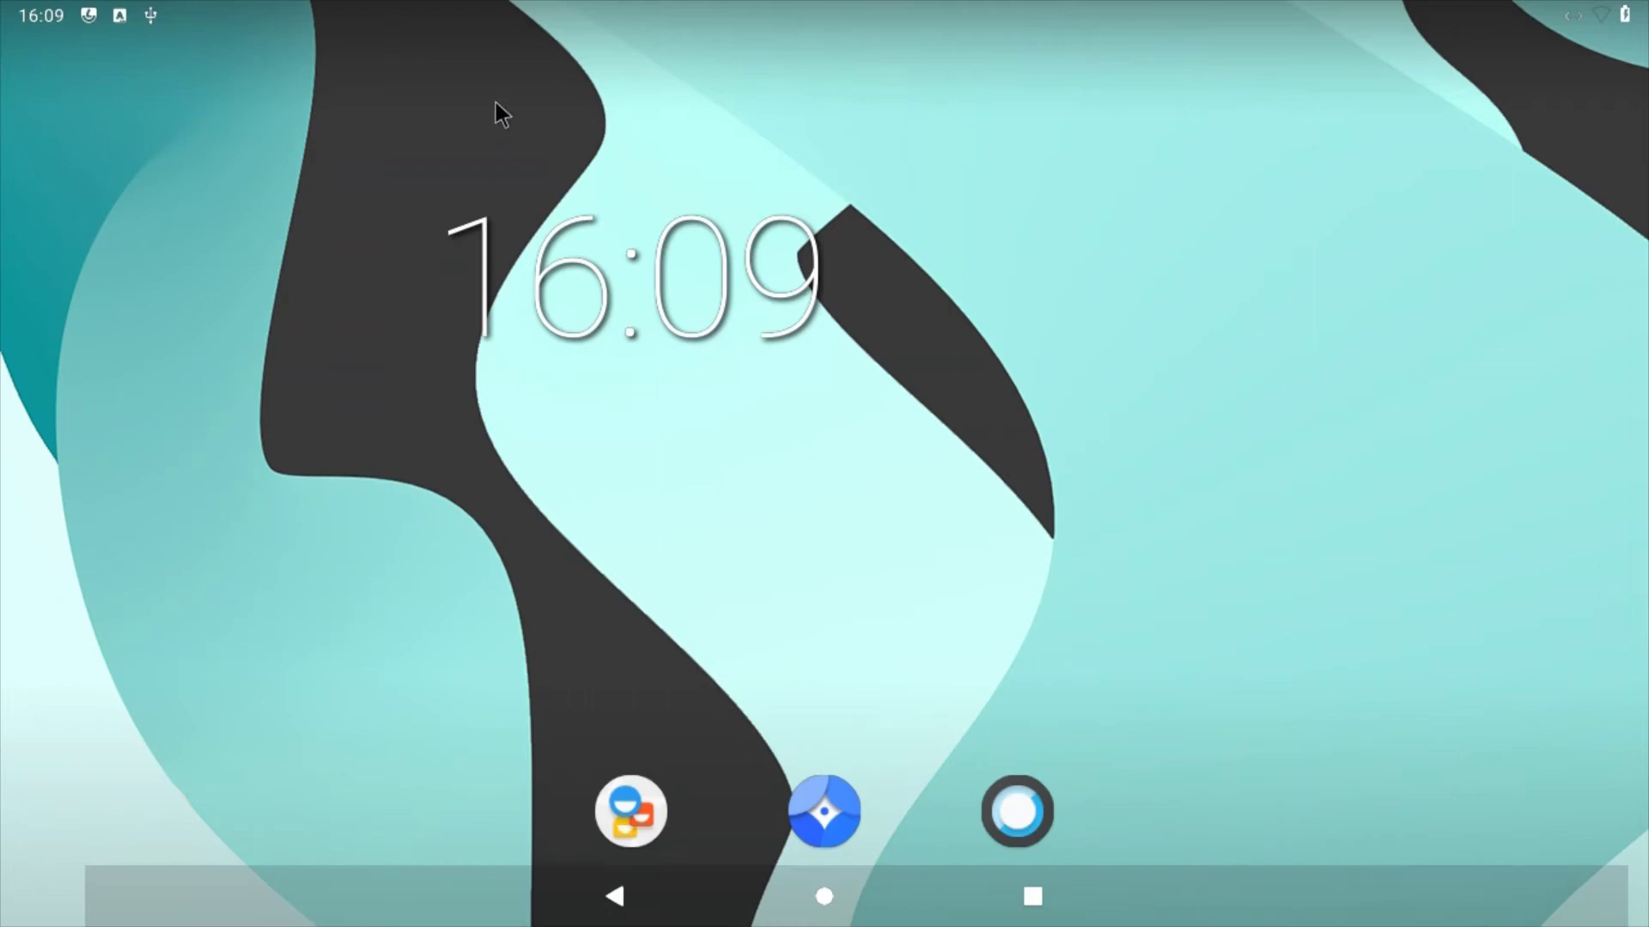
scroll(795, 787, down, 2)
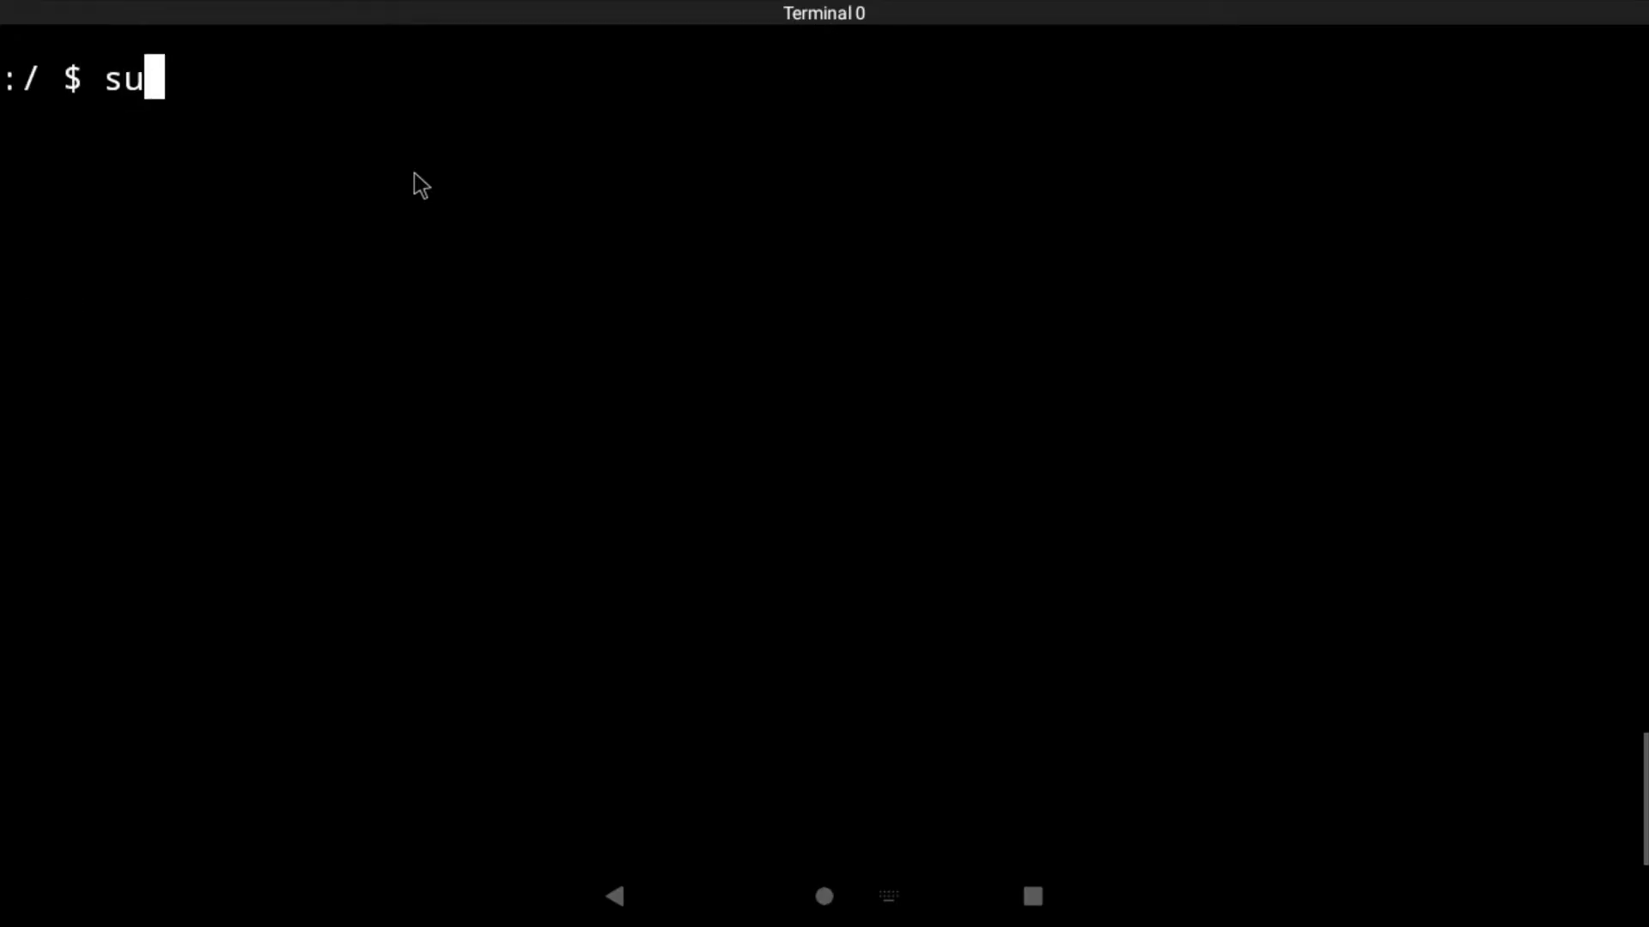
Become root with su, remembering the grant, run rpi4-recovery.sh, then reboot.
key(Return)
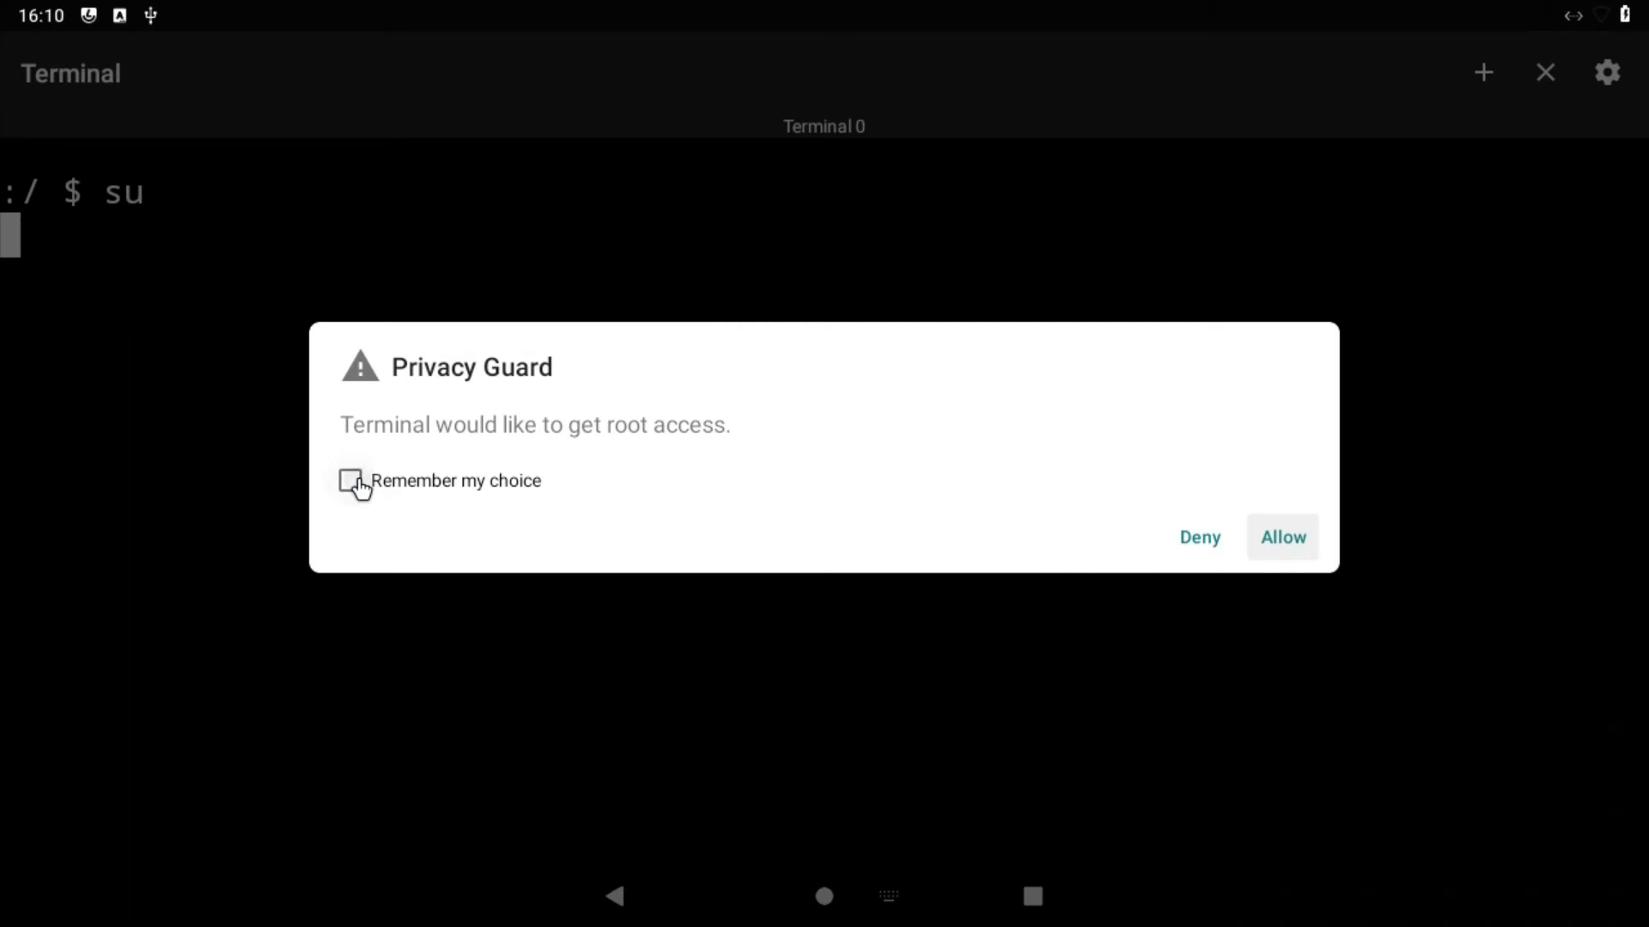
click(352, 481)
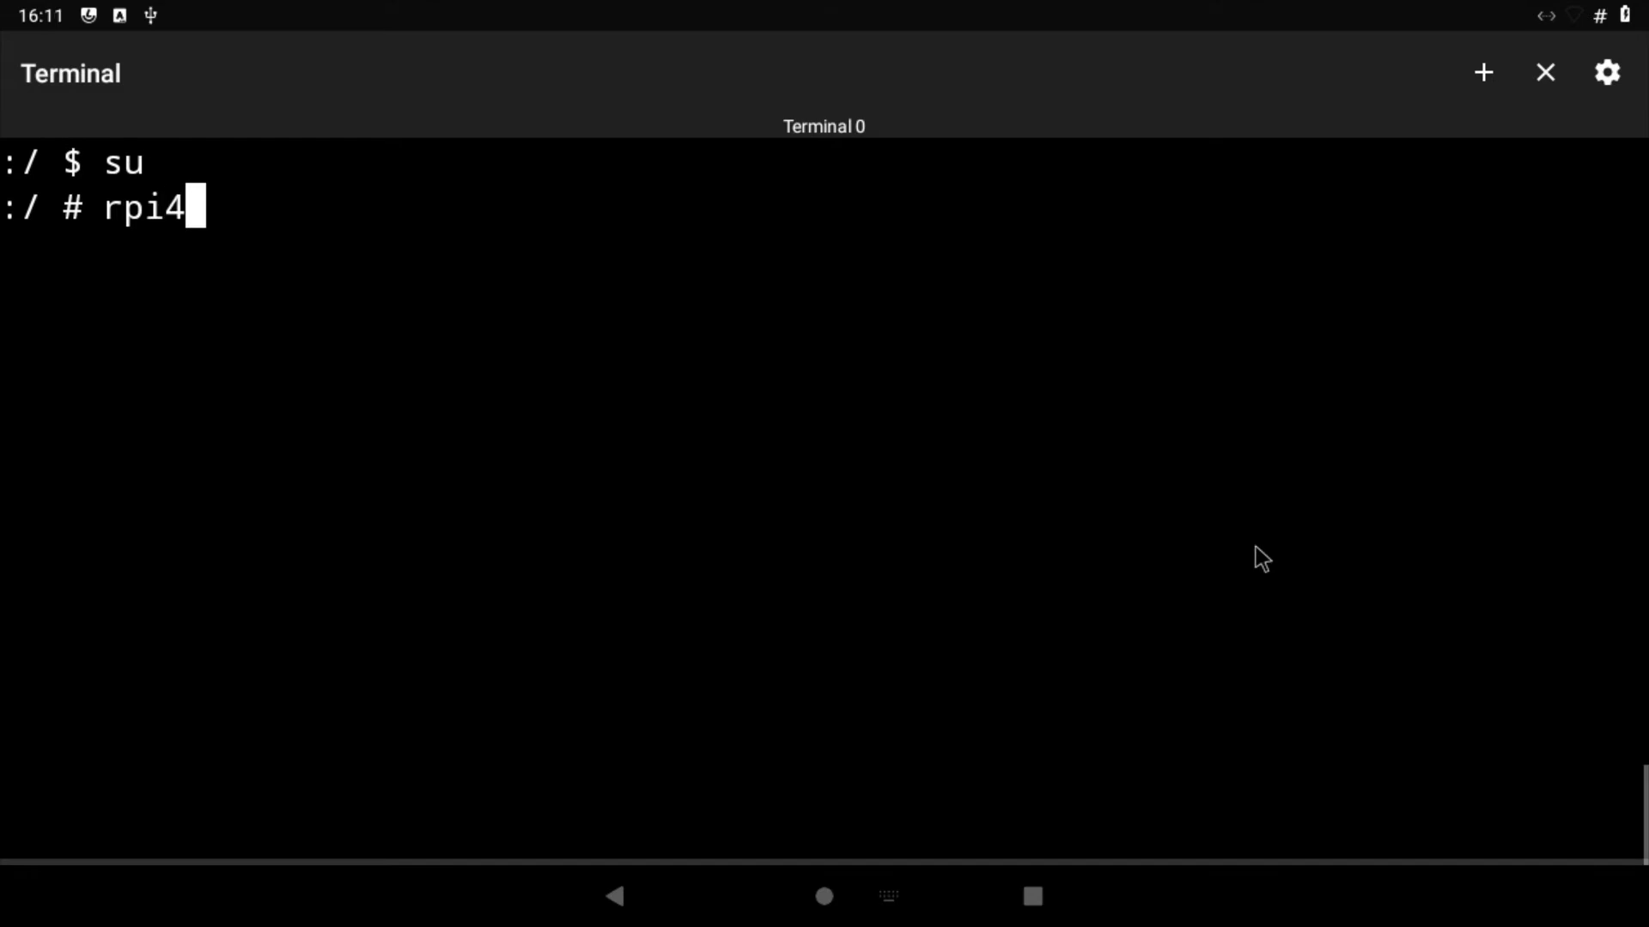
text(rec)
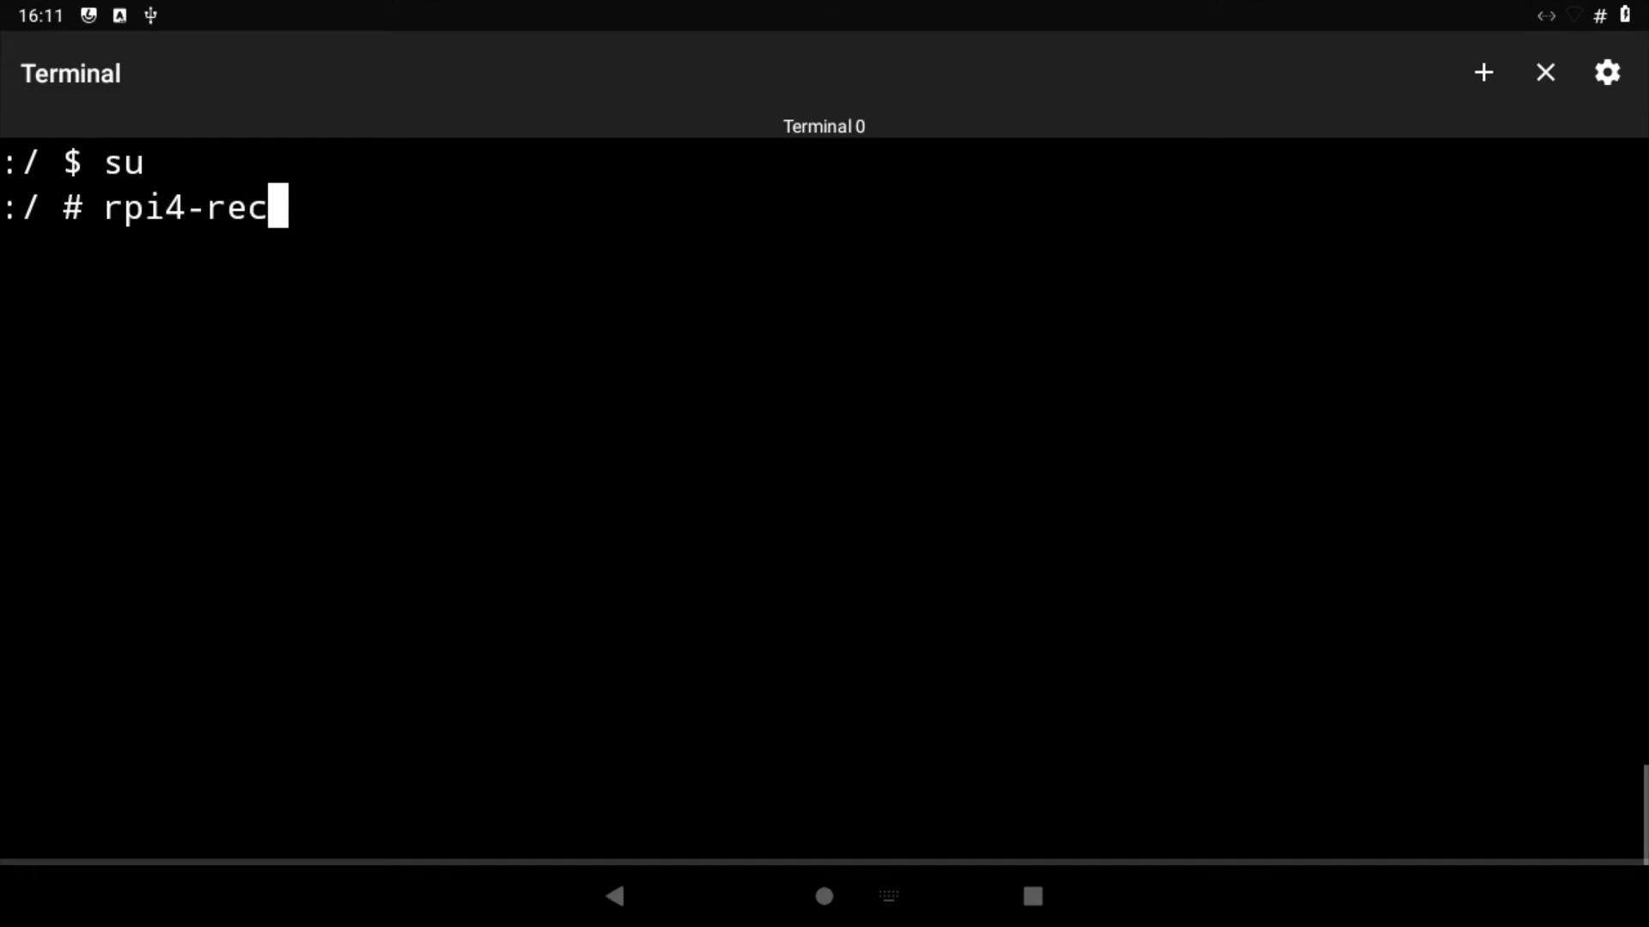
text(overy.sh)
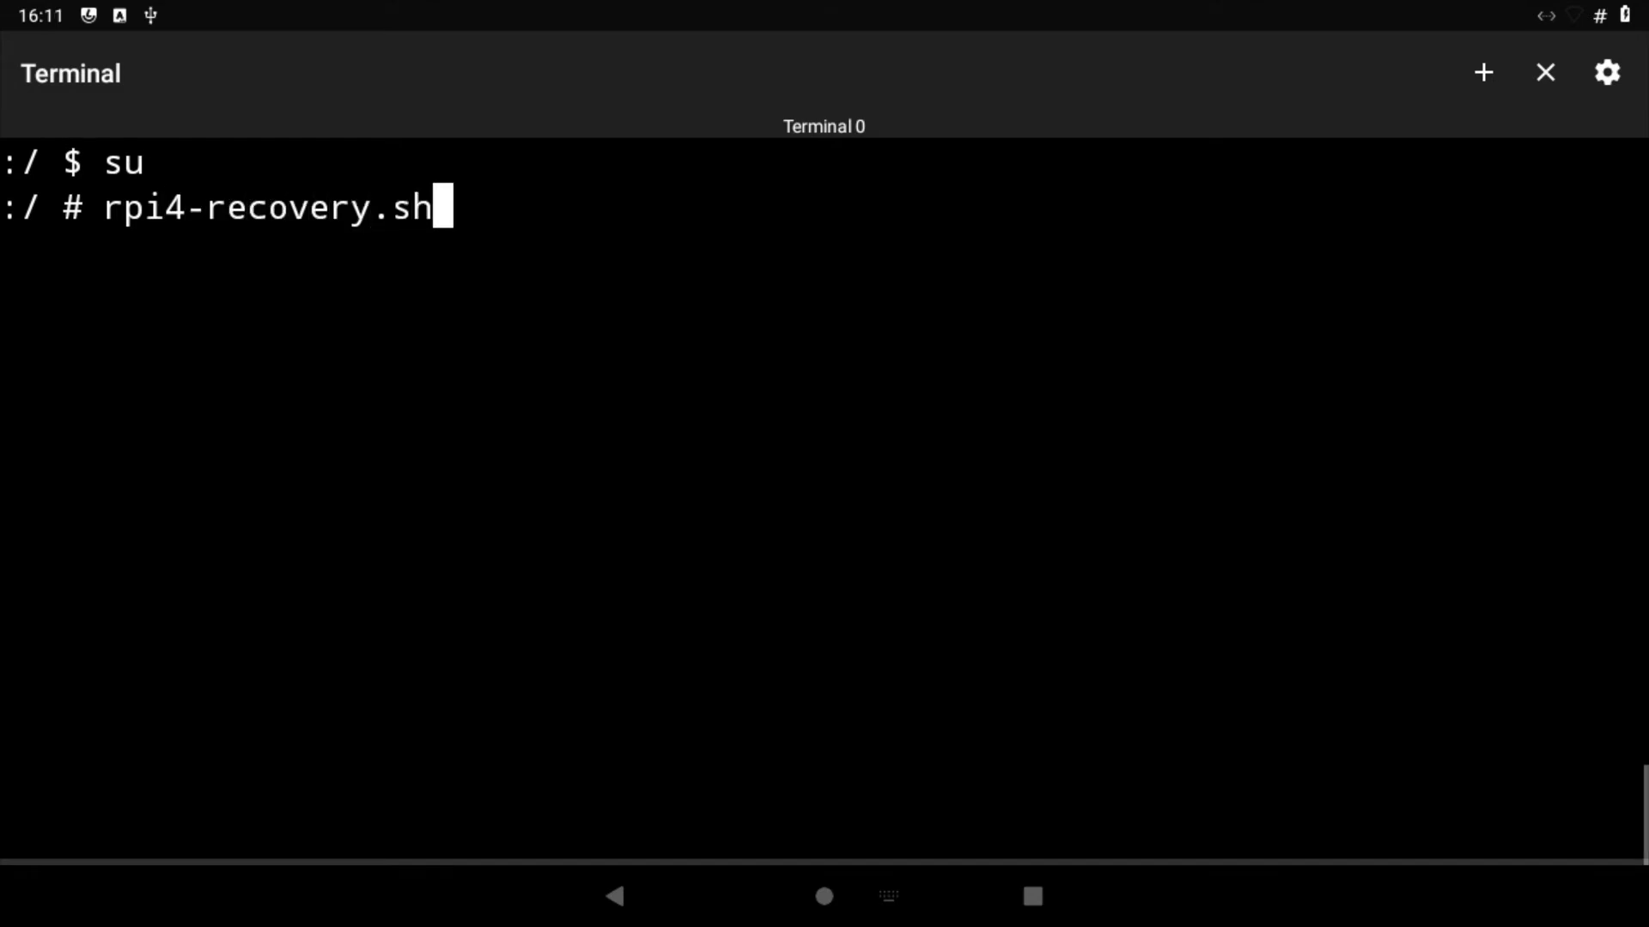
key(Return)
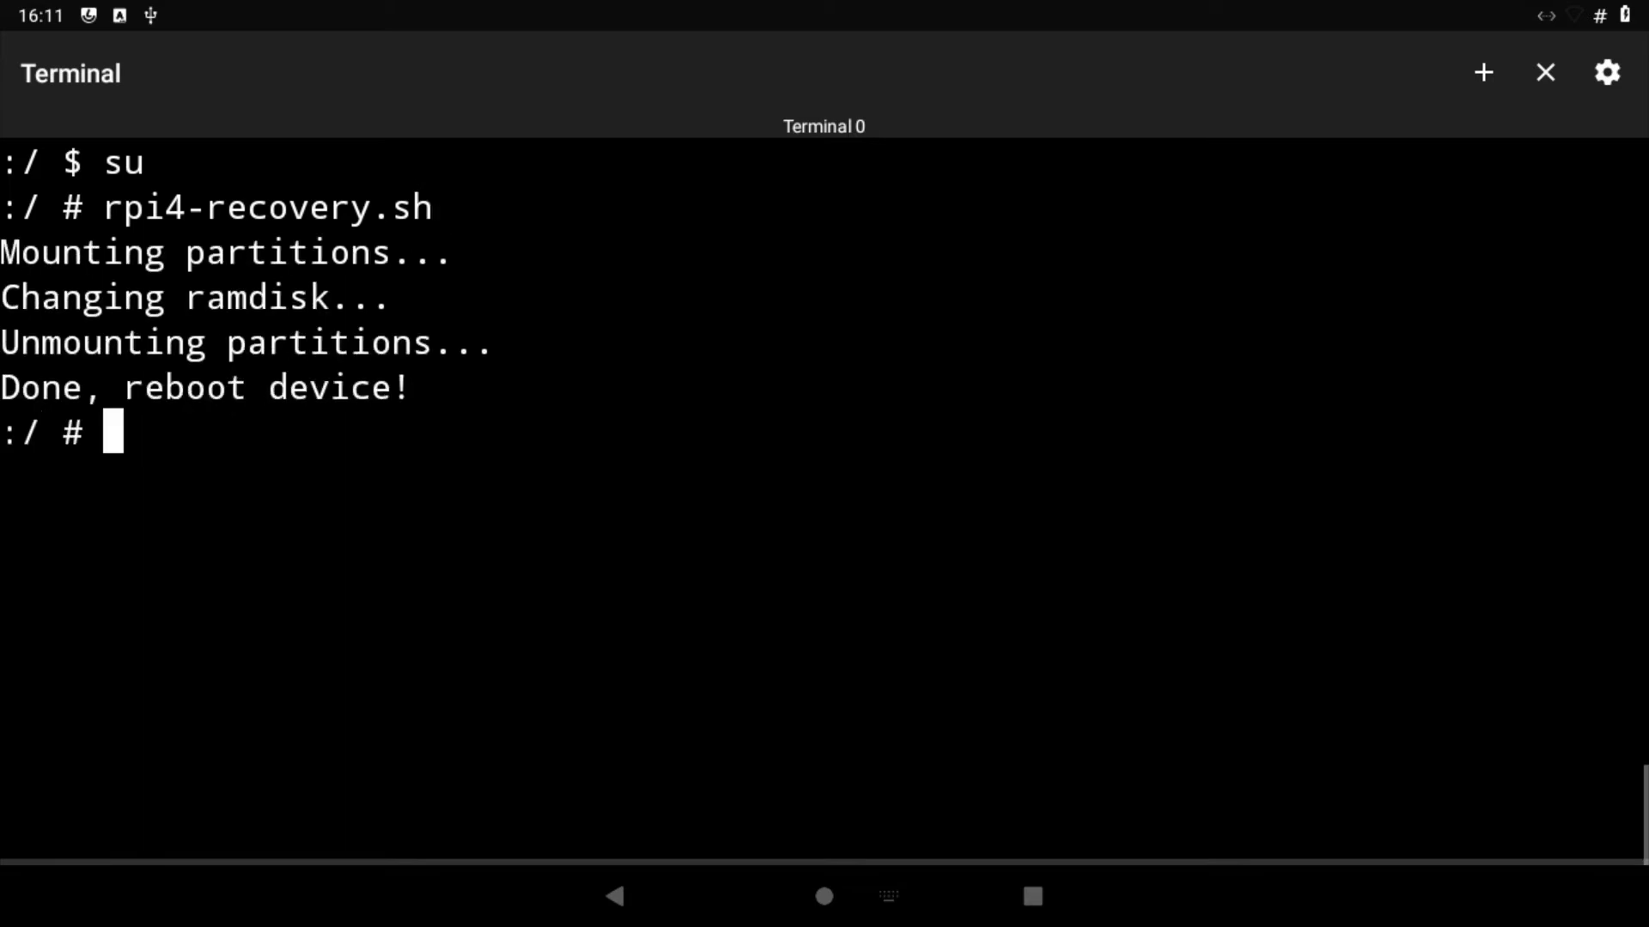
text(reb)
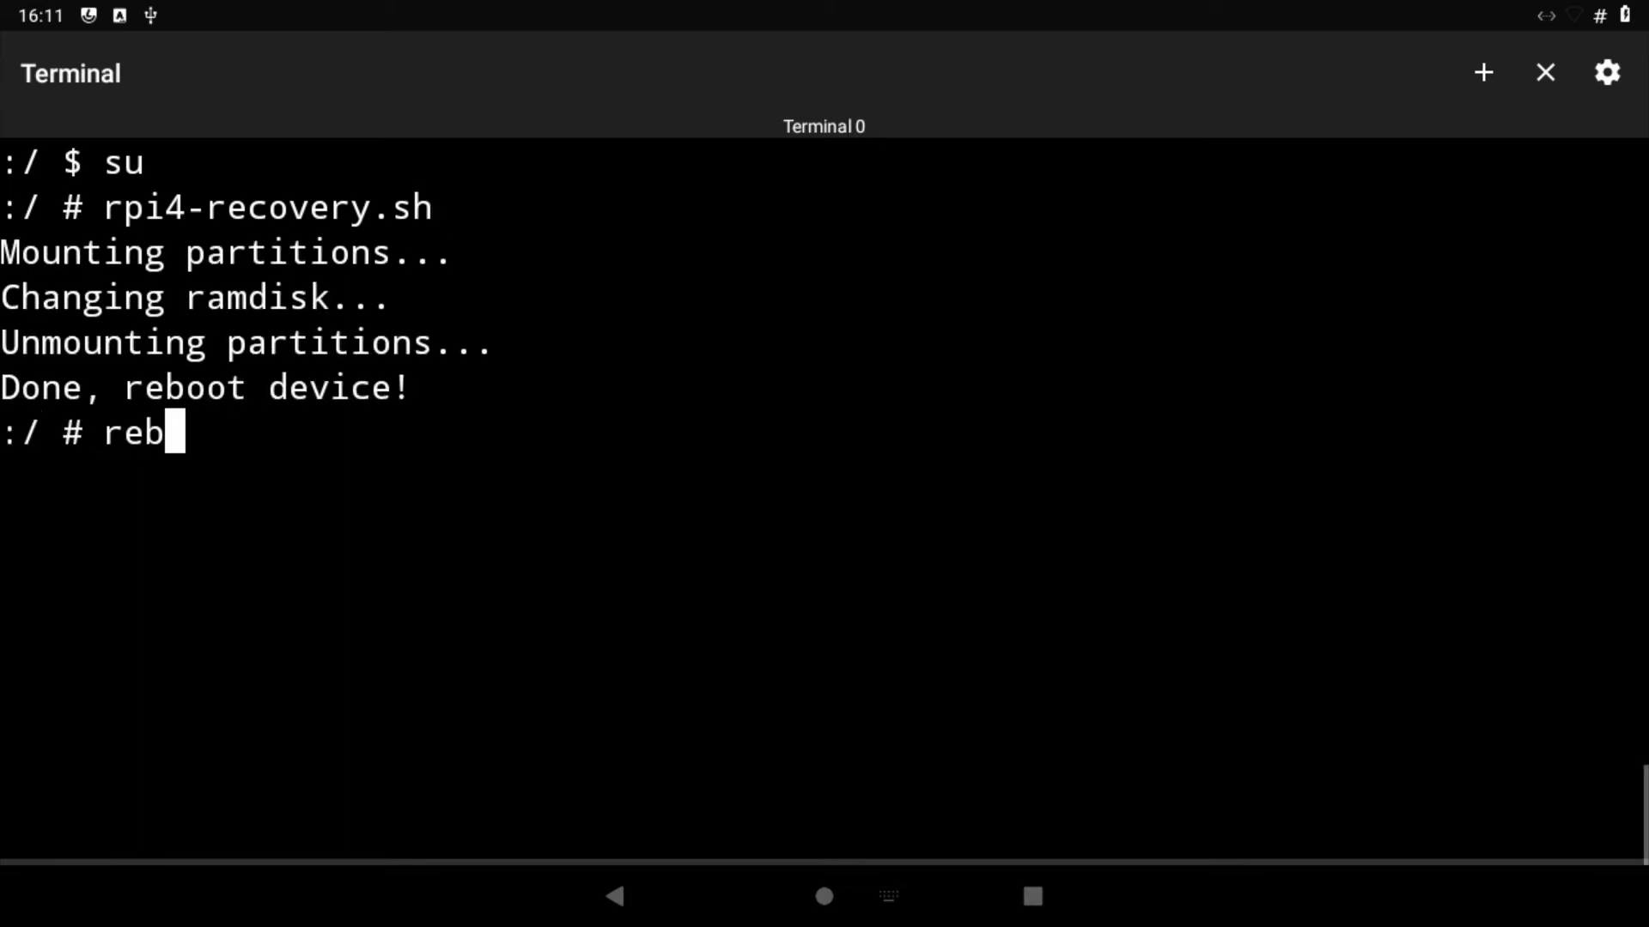
text(oot)
key(Return)
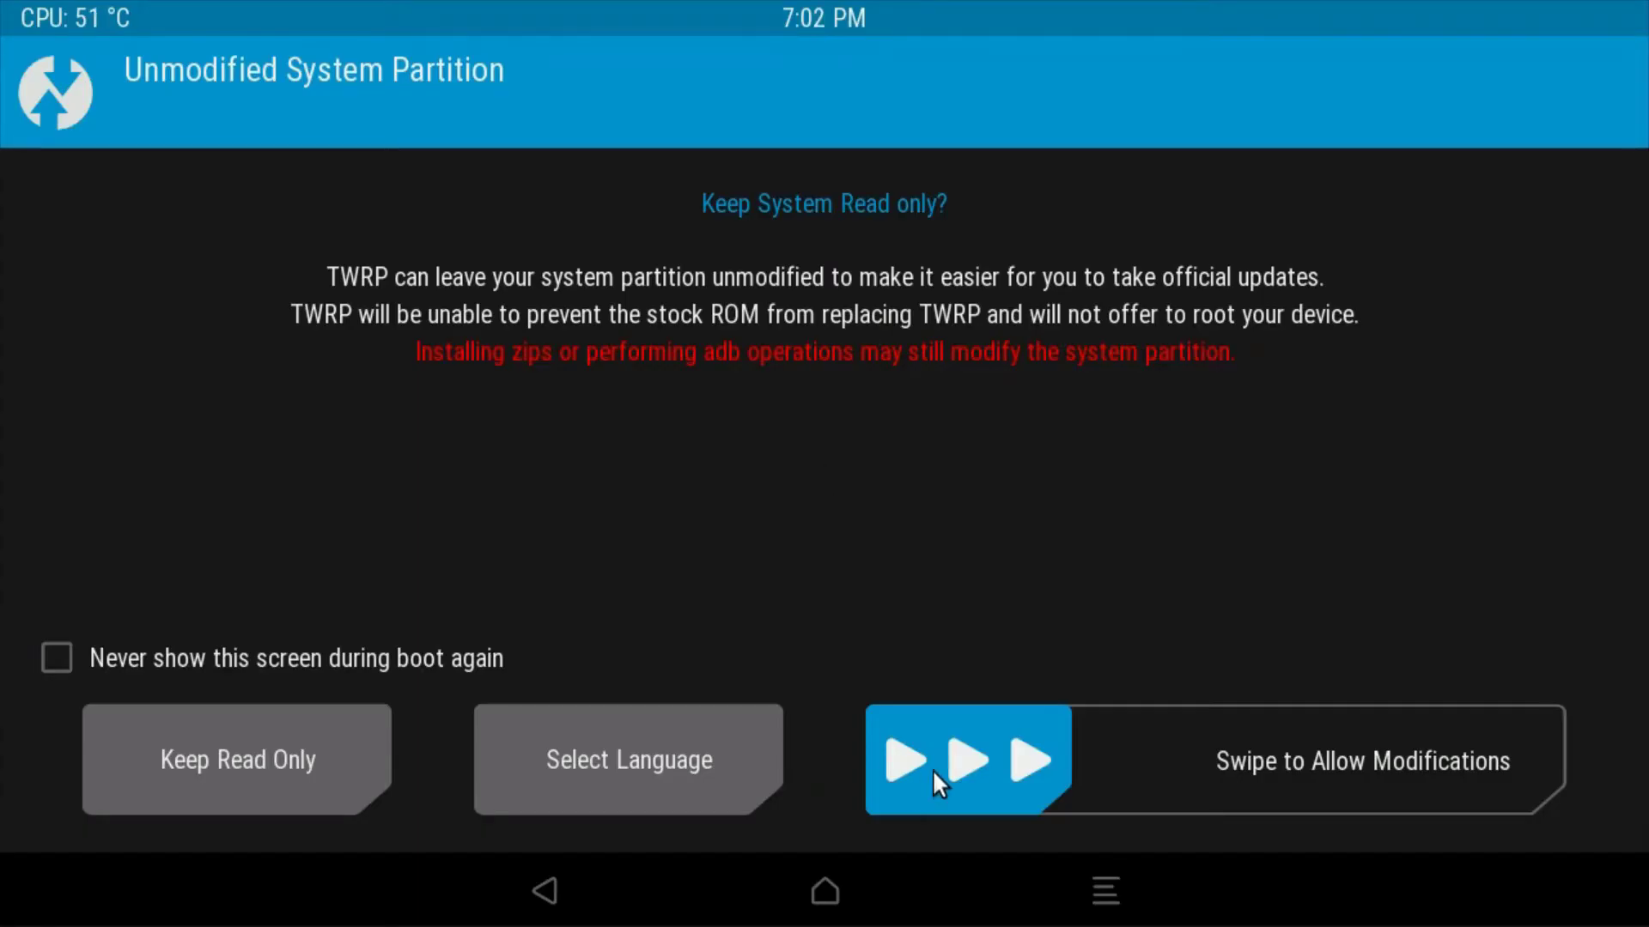
Allow system modifications and flash open_gapps-arm-9.0-pico-20200325.zip.
drag(936, 773, 1597, 764)
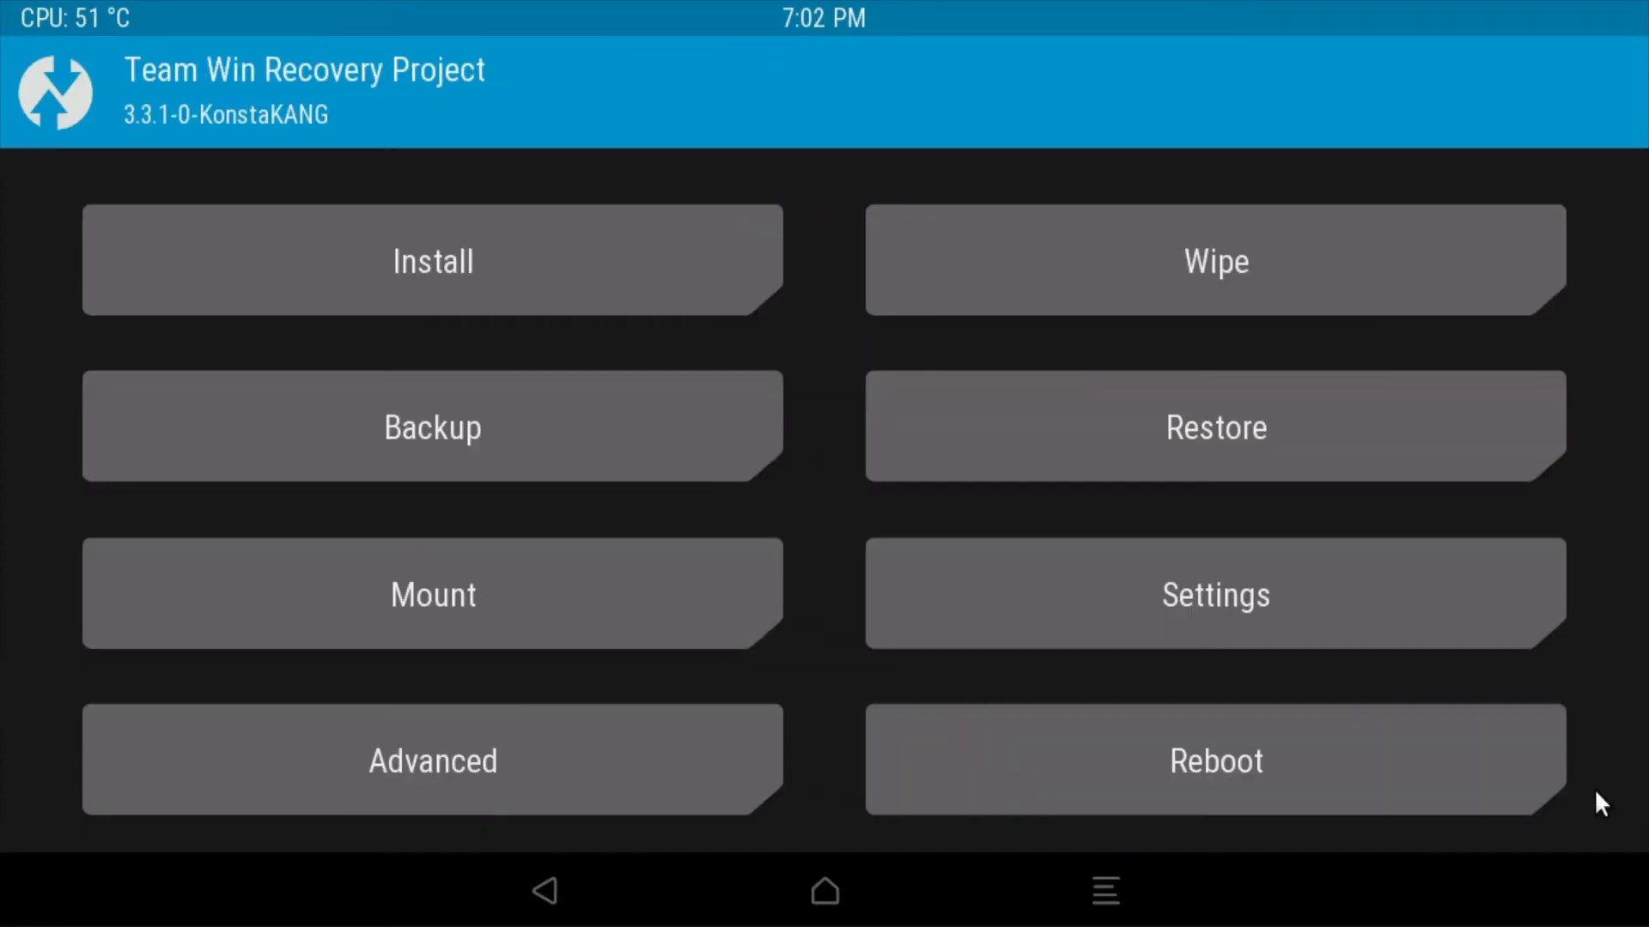
click(429, 263)
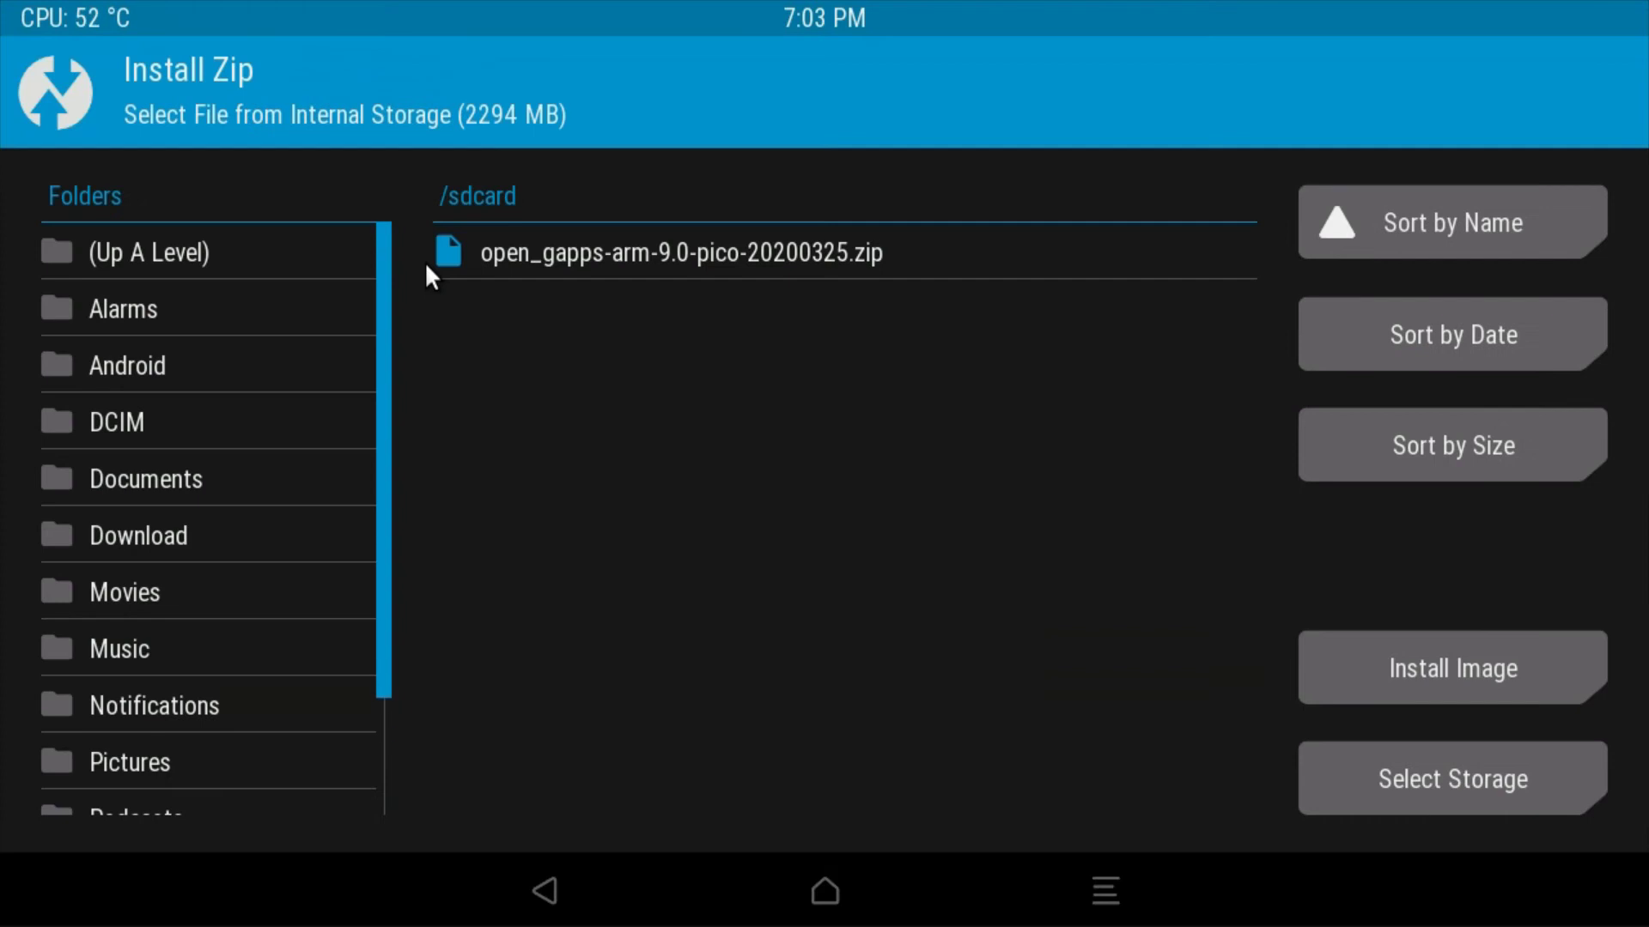
click(731, 262)
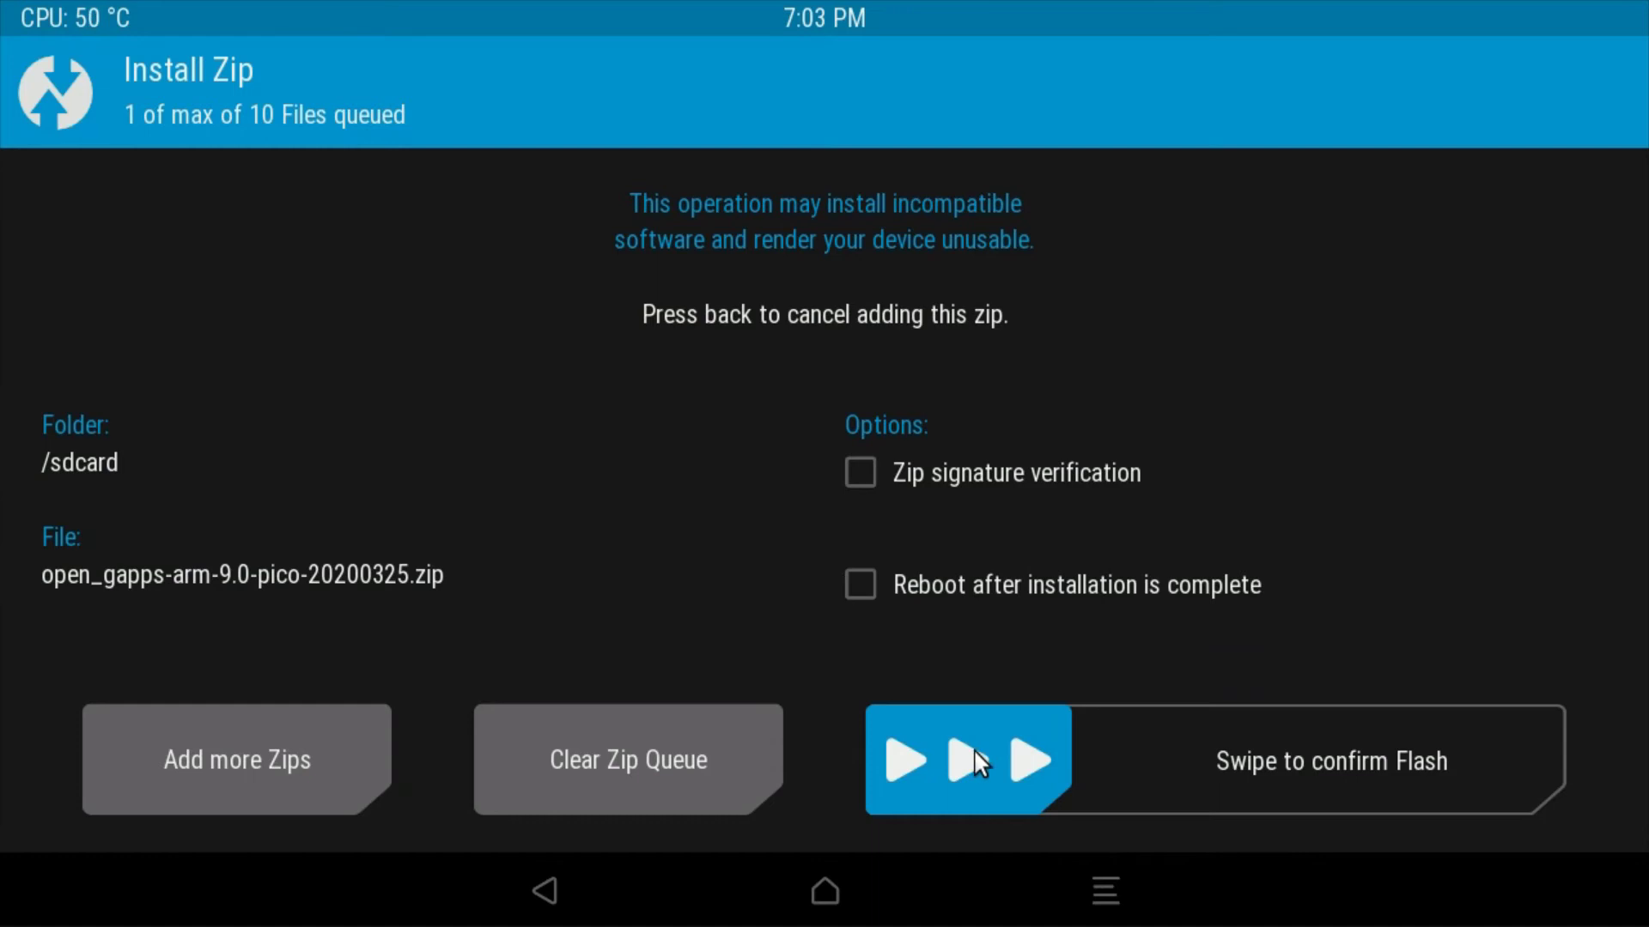
drag(973, 748, 1585, 831)
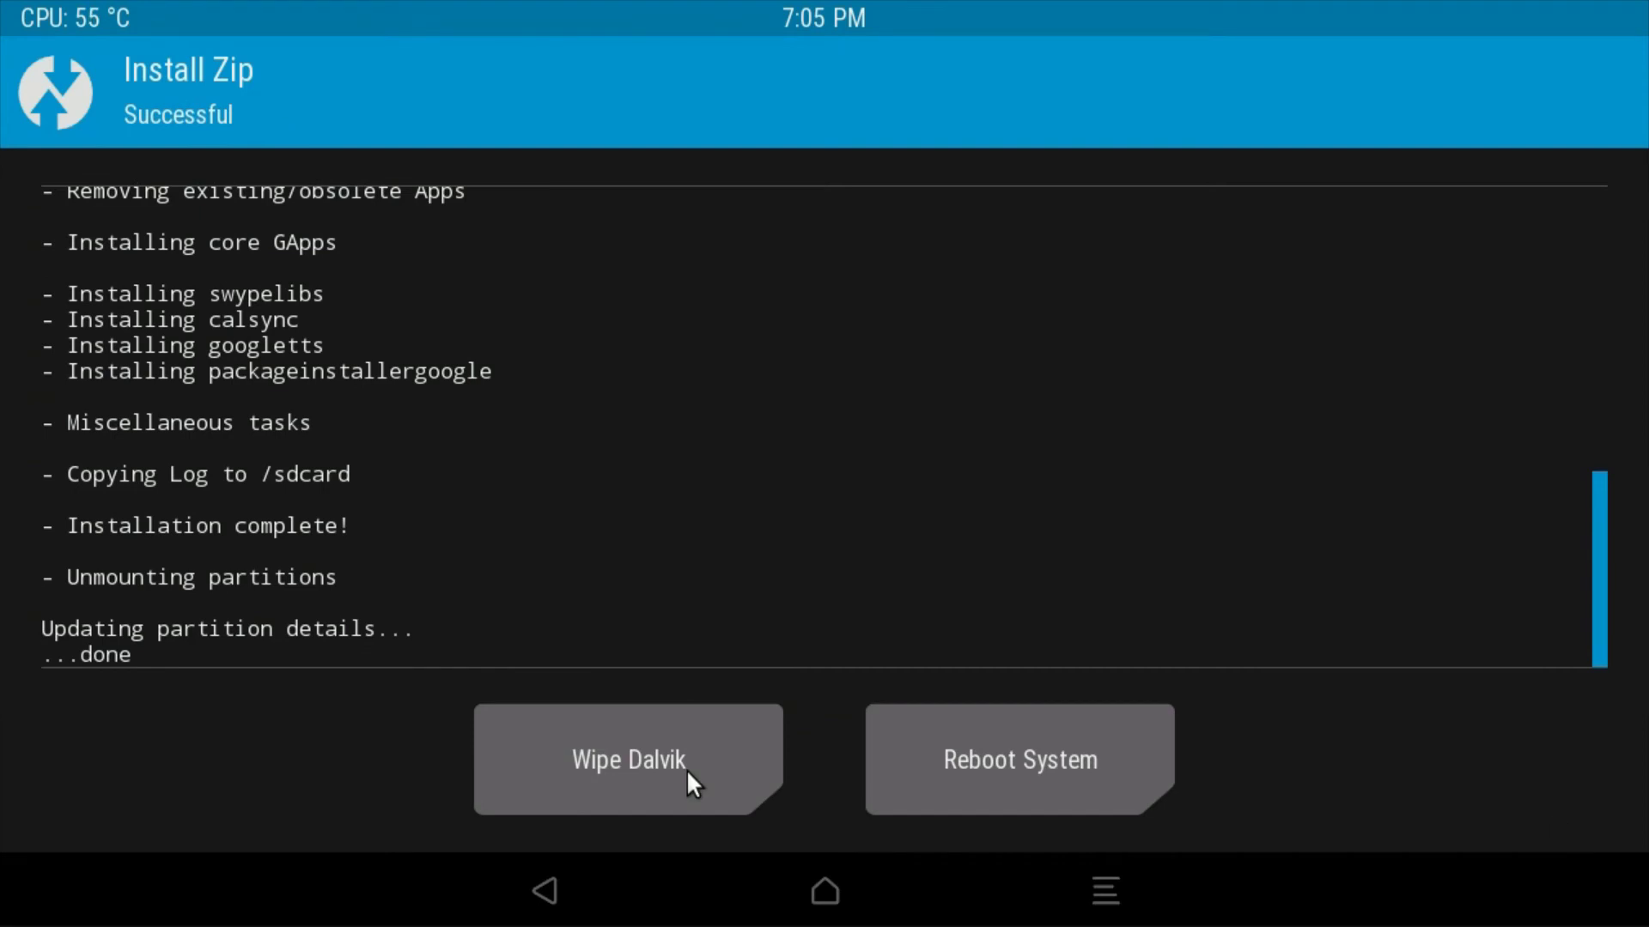
Wipe the Dalvik cache and return to the TWRP main menu.
click(687, 770)
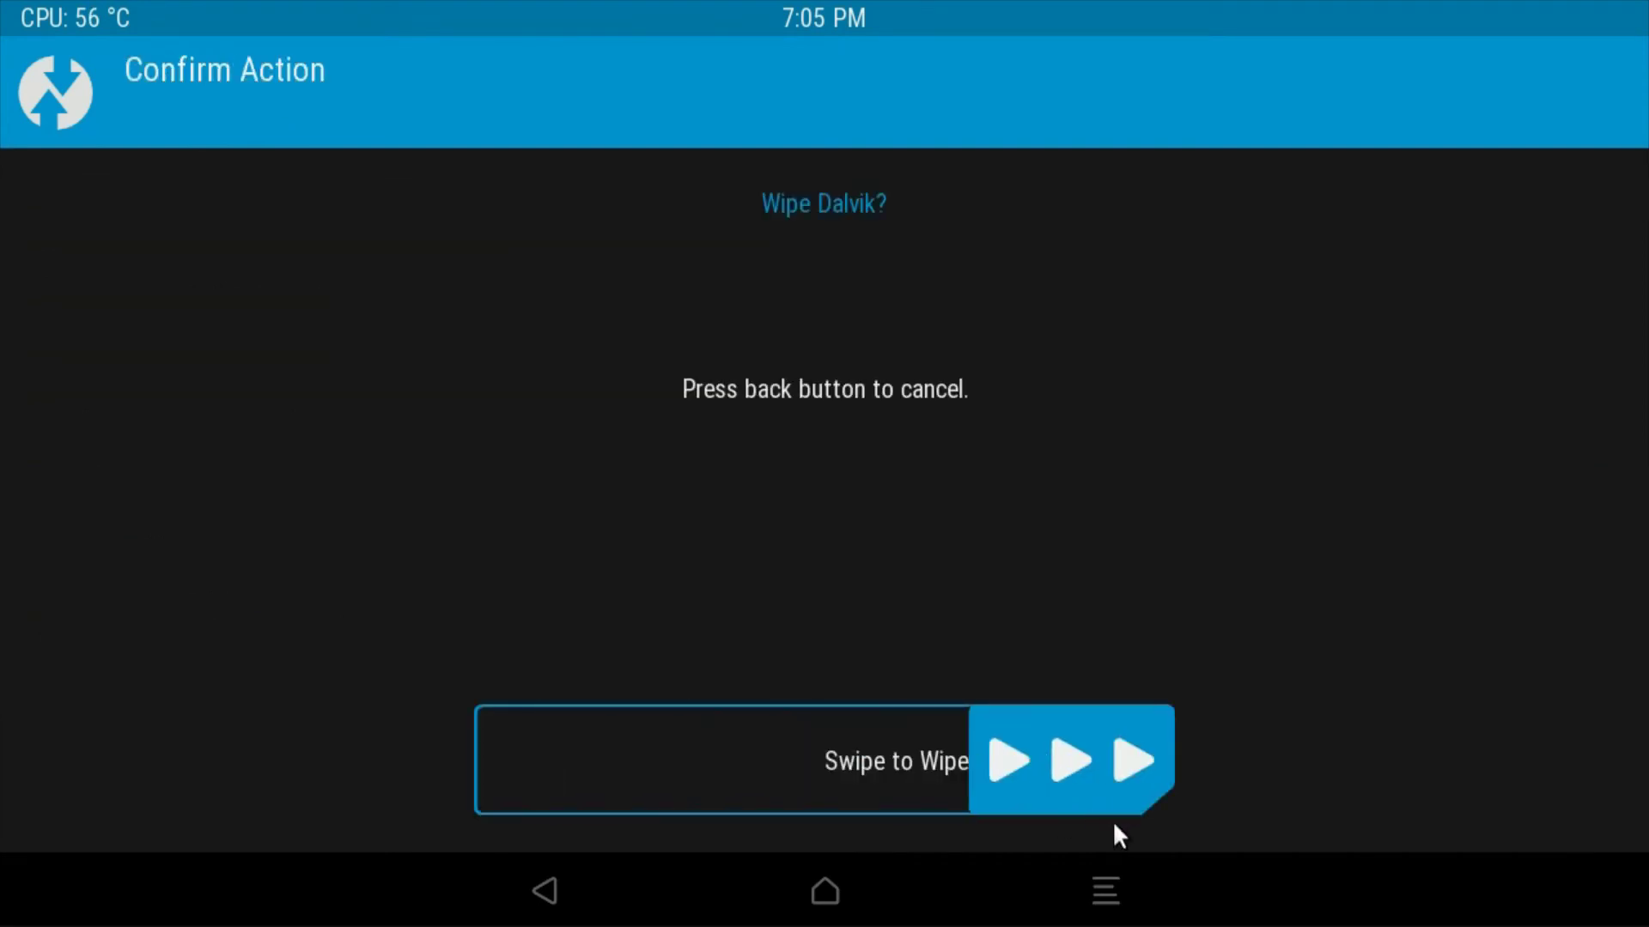
drag(556, 743, 1123, 829)
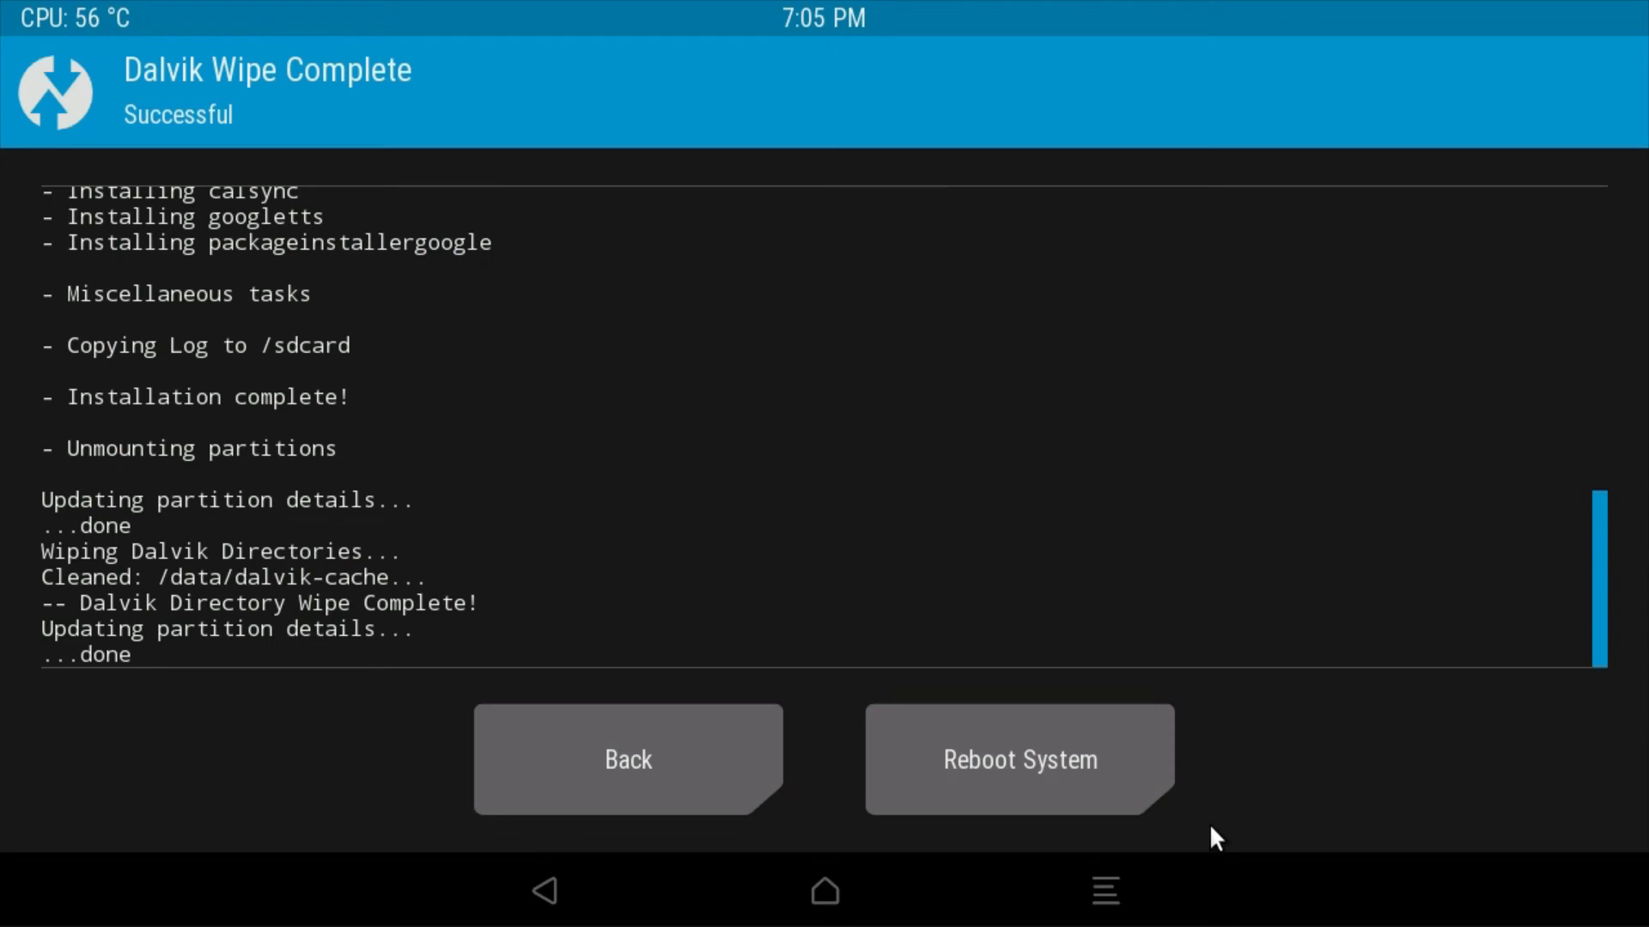
click(673, 739)
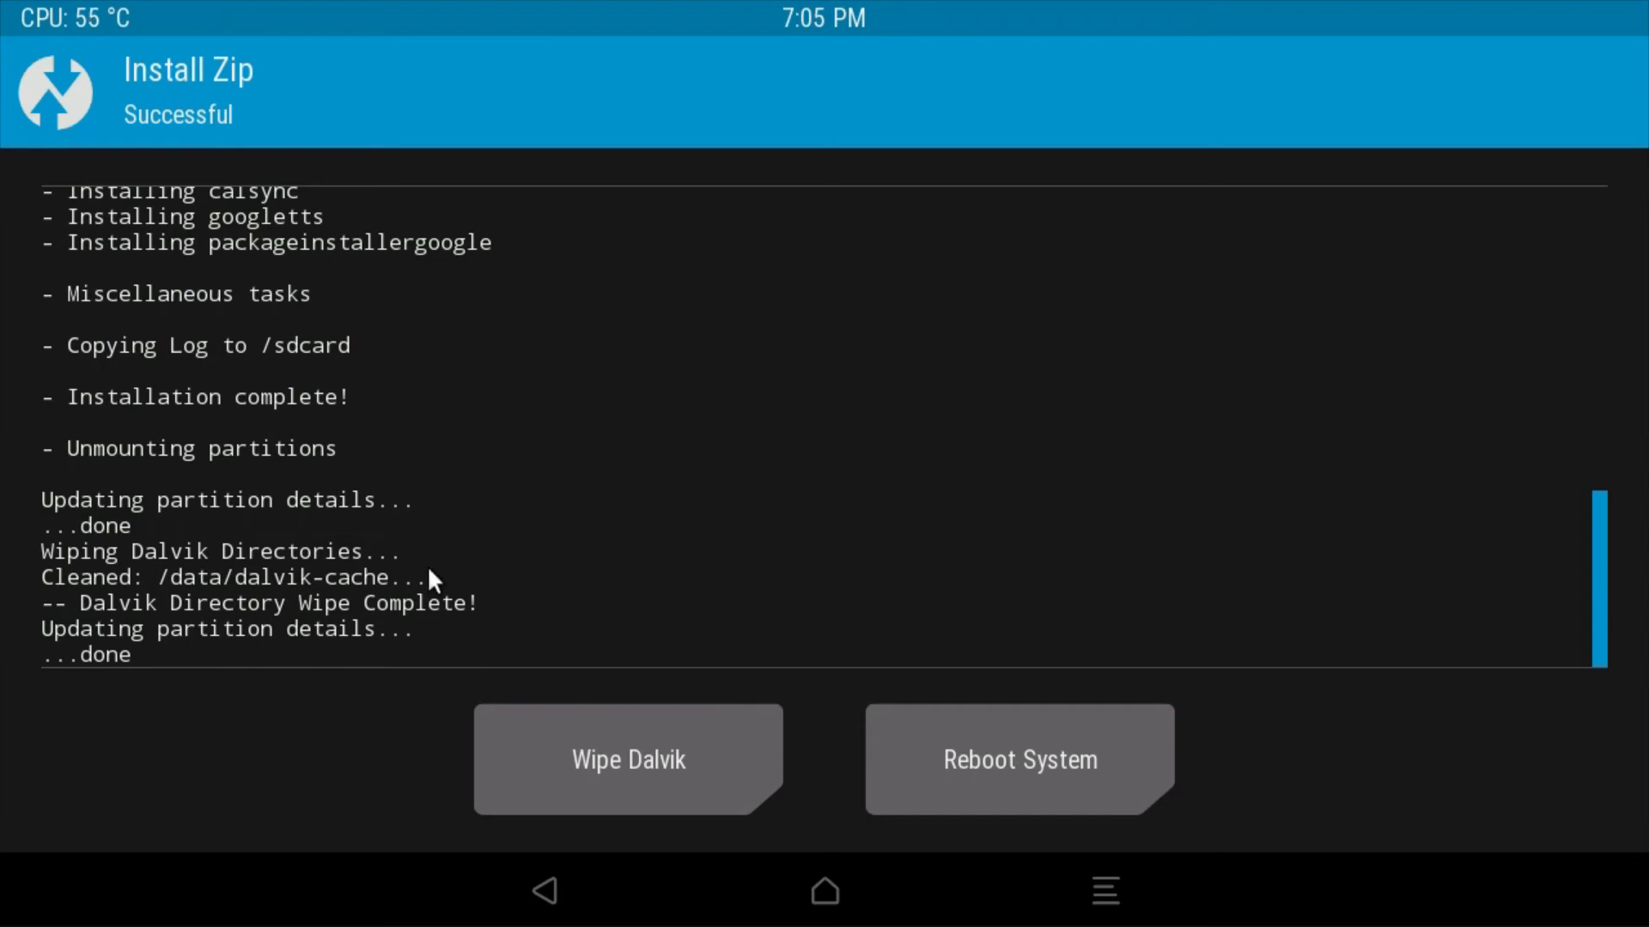
click(74, 75)
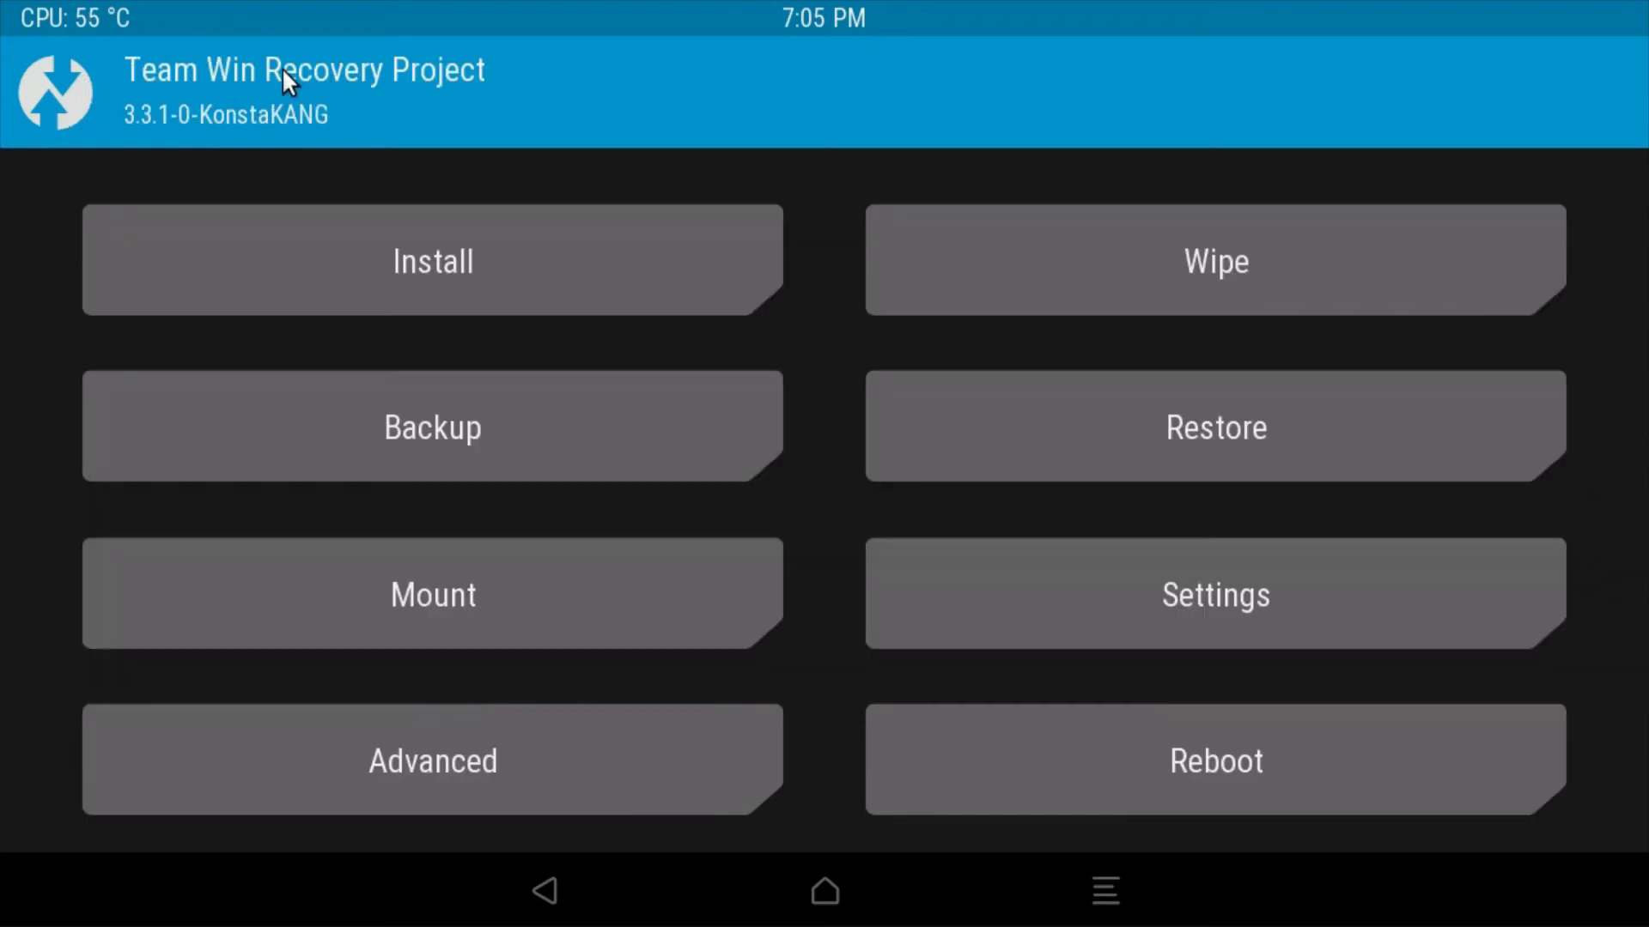
Perform a factory reset in Wipe, then open the Mount page for Boot, System, Data and USB-OTG.
click(1219, 254)
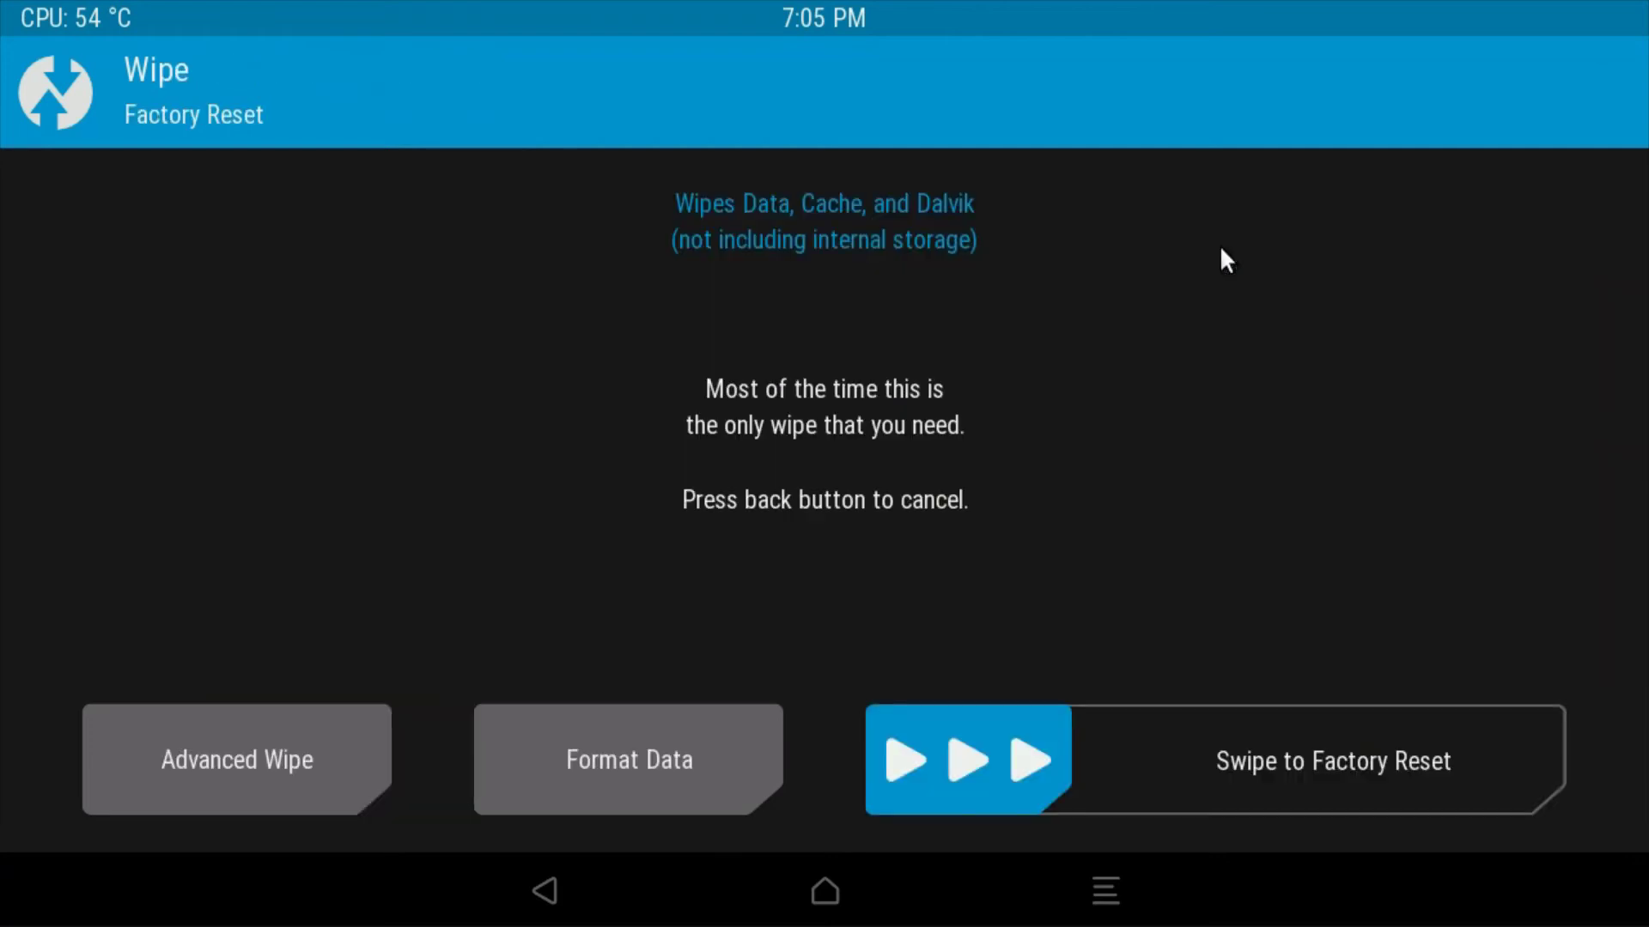
drag(986, 759, 1468, 772)
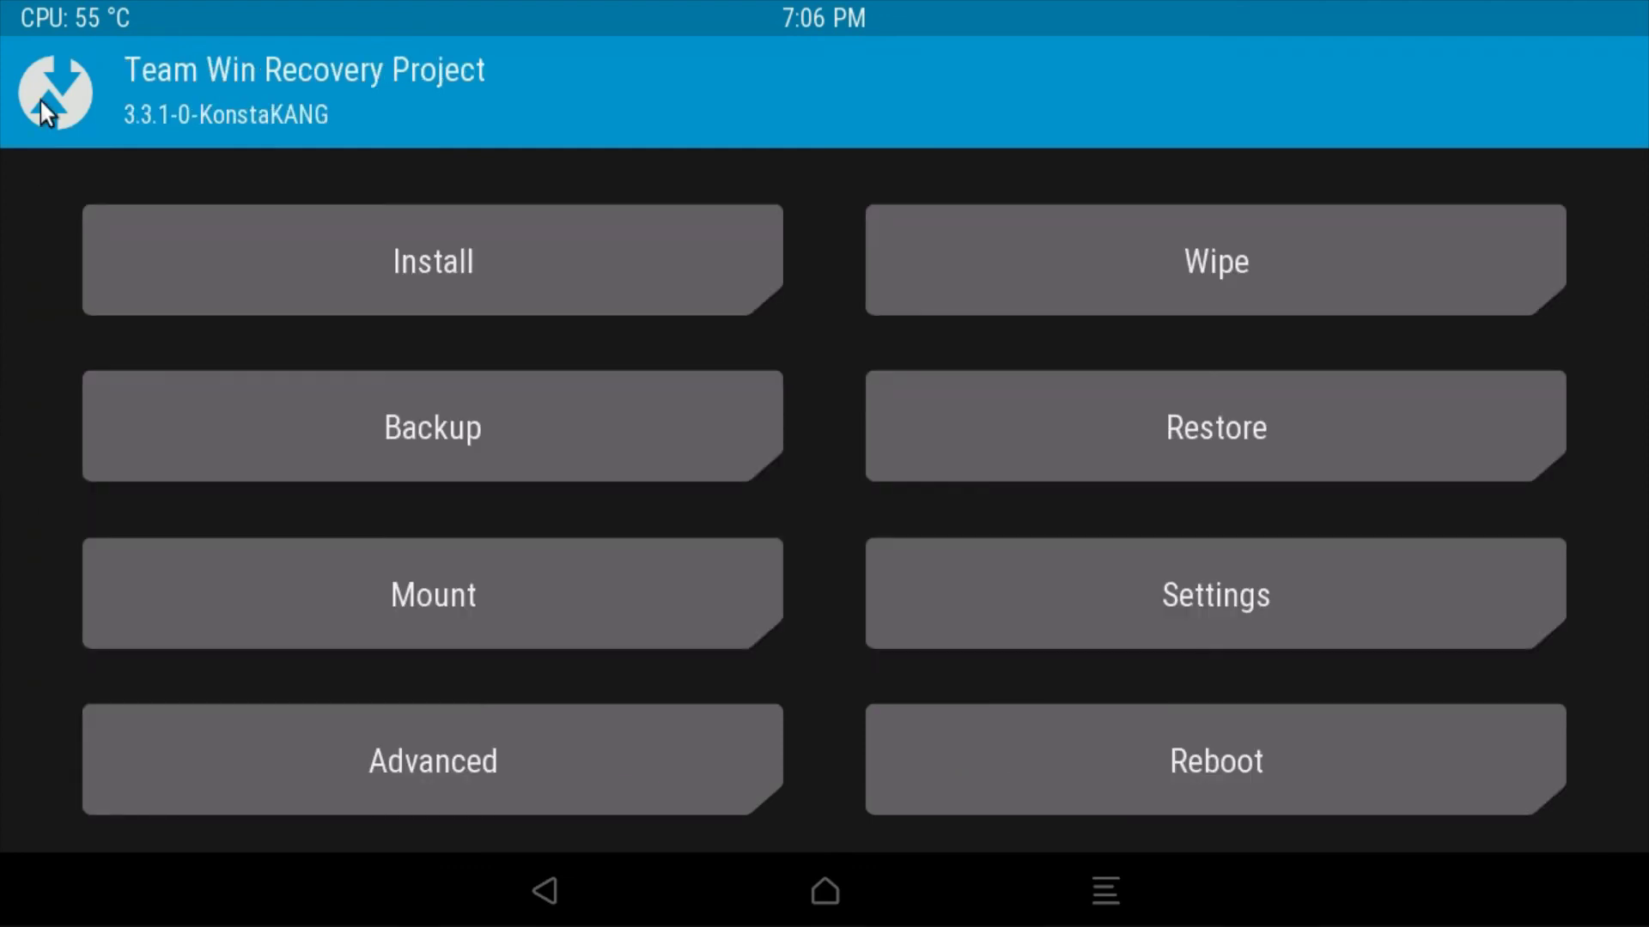
click(452, 610)
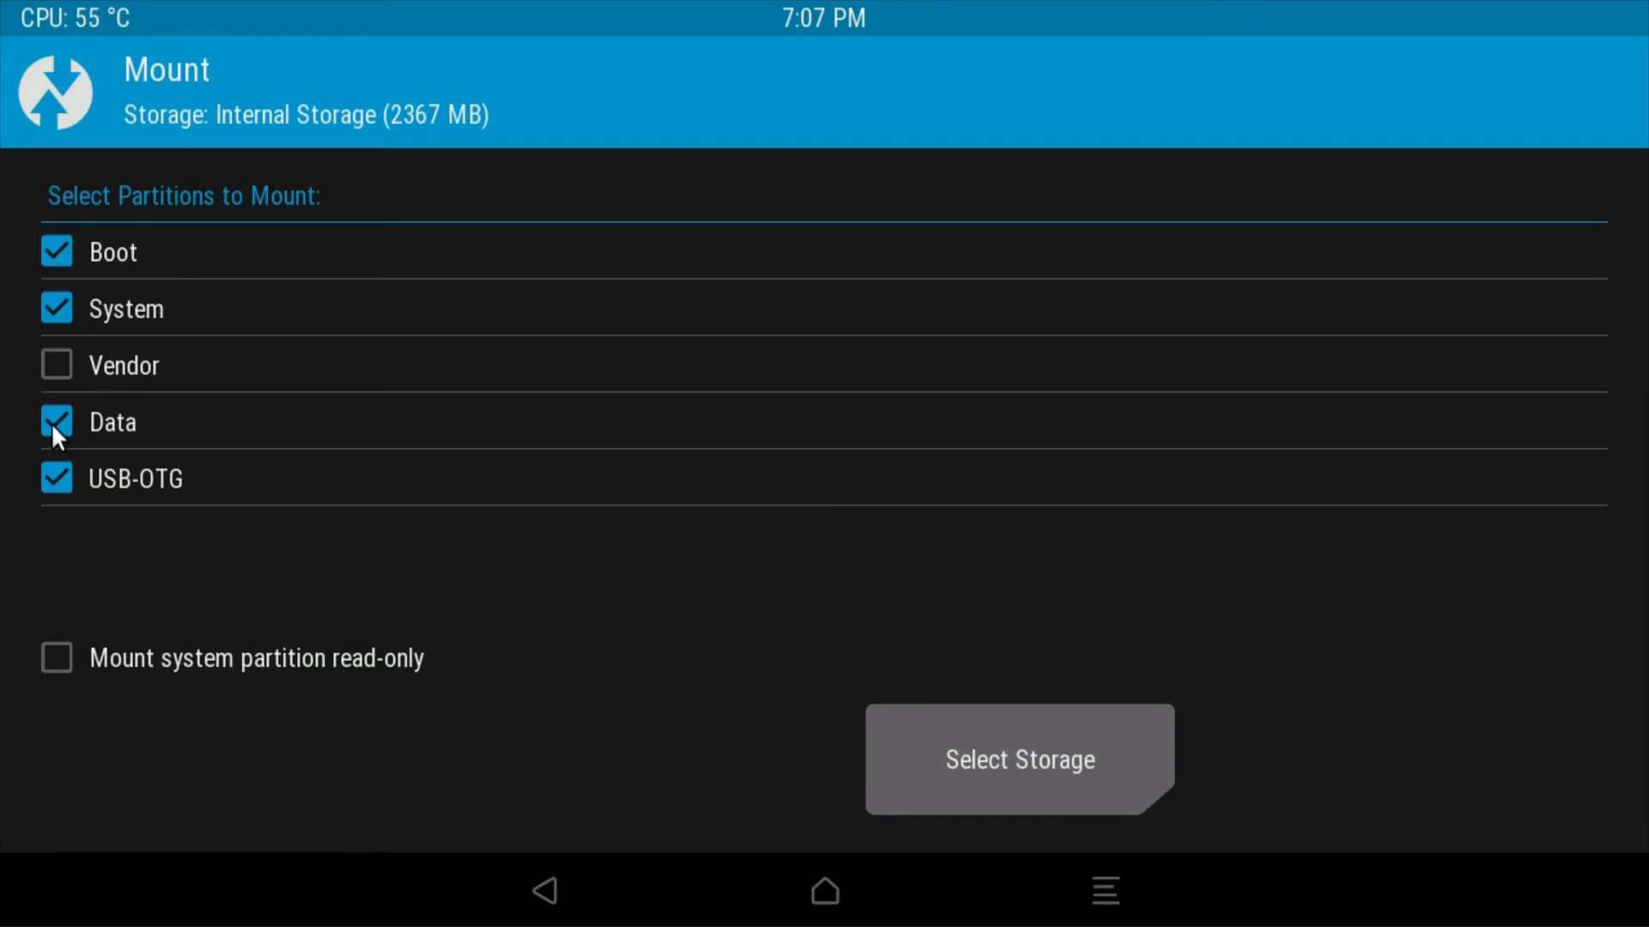
In TWRP's terminal, run 'rpi4-recovery.sh boot' to restore normal booting, then run 'reboot'.
click(545, 890)
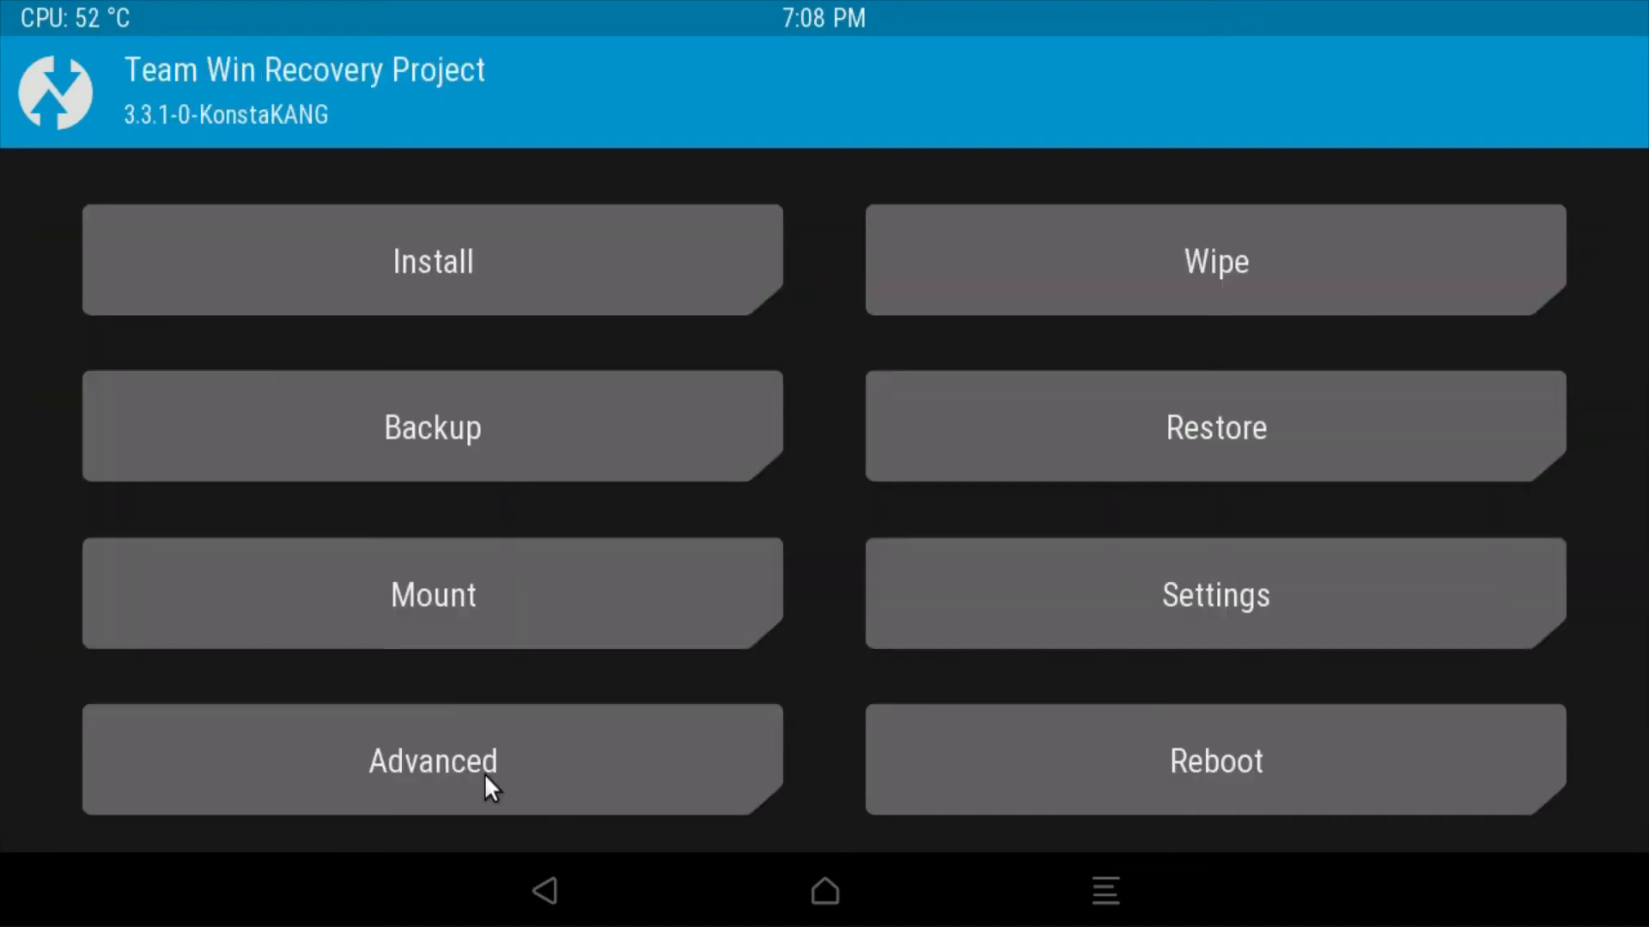
click(483, 773)
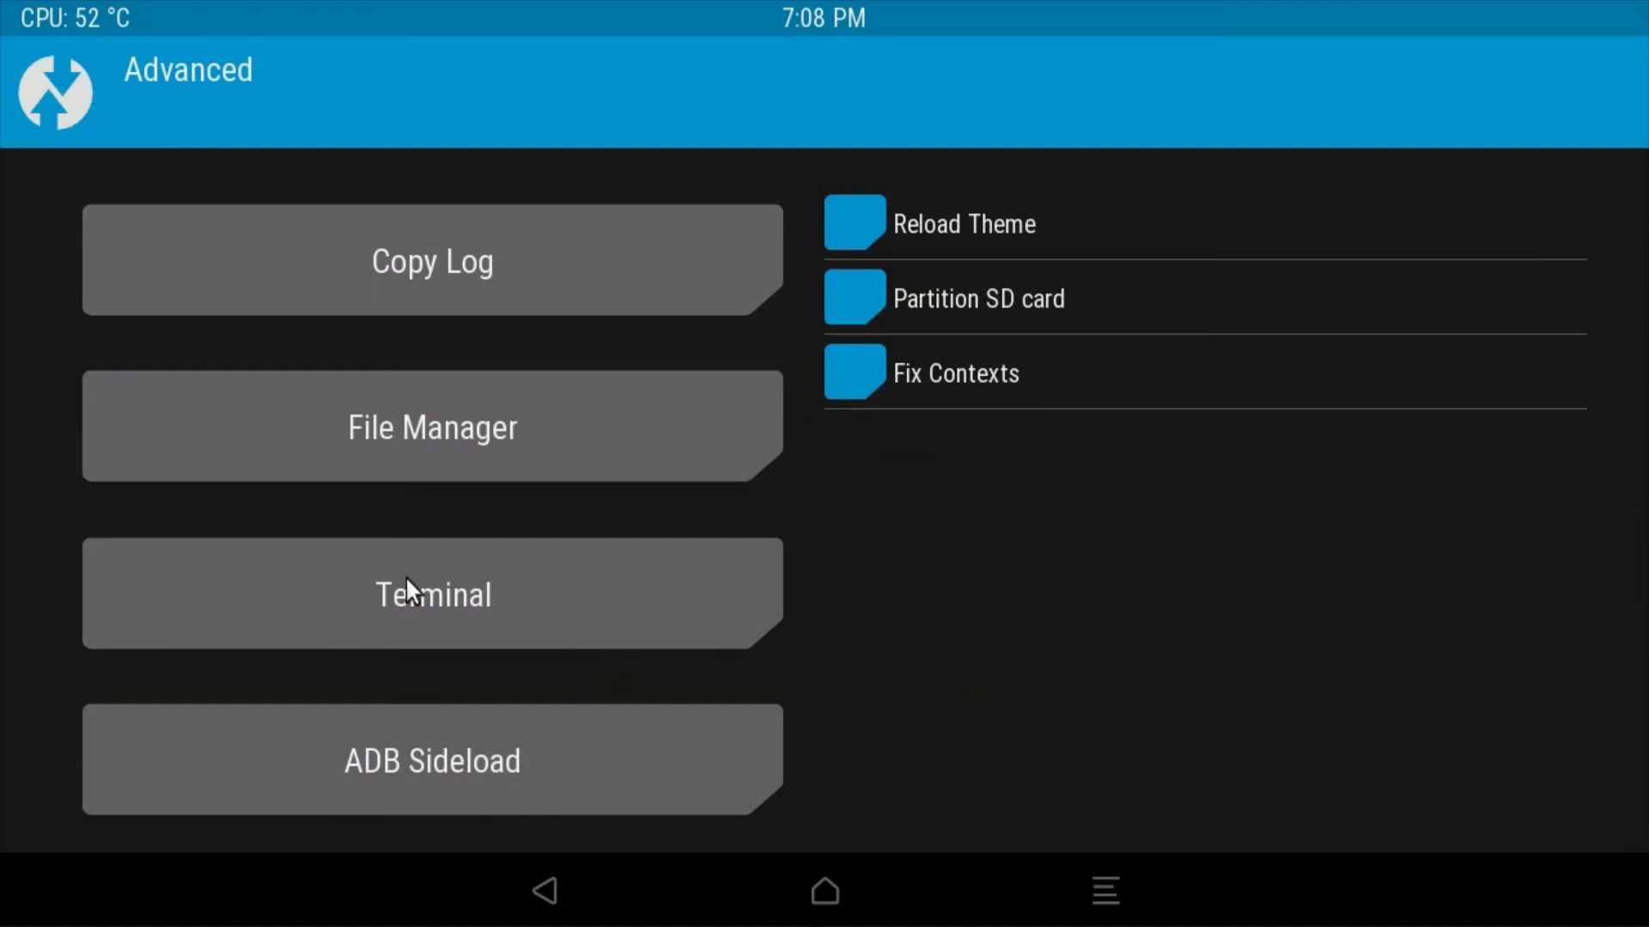
click(412, 580)
text(rpi)
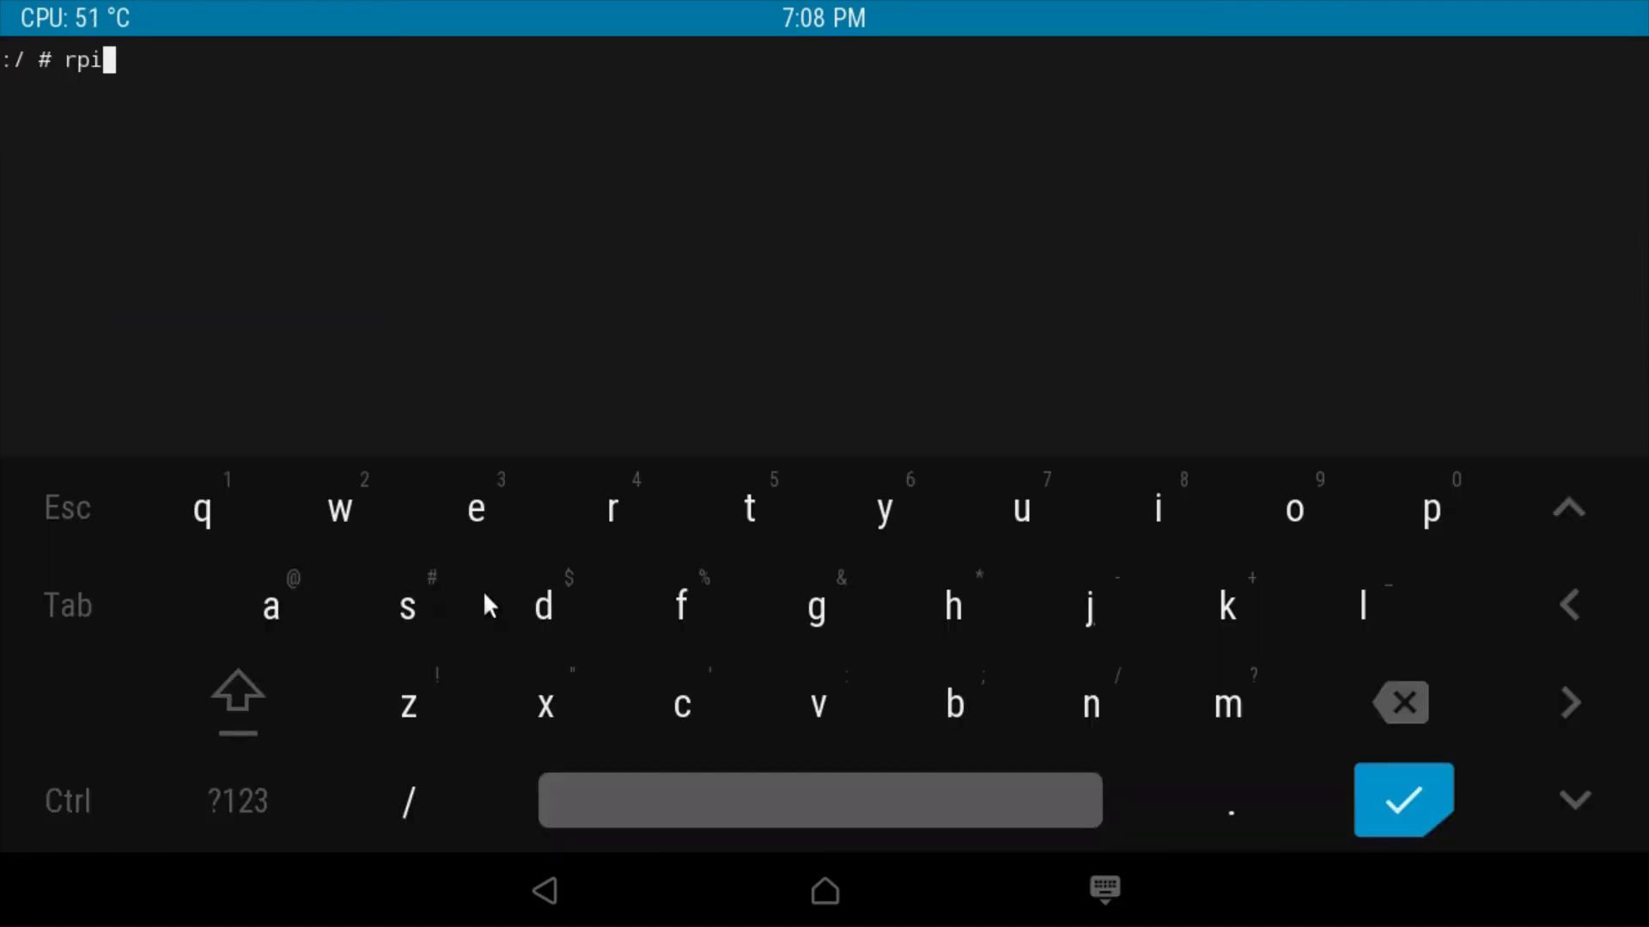
text(4-recov)
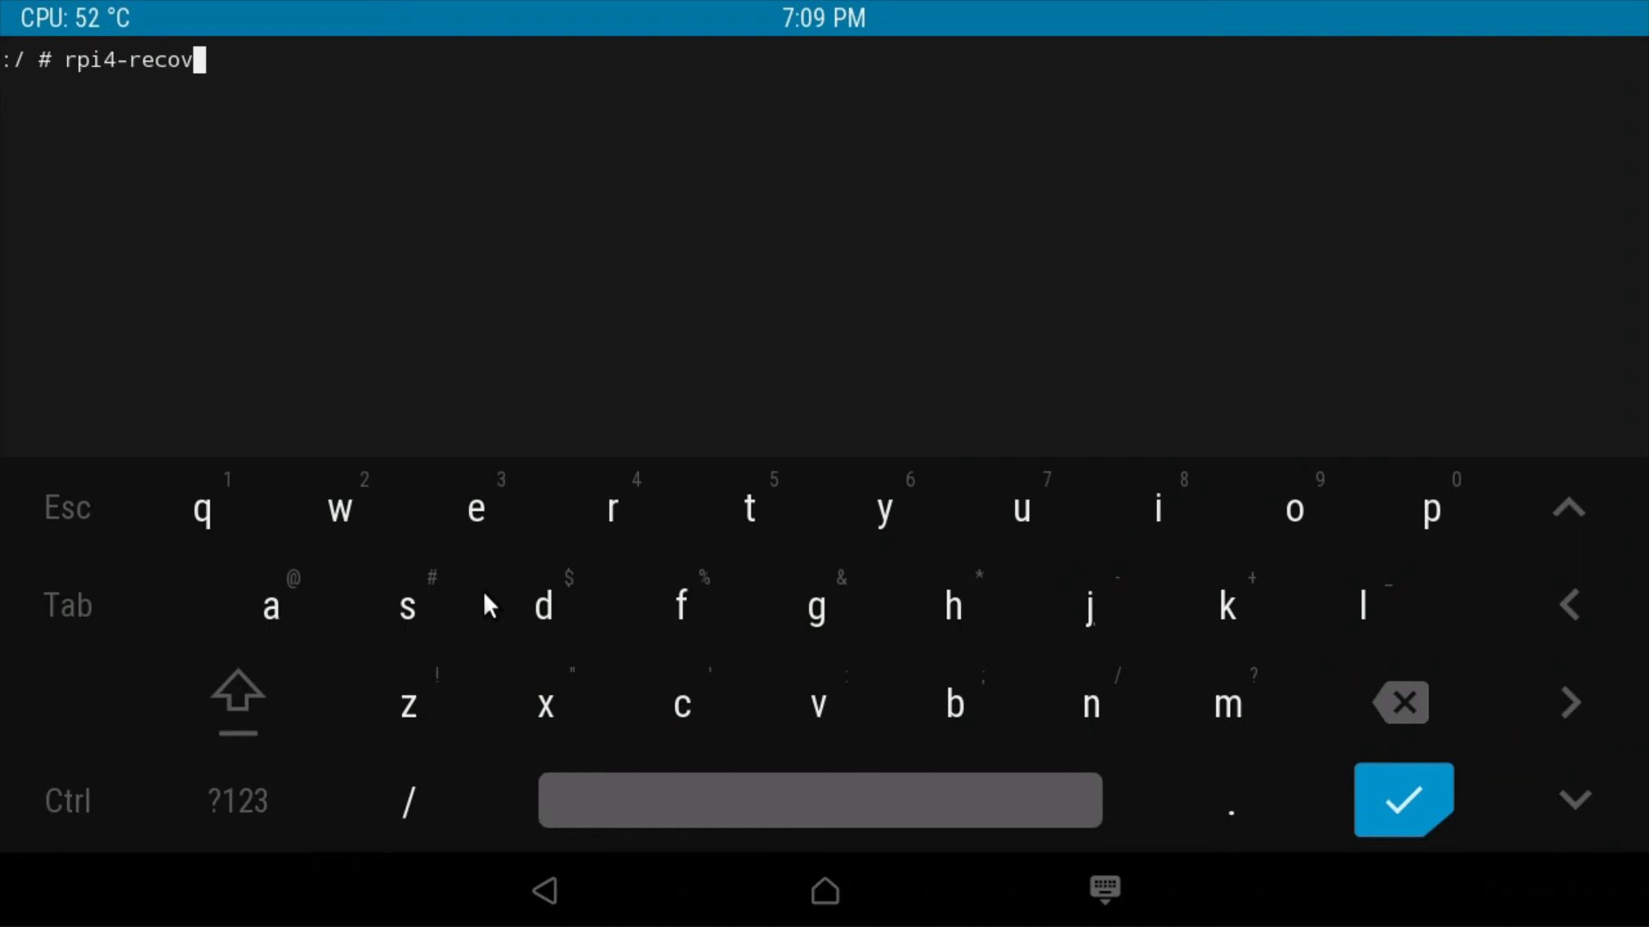
text(ery.sh)
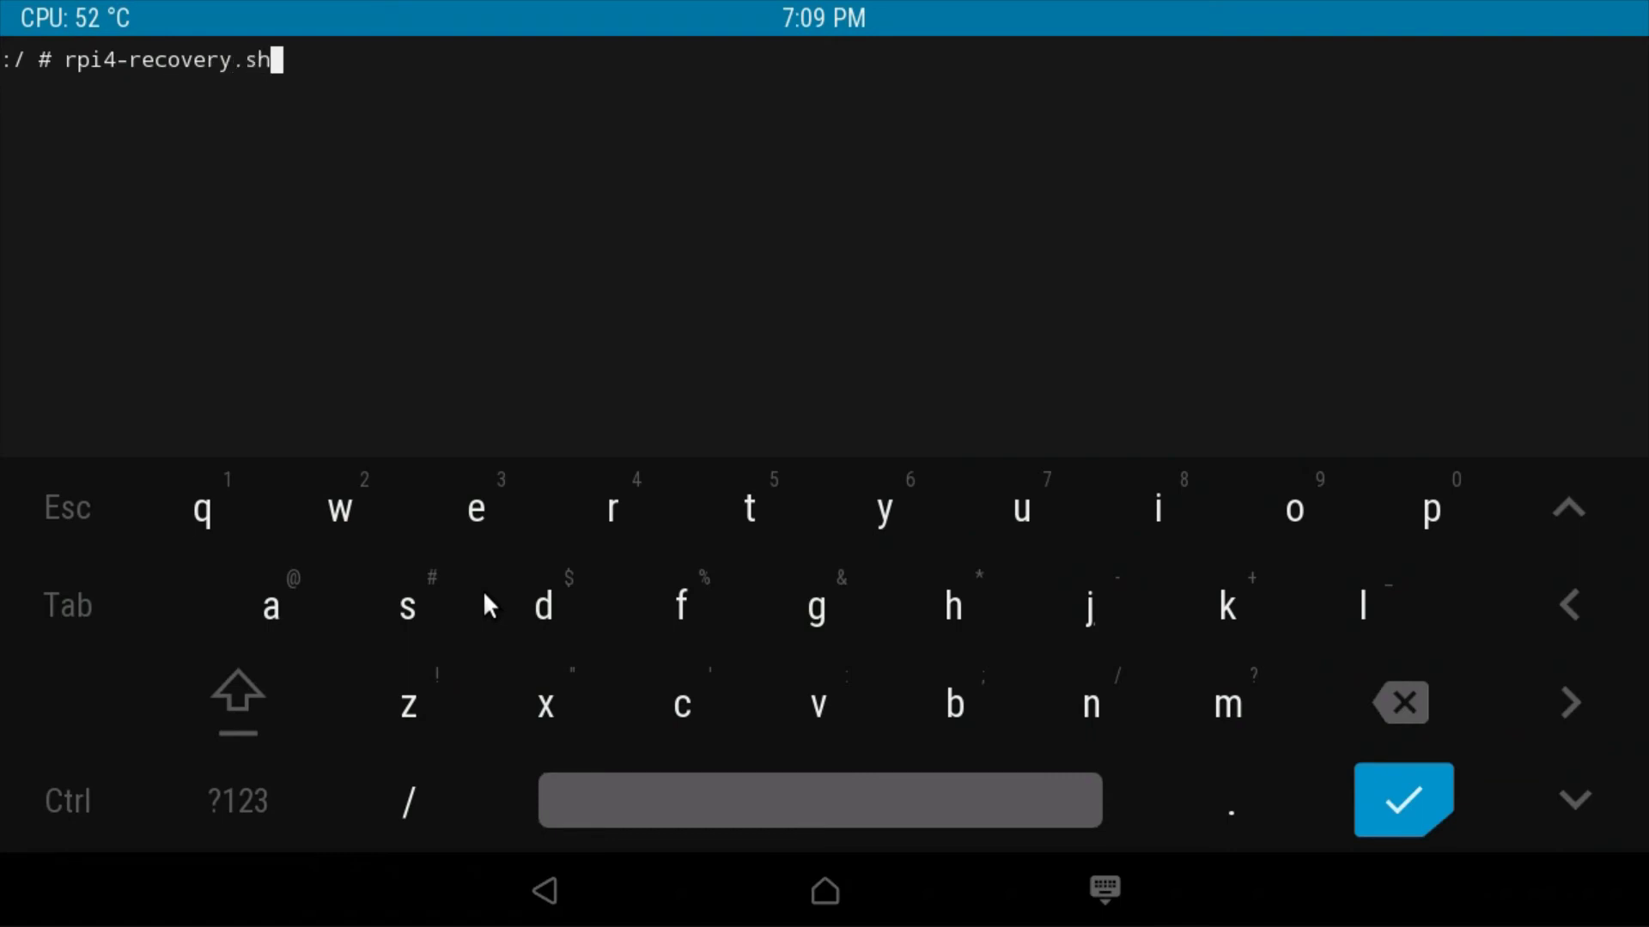
text( boot)
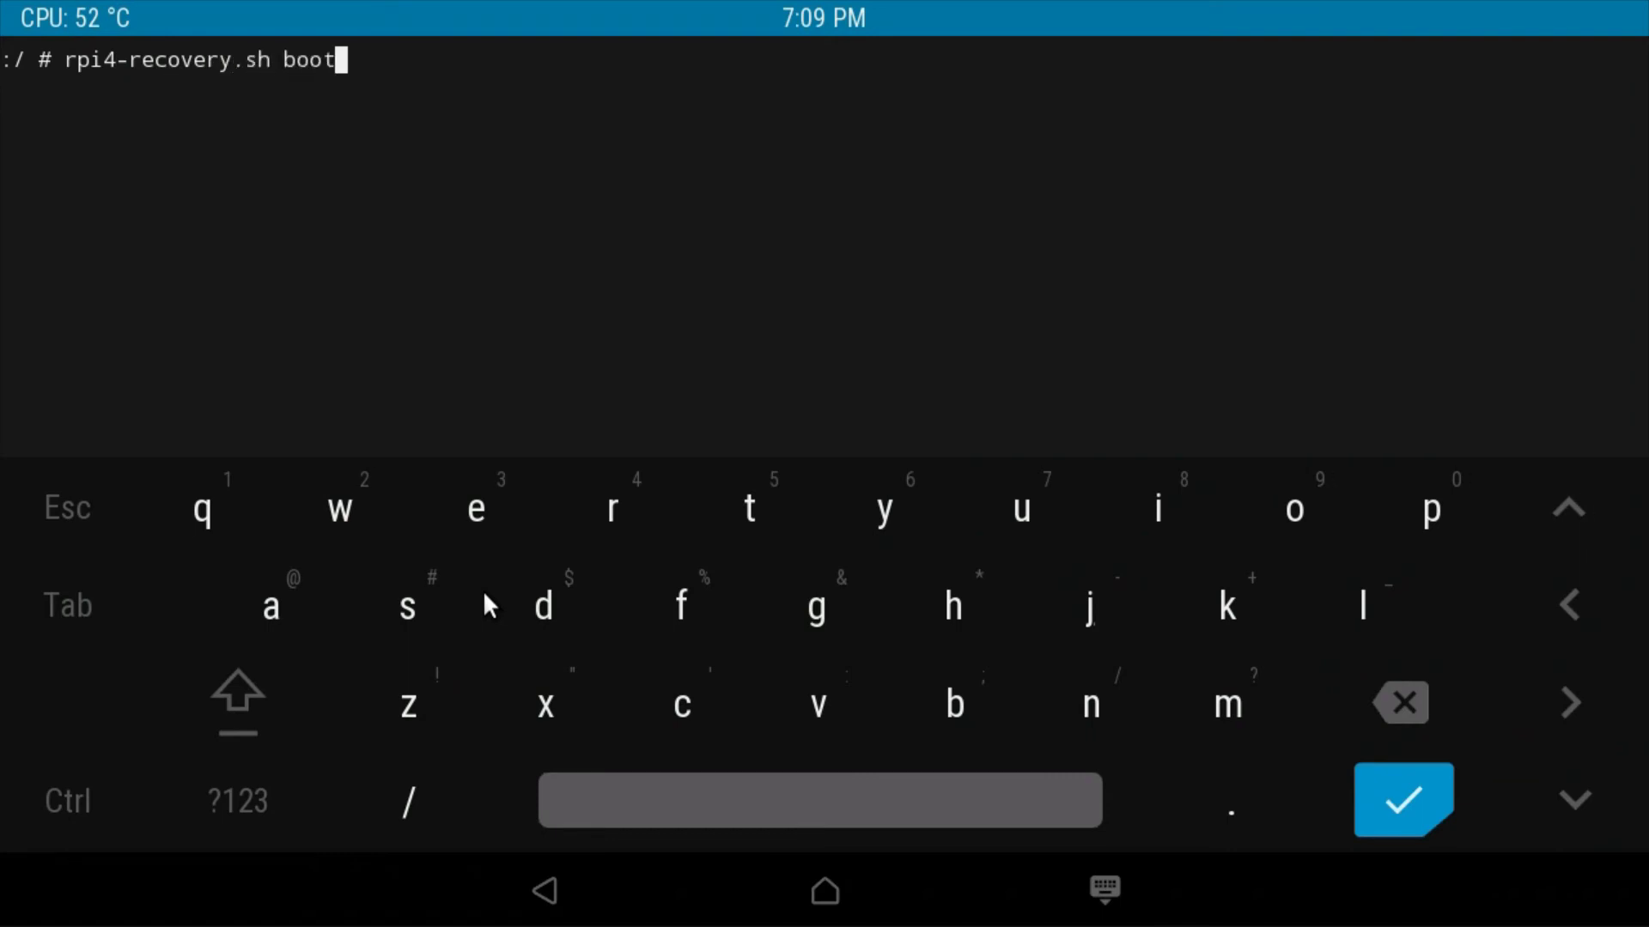
key(Return)
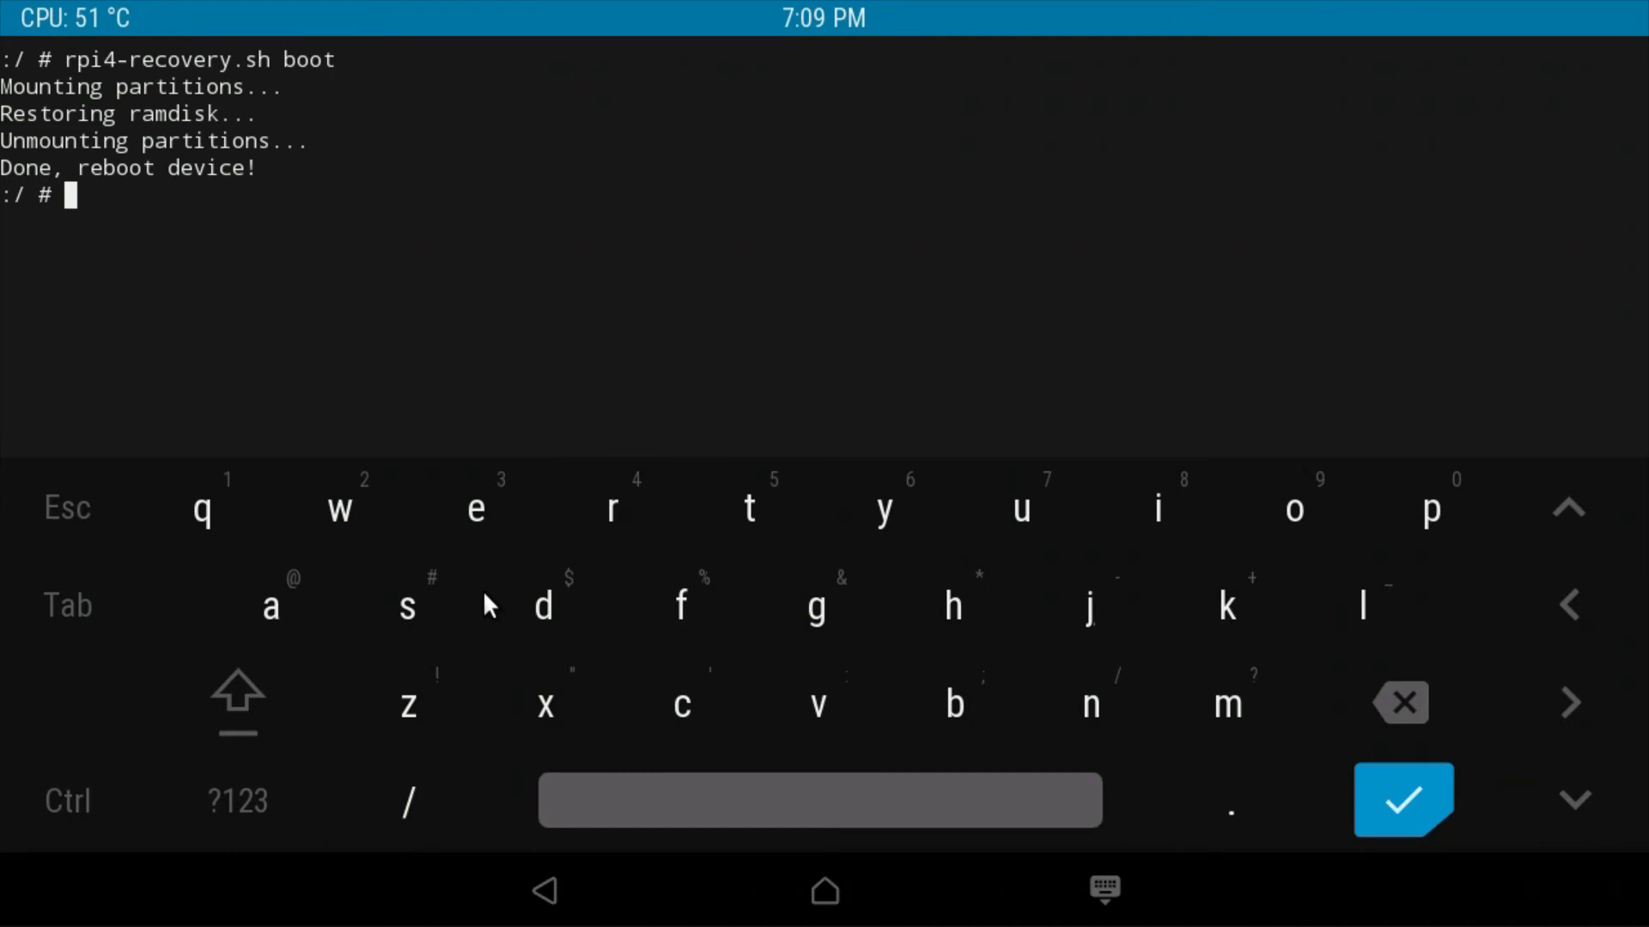
text(reboot)
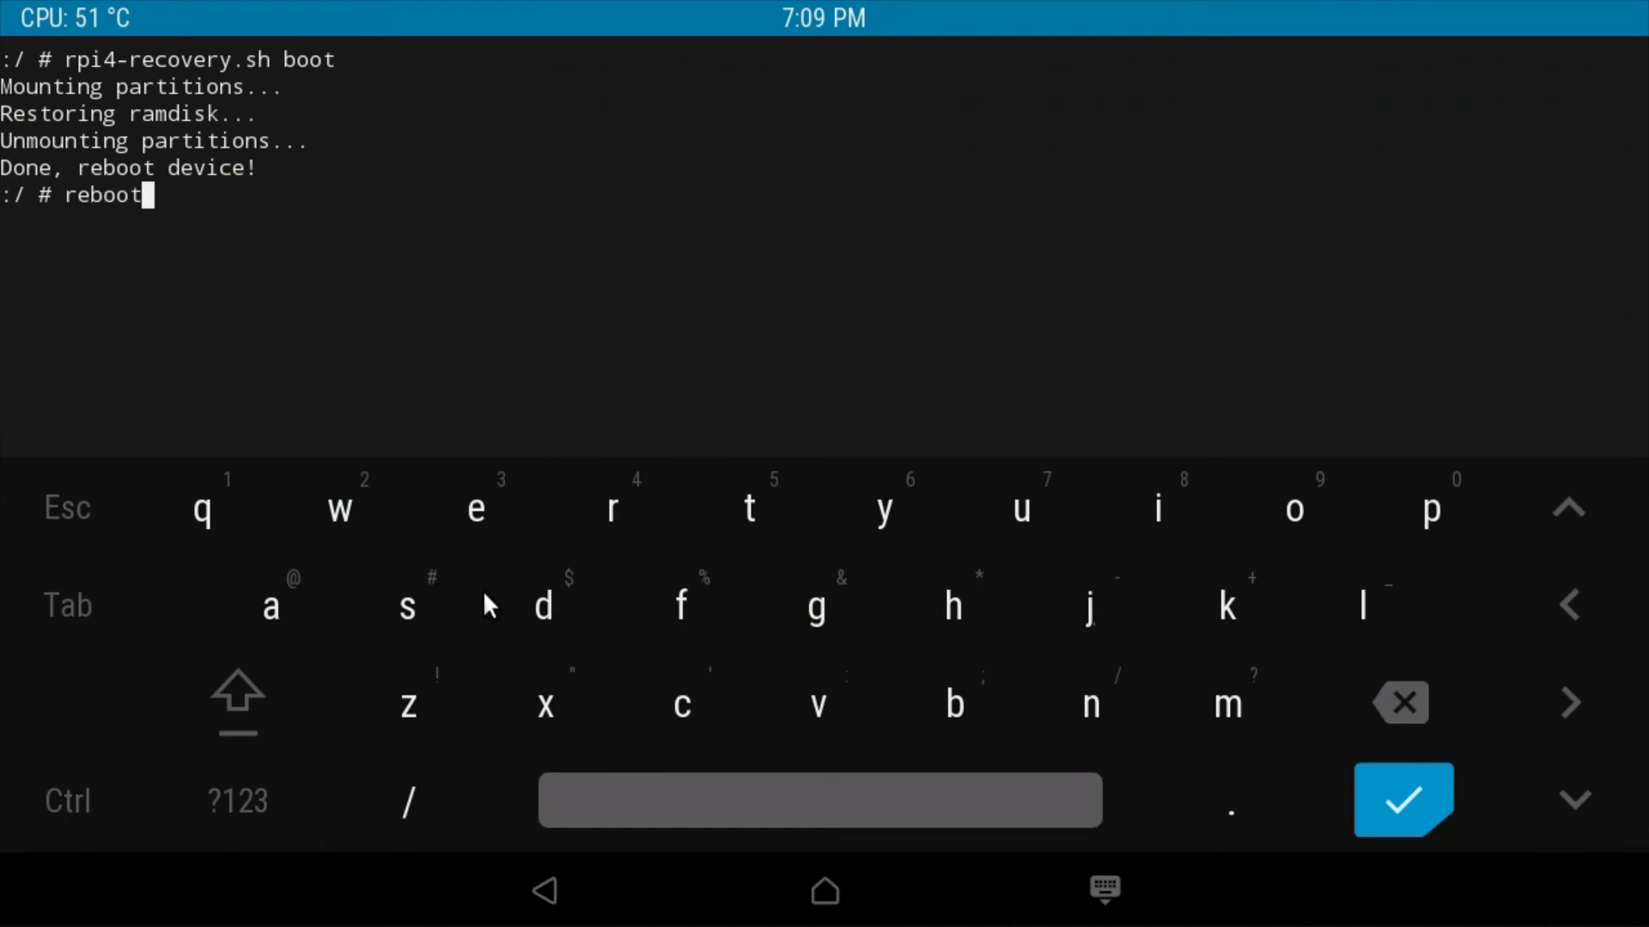
key(Return)
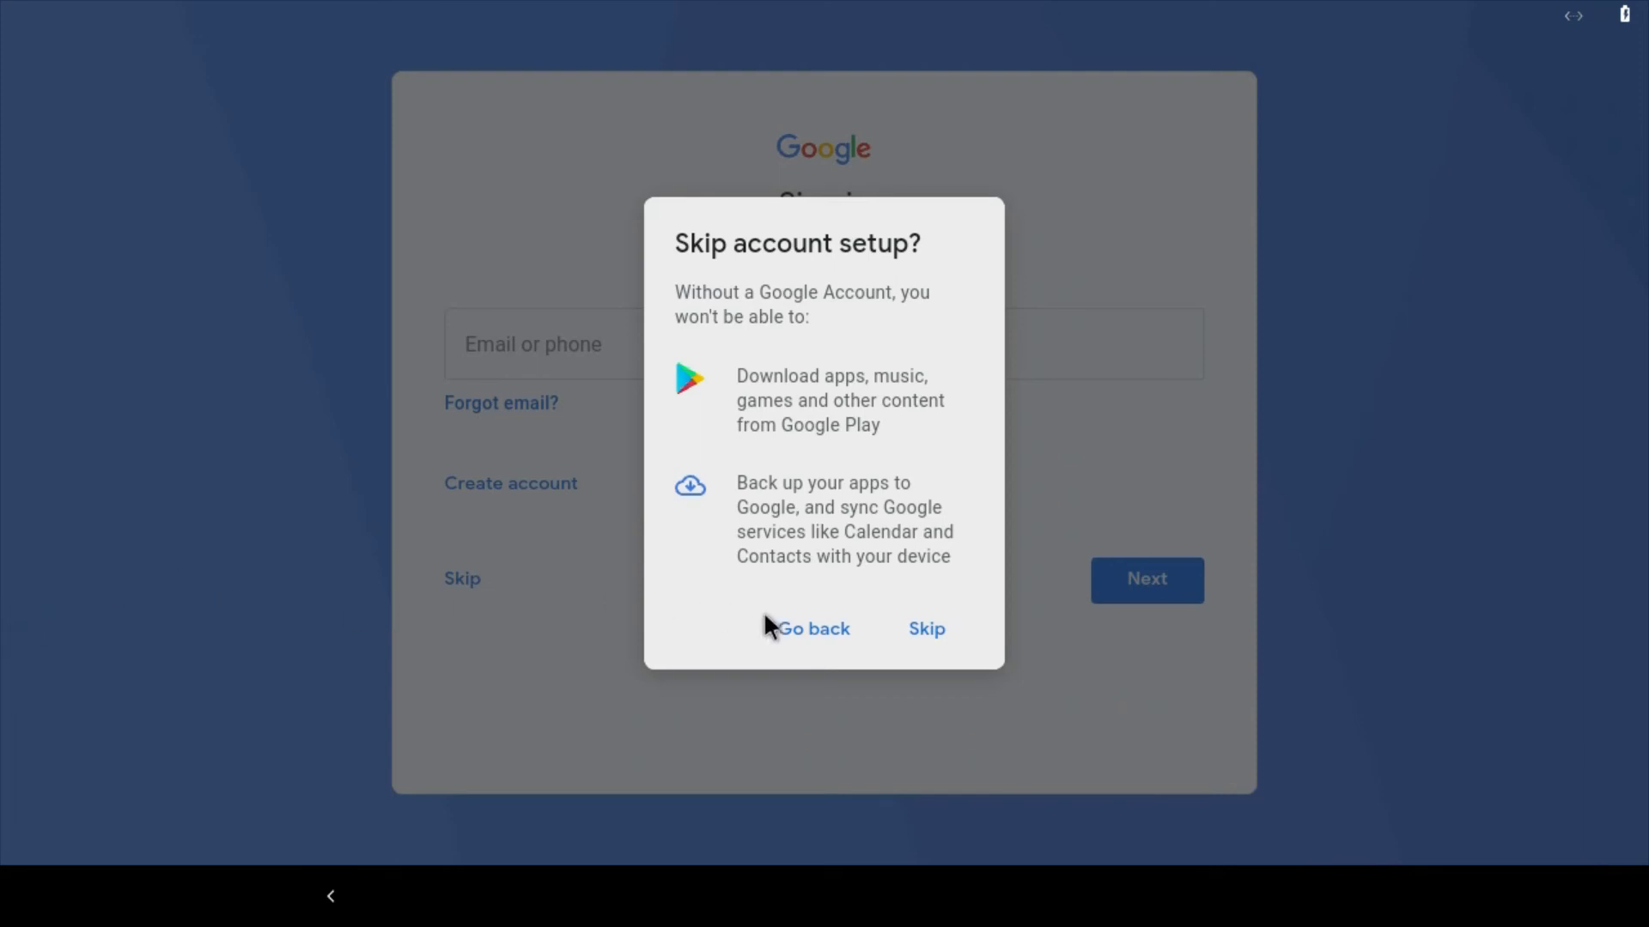
Skip Google account sign-in, expand the Google services terms, and accept them to finish setup.
click(925, 637)
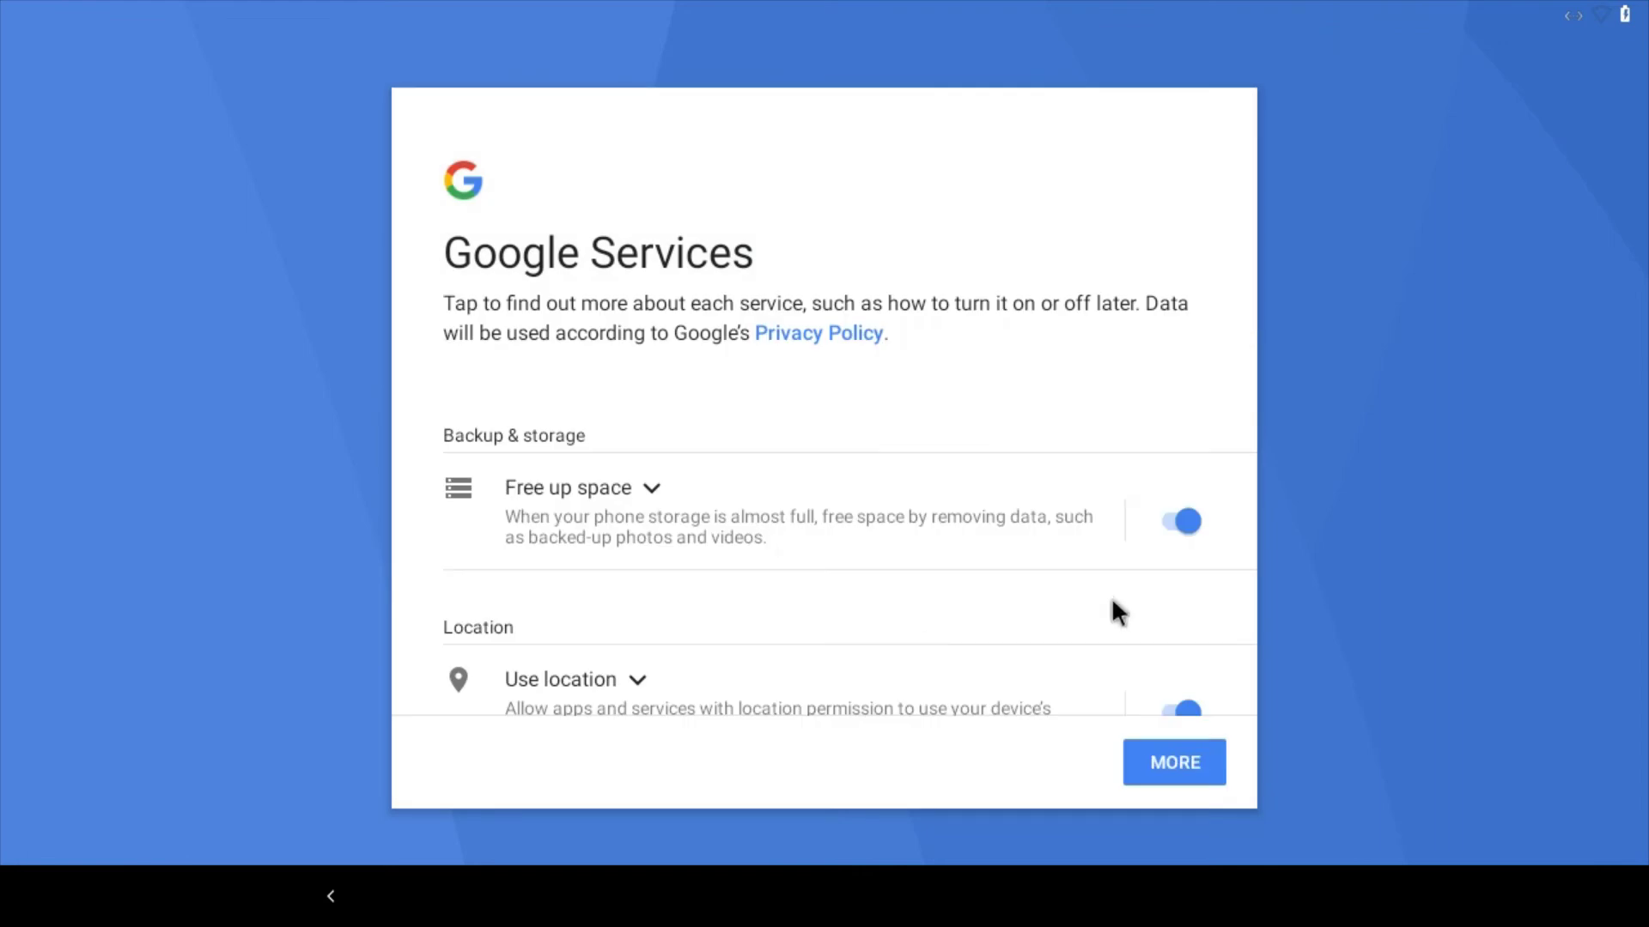
click(1173, 769)
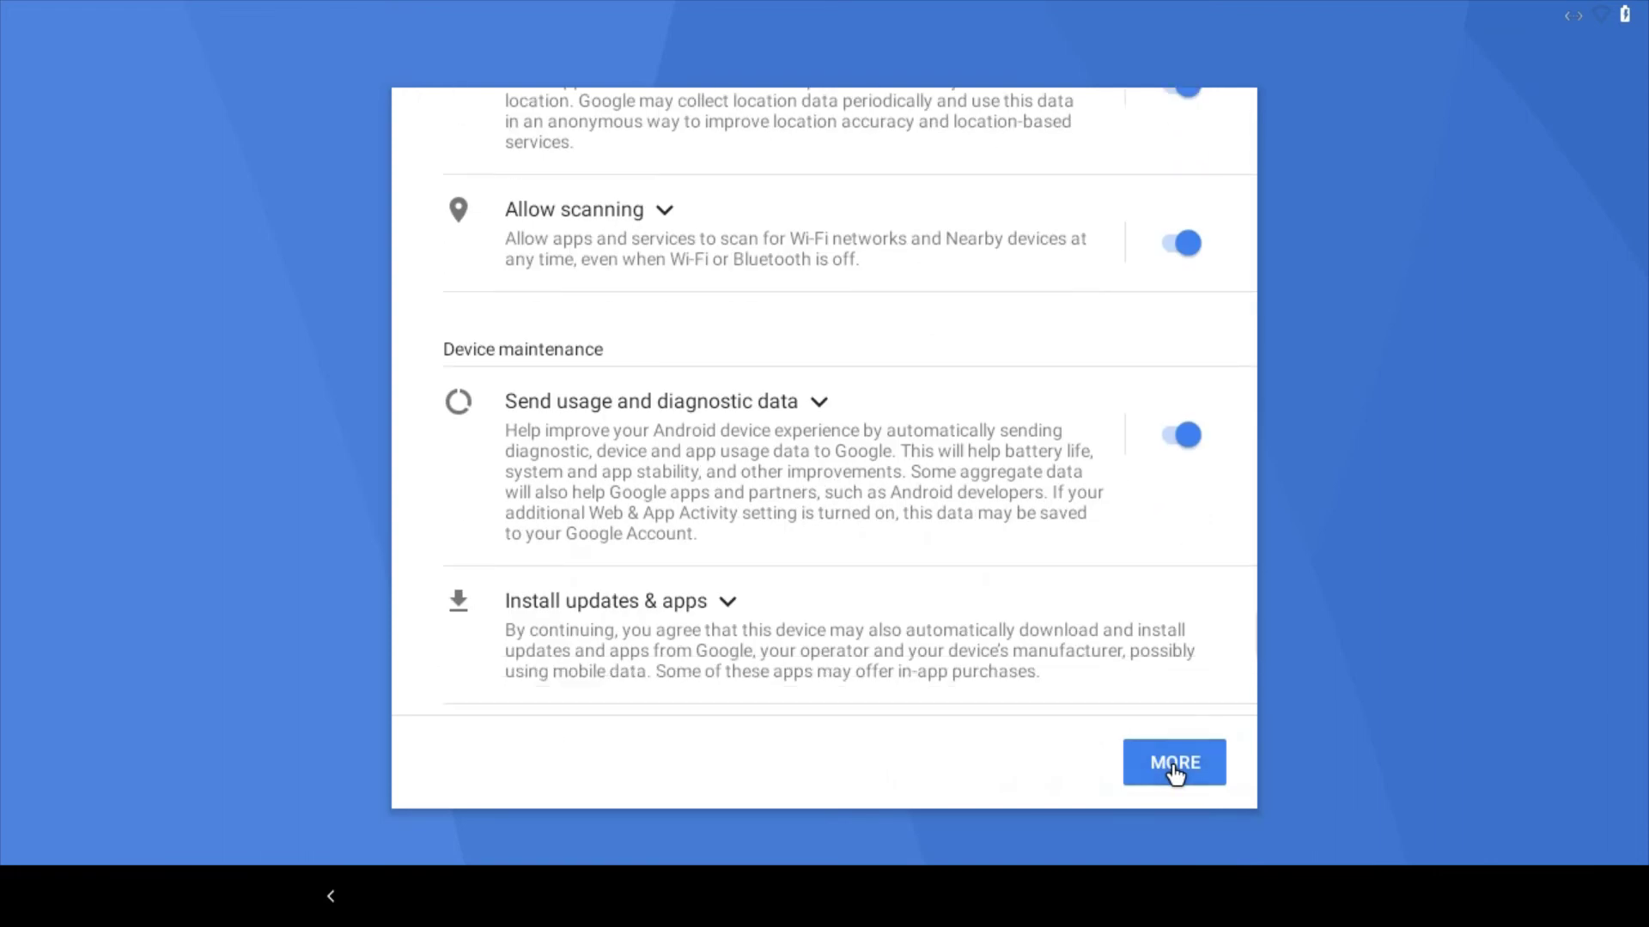
click(1174, 764)
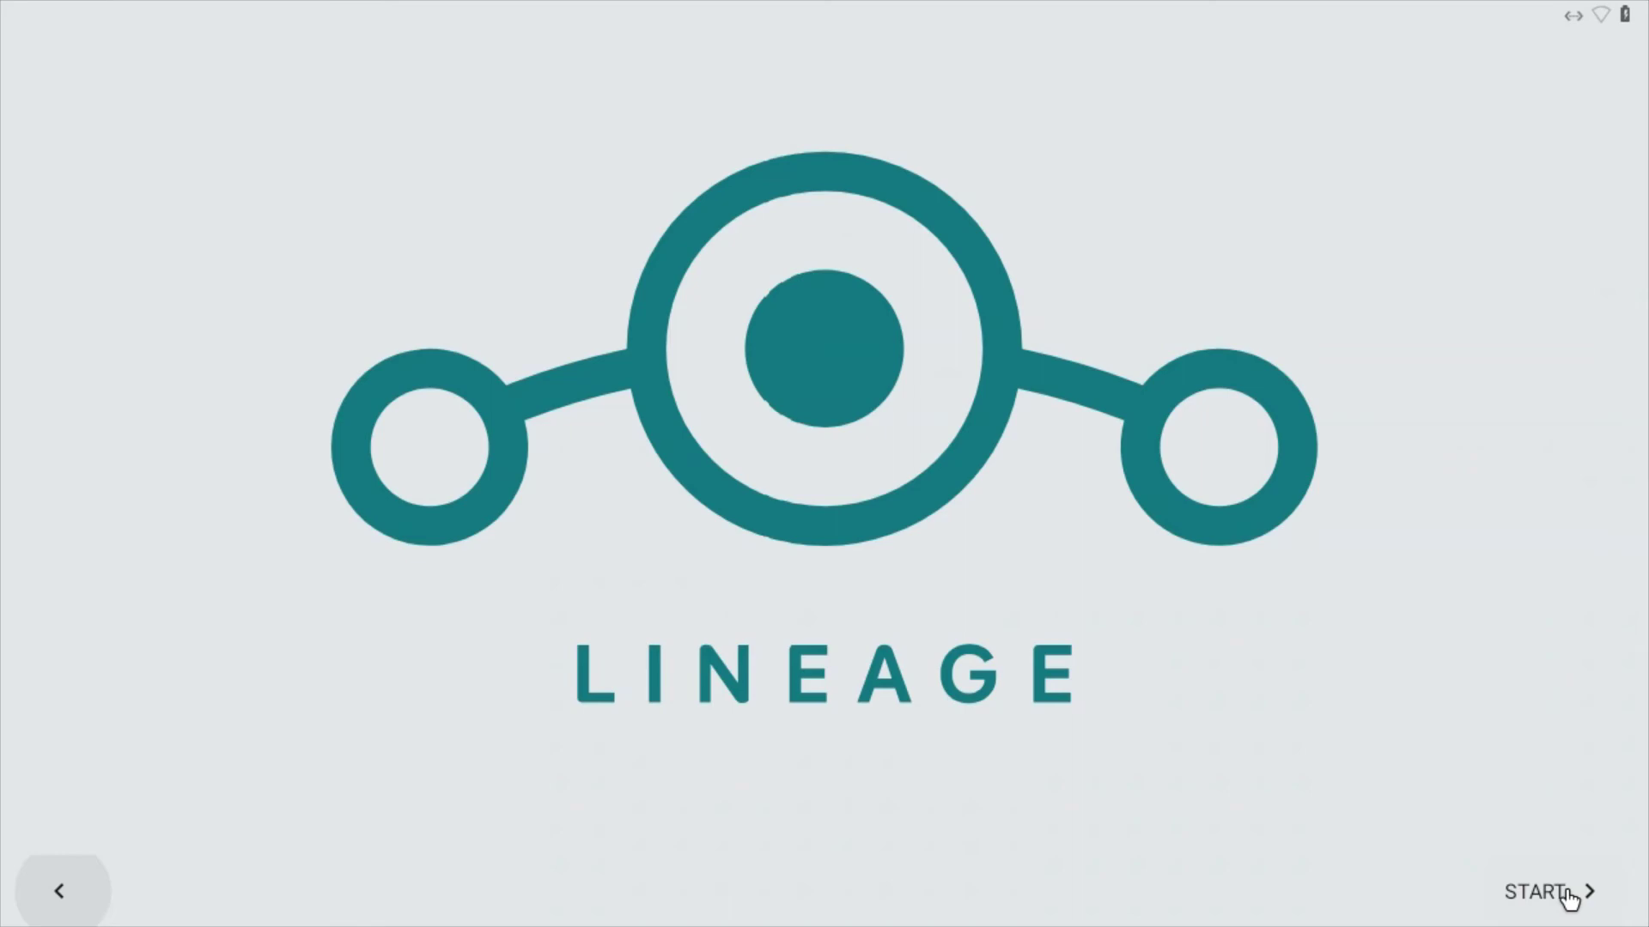
click(1537, 892)
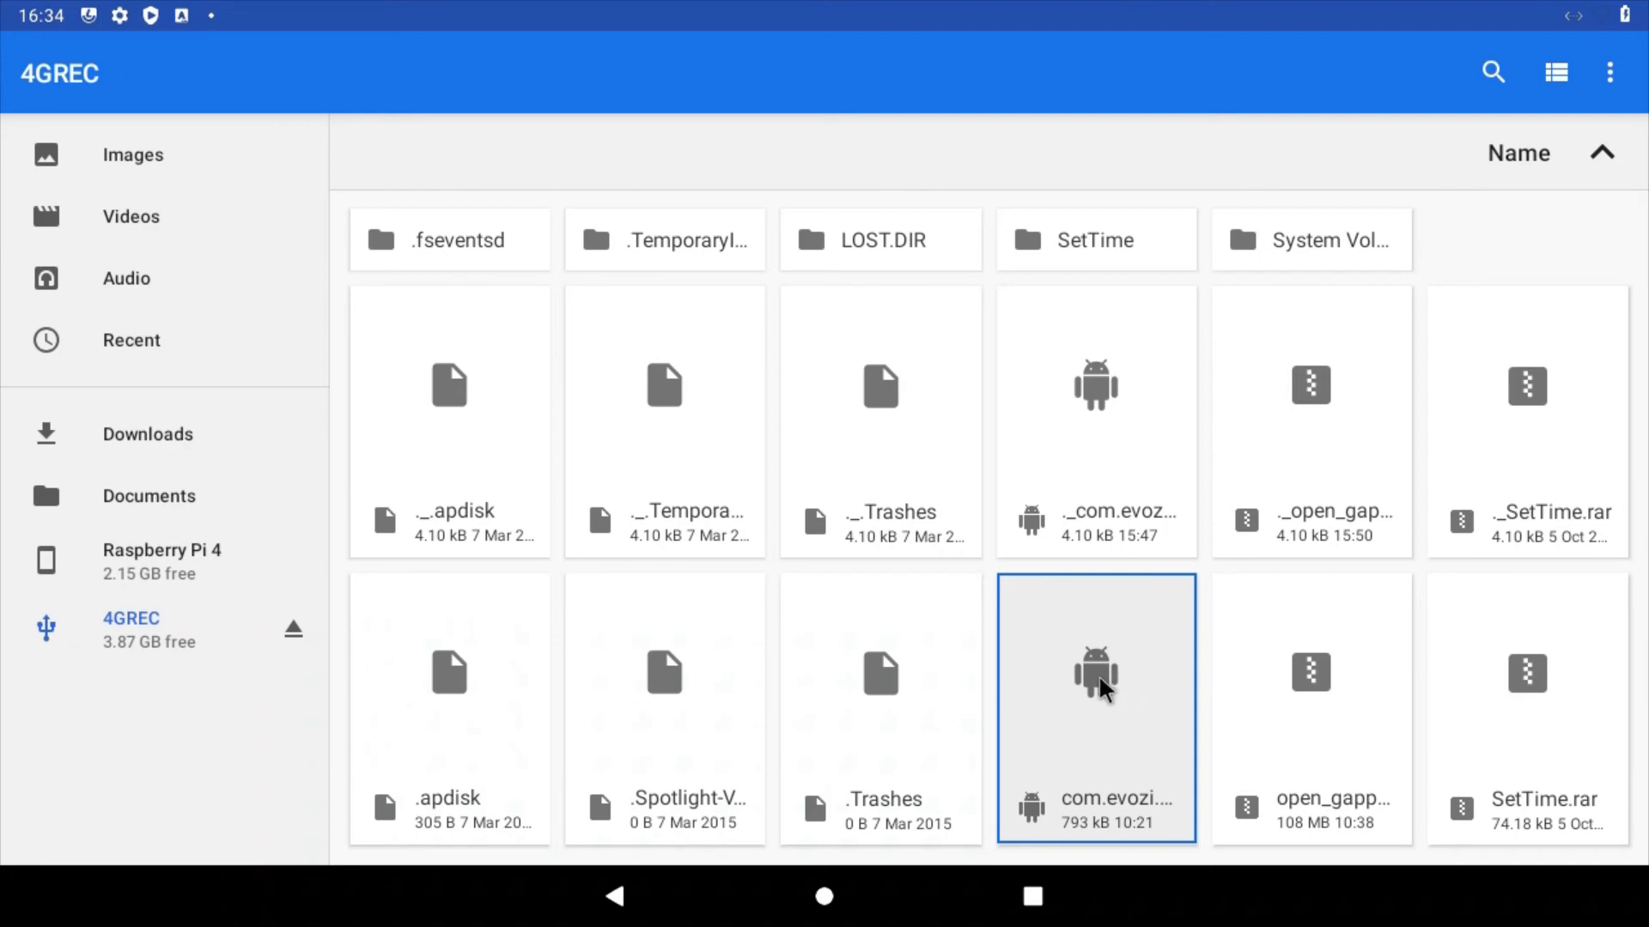
Install and open the com.evozi Device ID APK, then copy the Google Service Framework ID.
click(1095, 672)
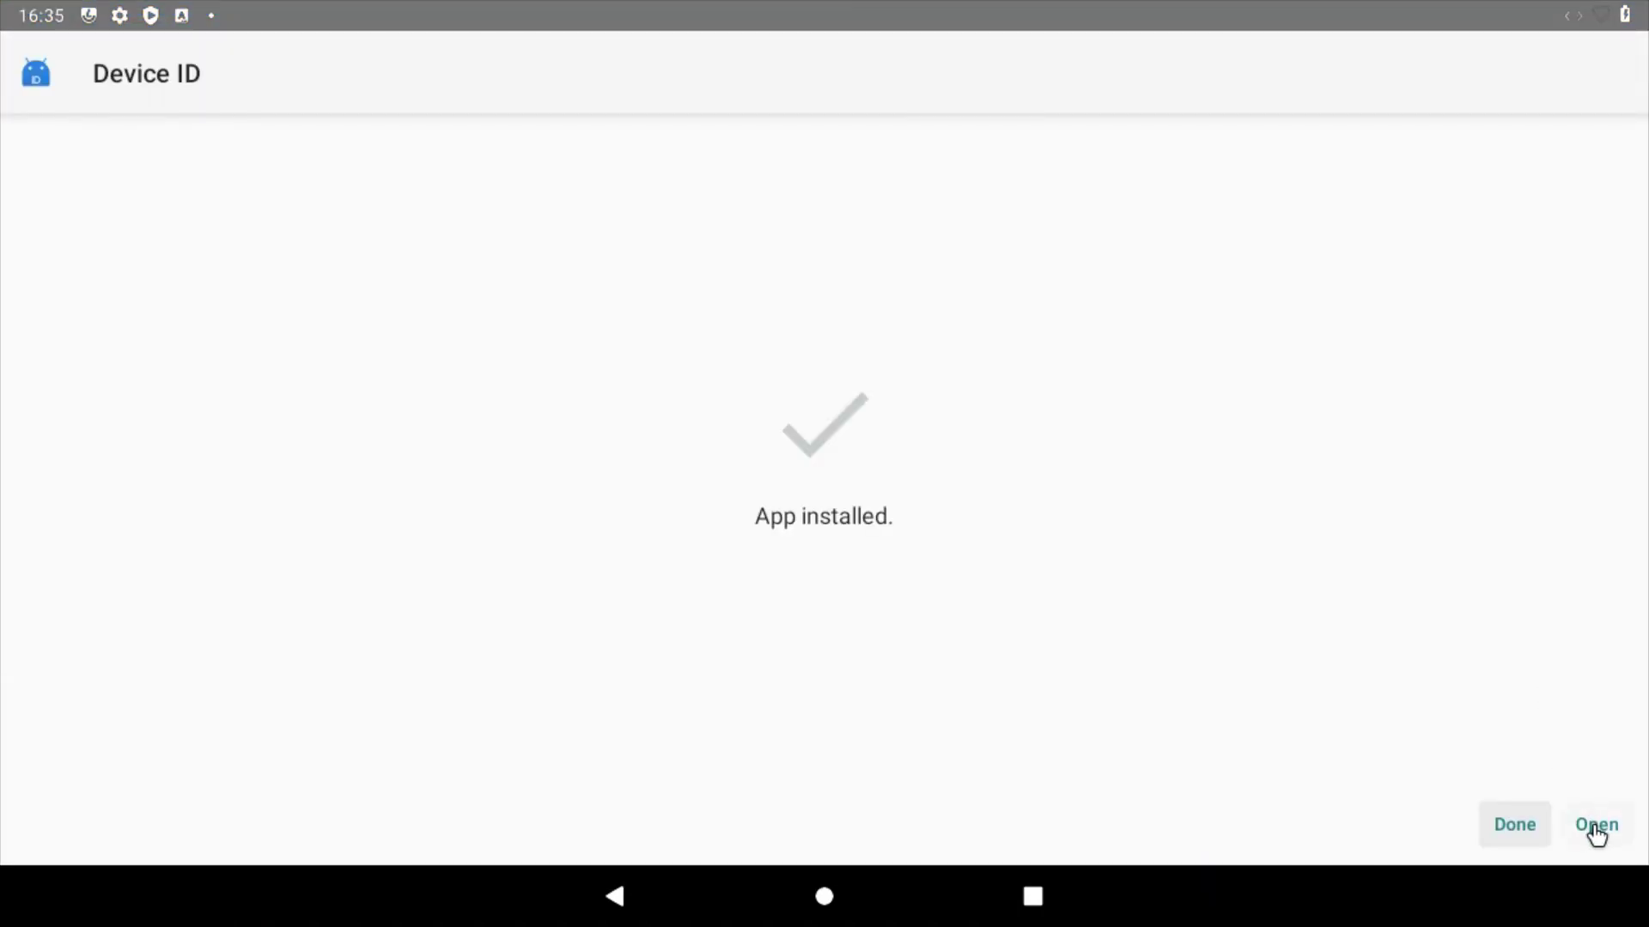
click(1597, 826)
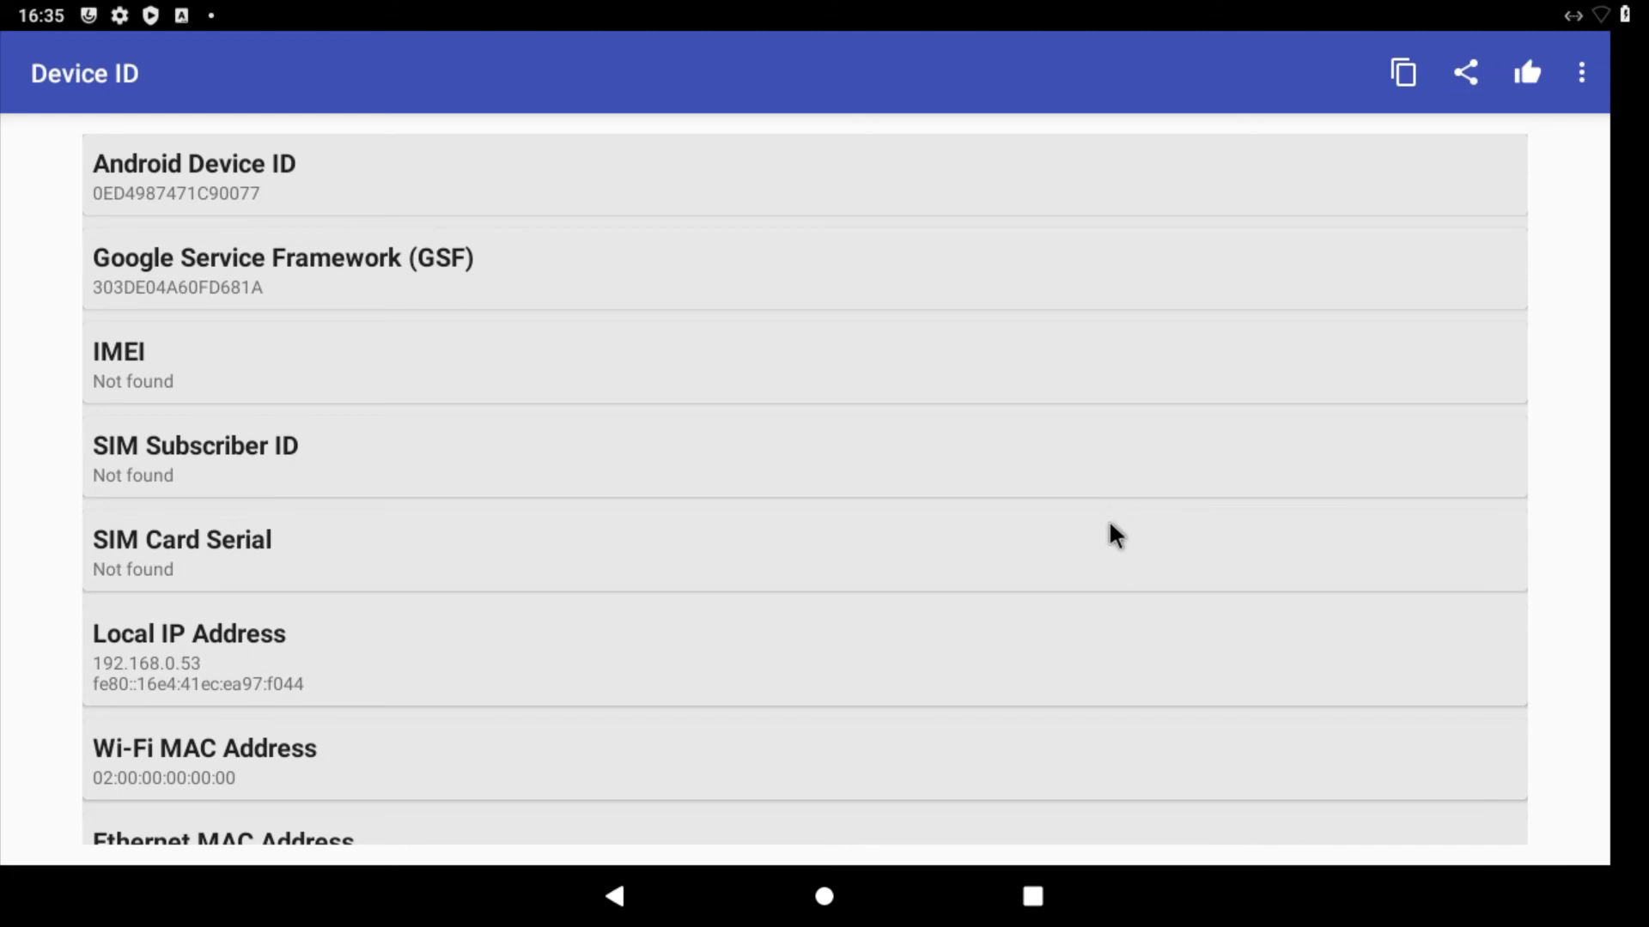
click(574, 275)
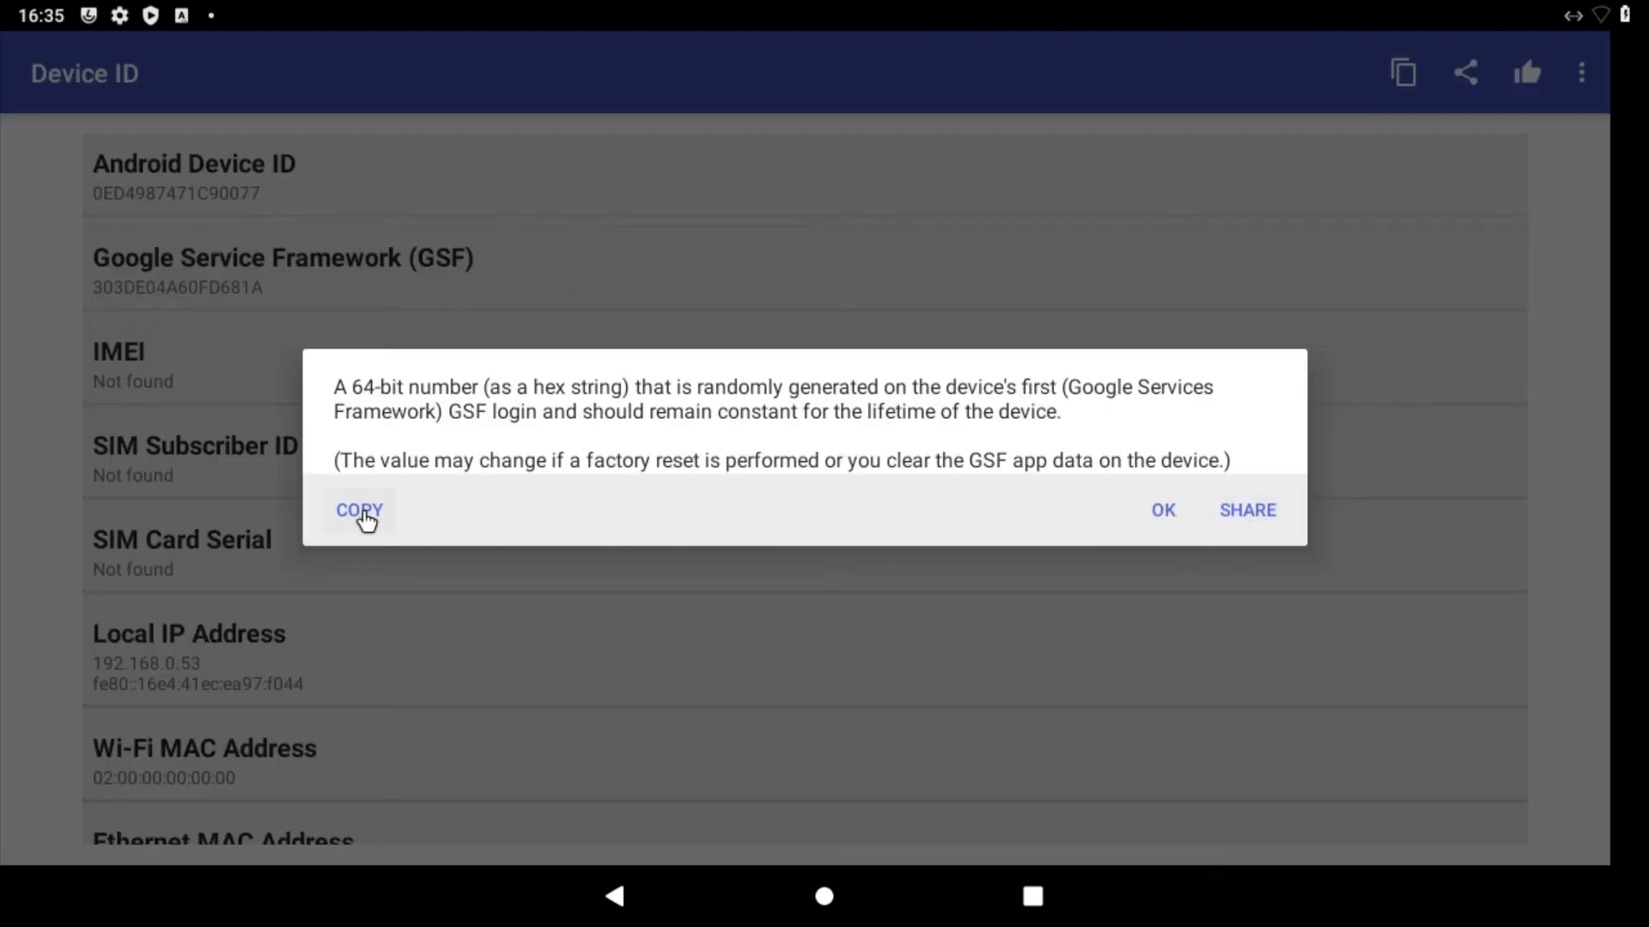
click(361, 512)
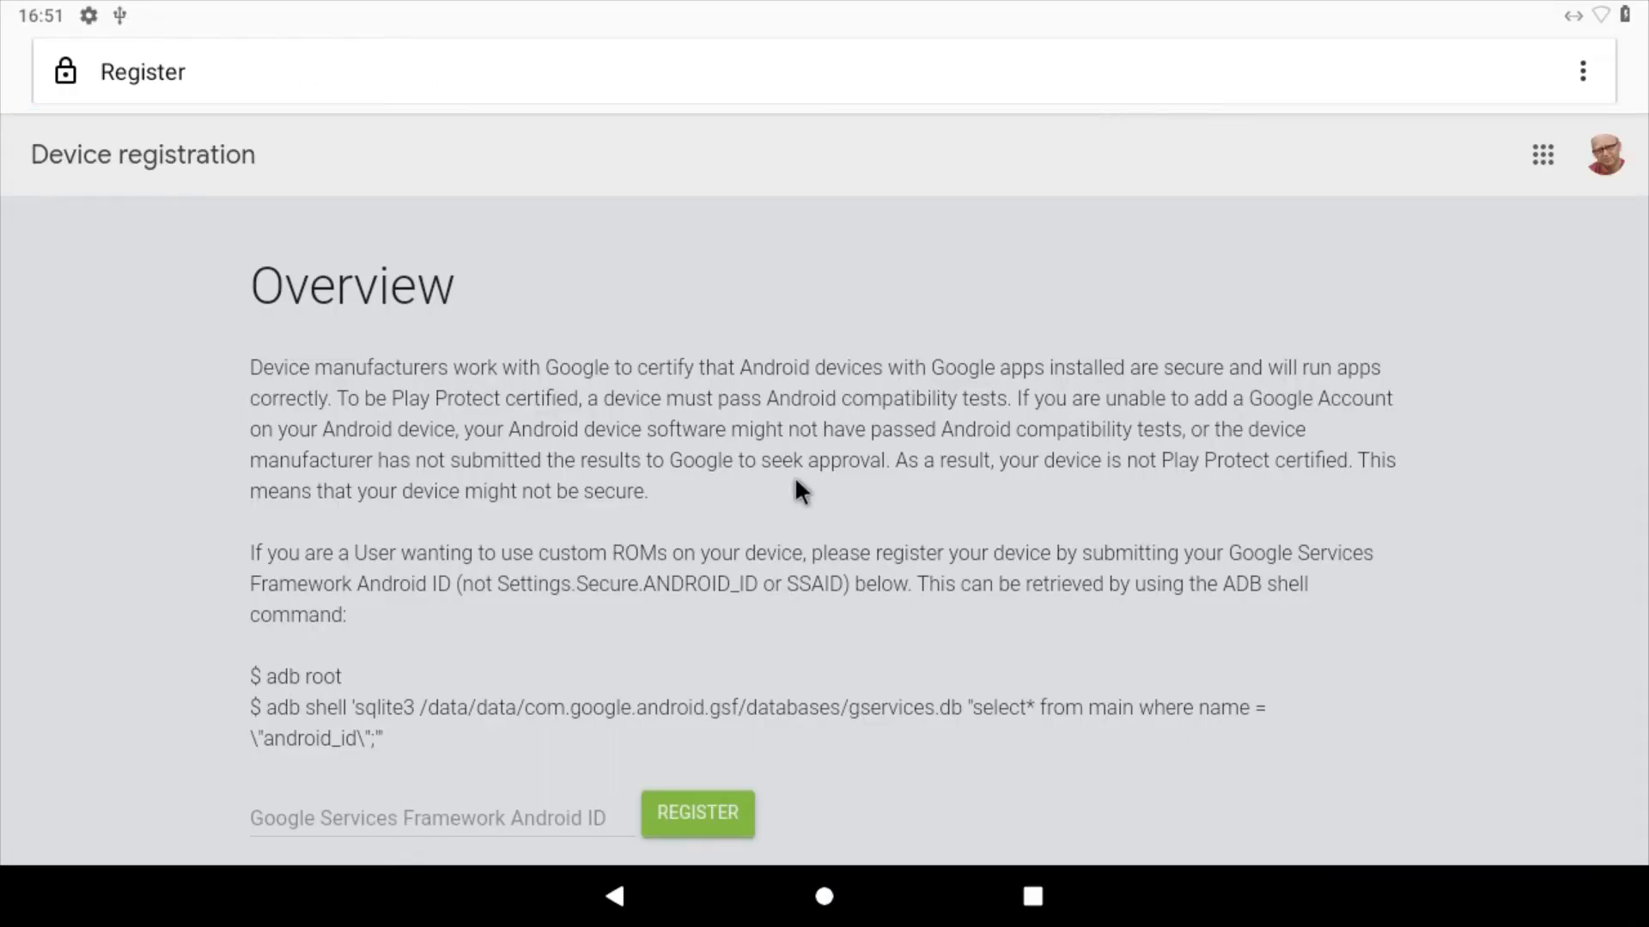
Paste the GSF ID into the Android ID field, register it, and bring up the restart option.
scroll(788, 472, down, 1)
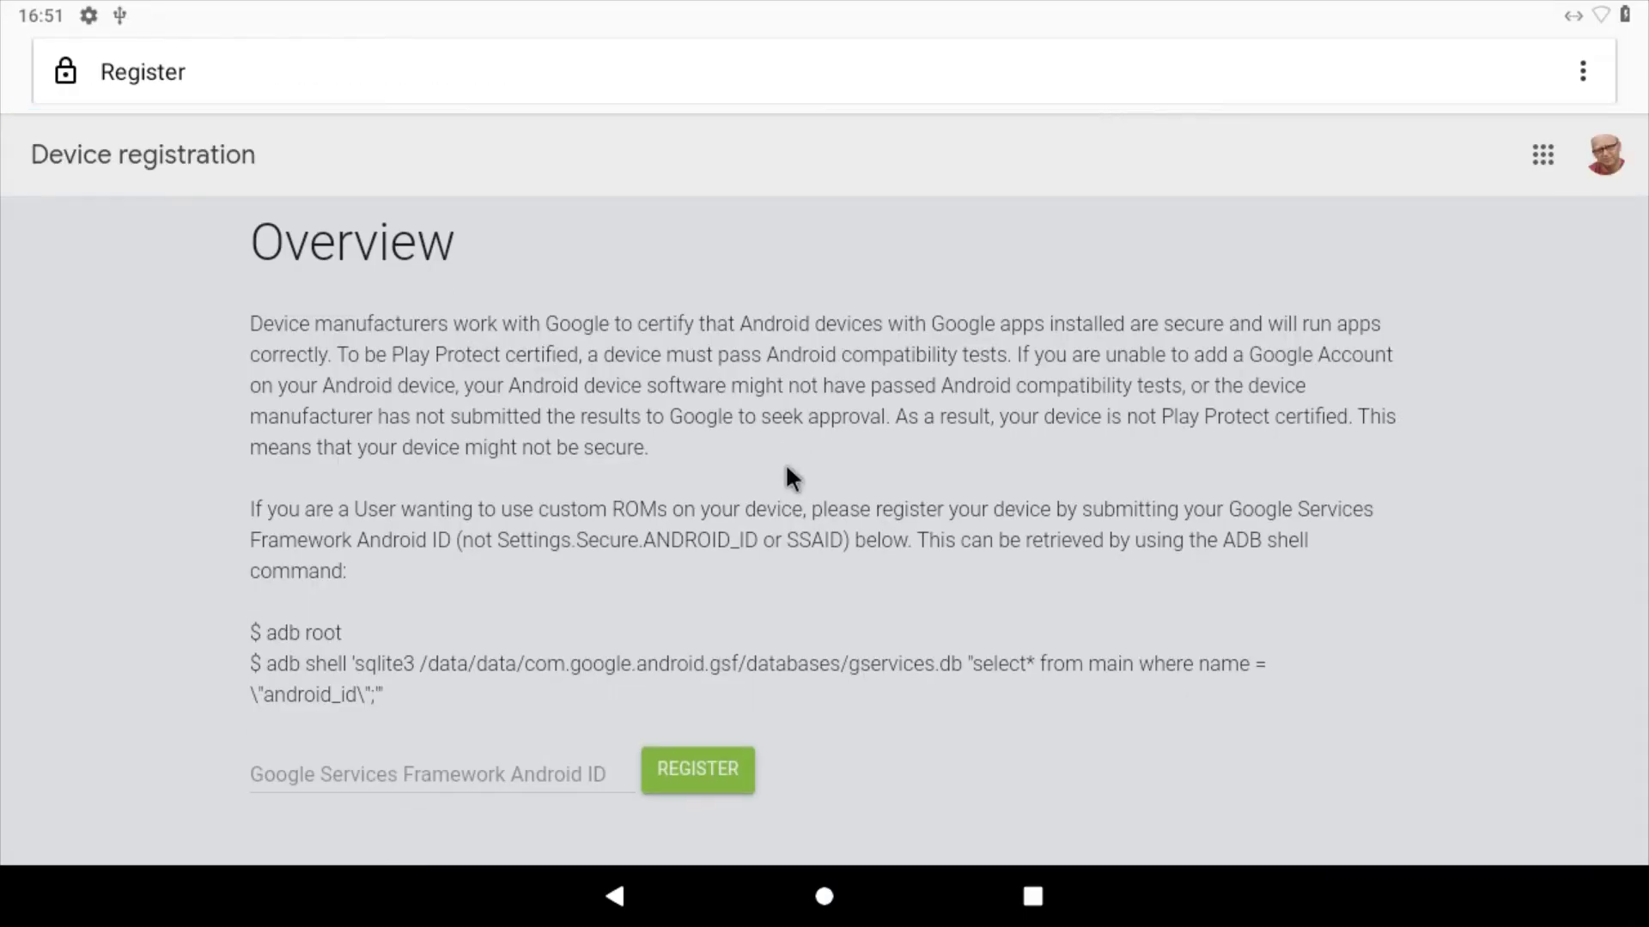
click(418, 780)
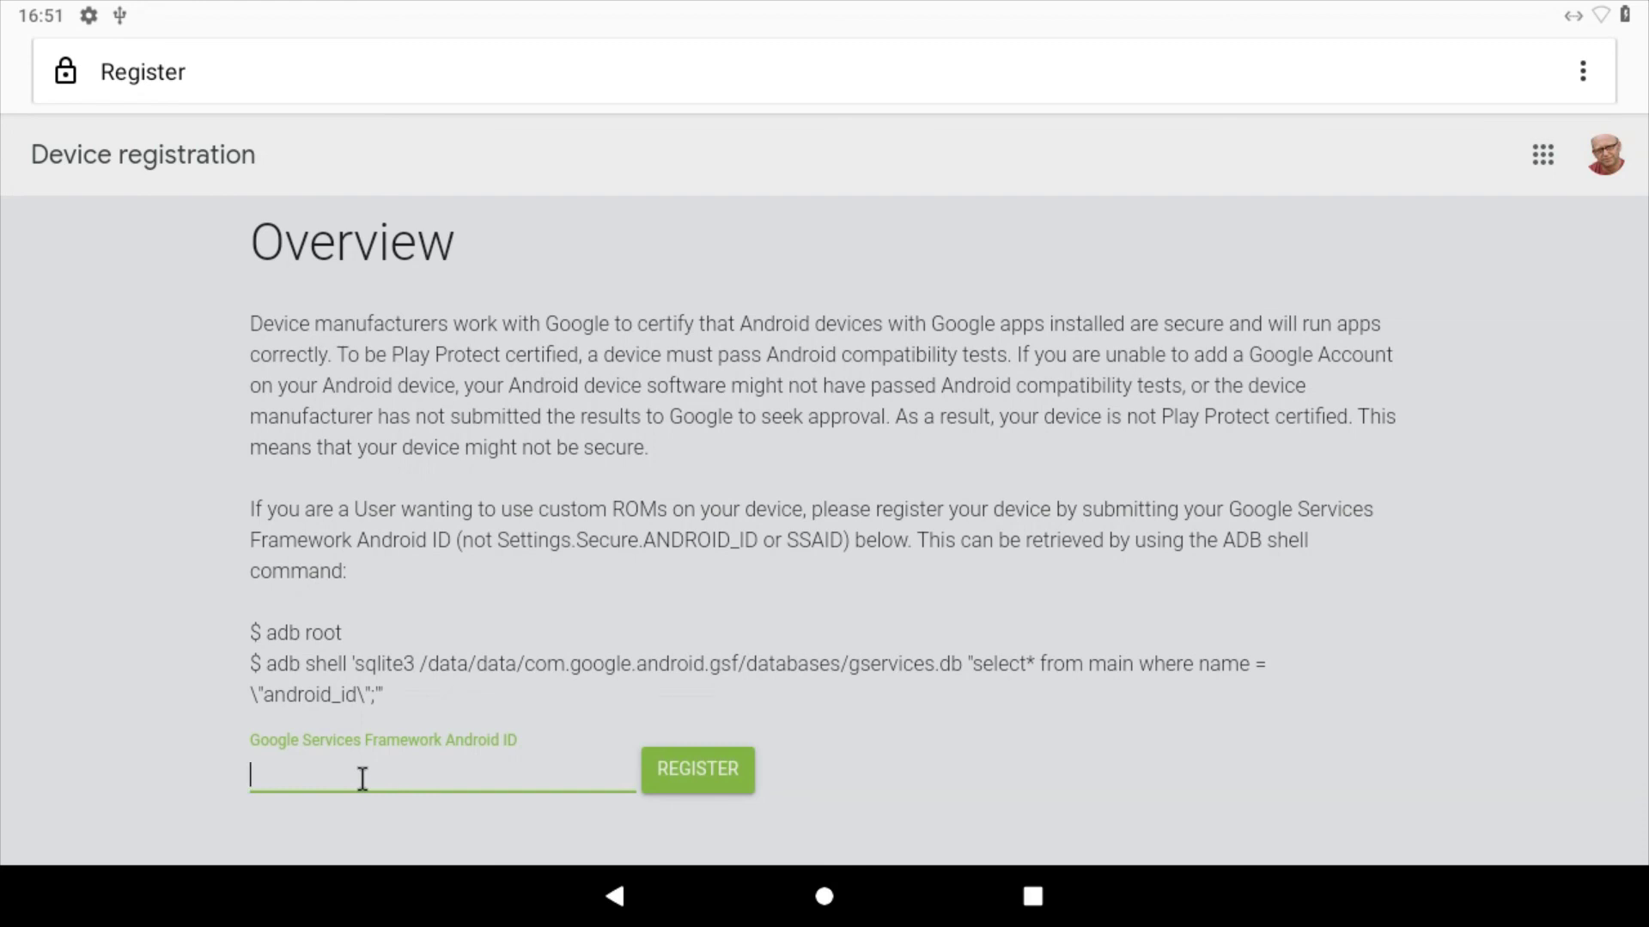
key(ctrl+v)
click(687, 783)
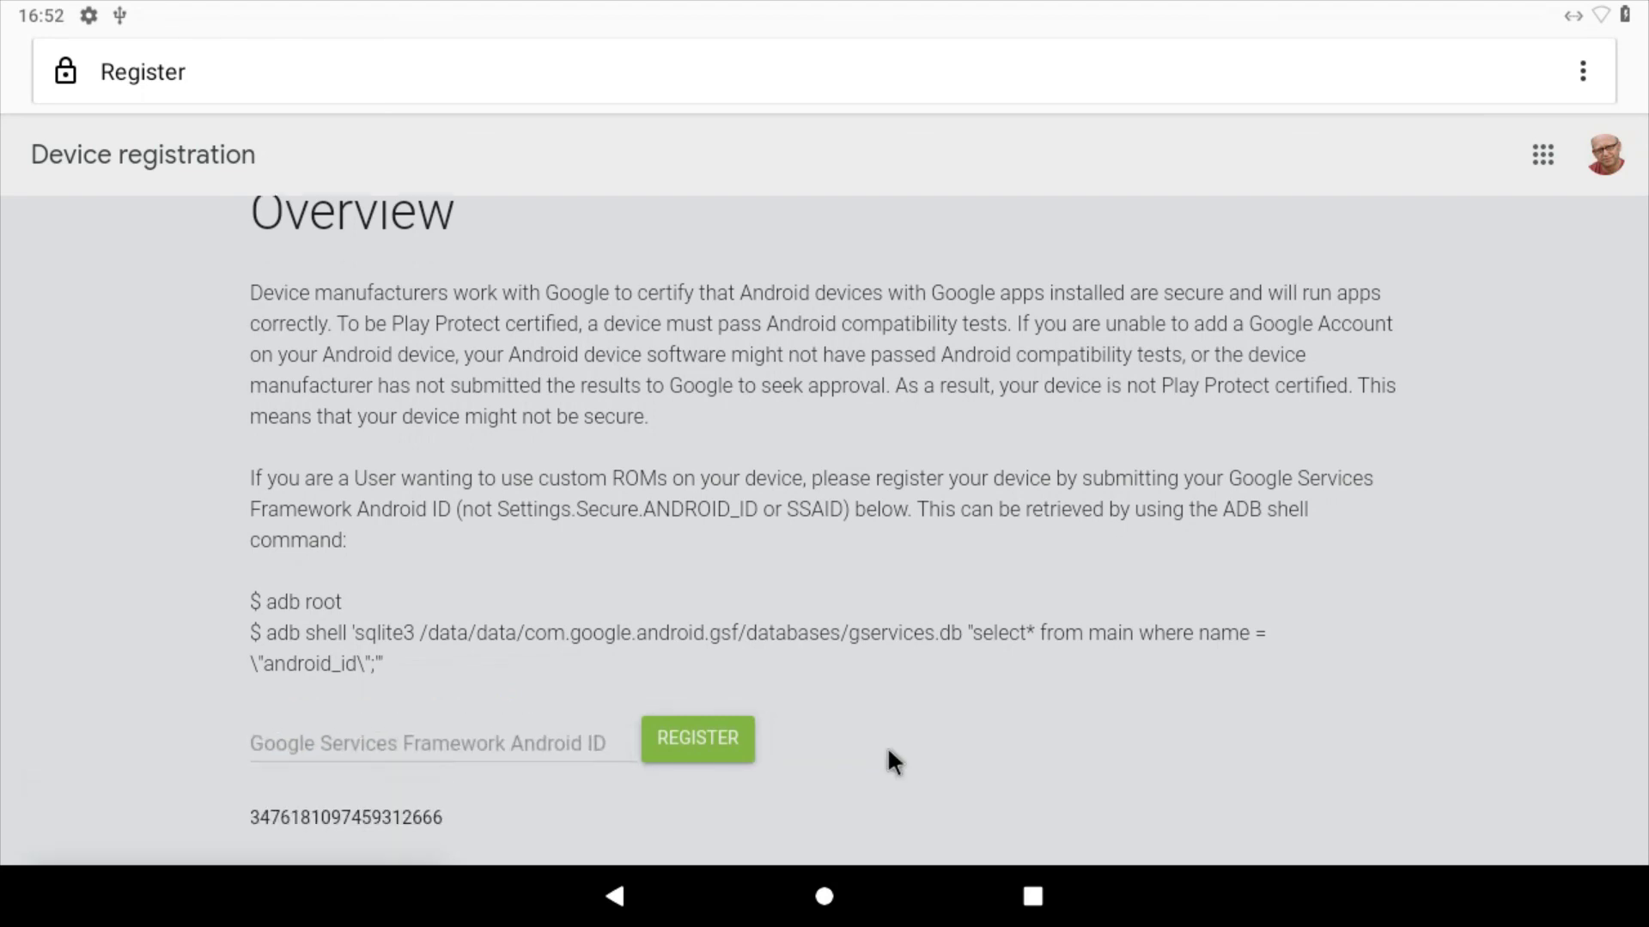
key(ctrl+p)
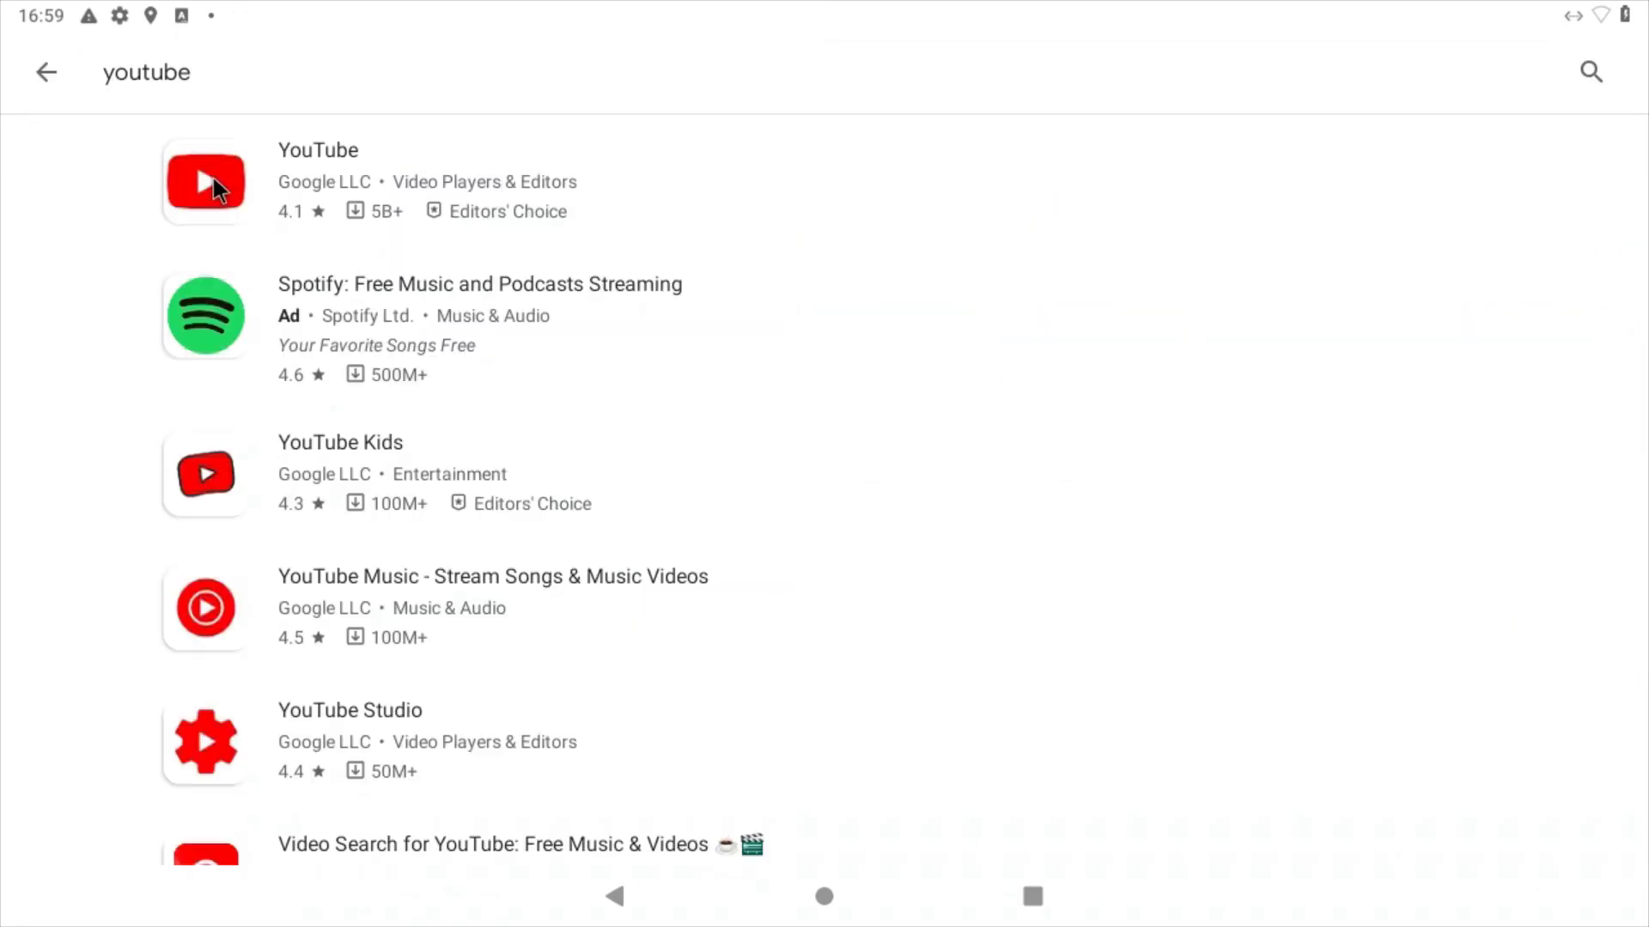
Open YouTube's Play Store page, install it, and launch the installed app.
click(209, 180)
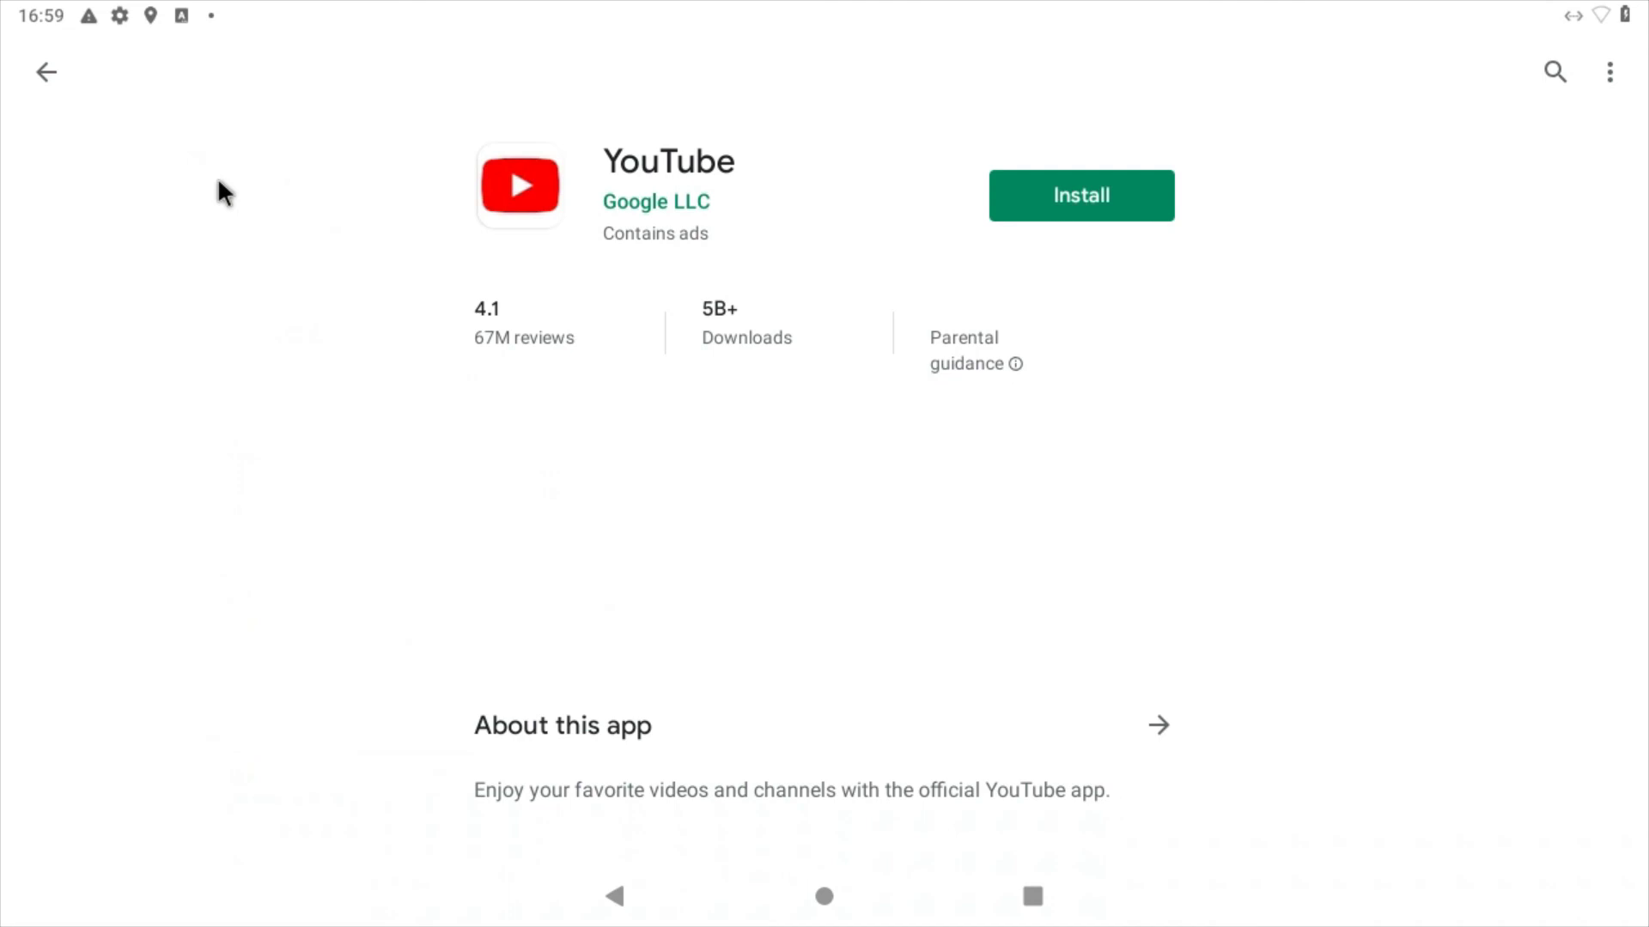
click(1087, 204)
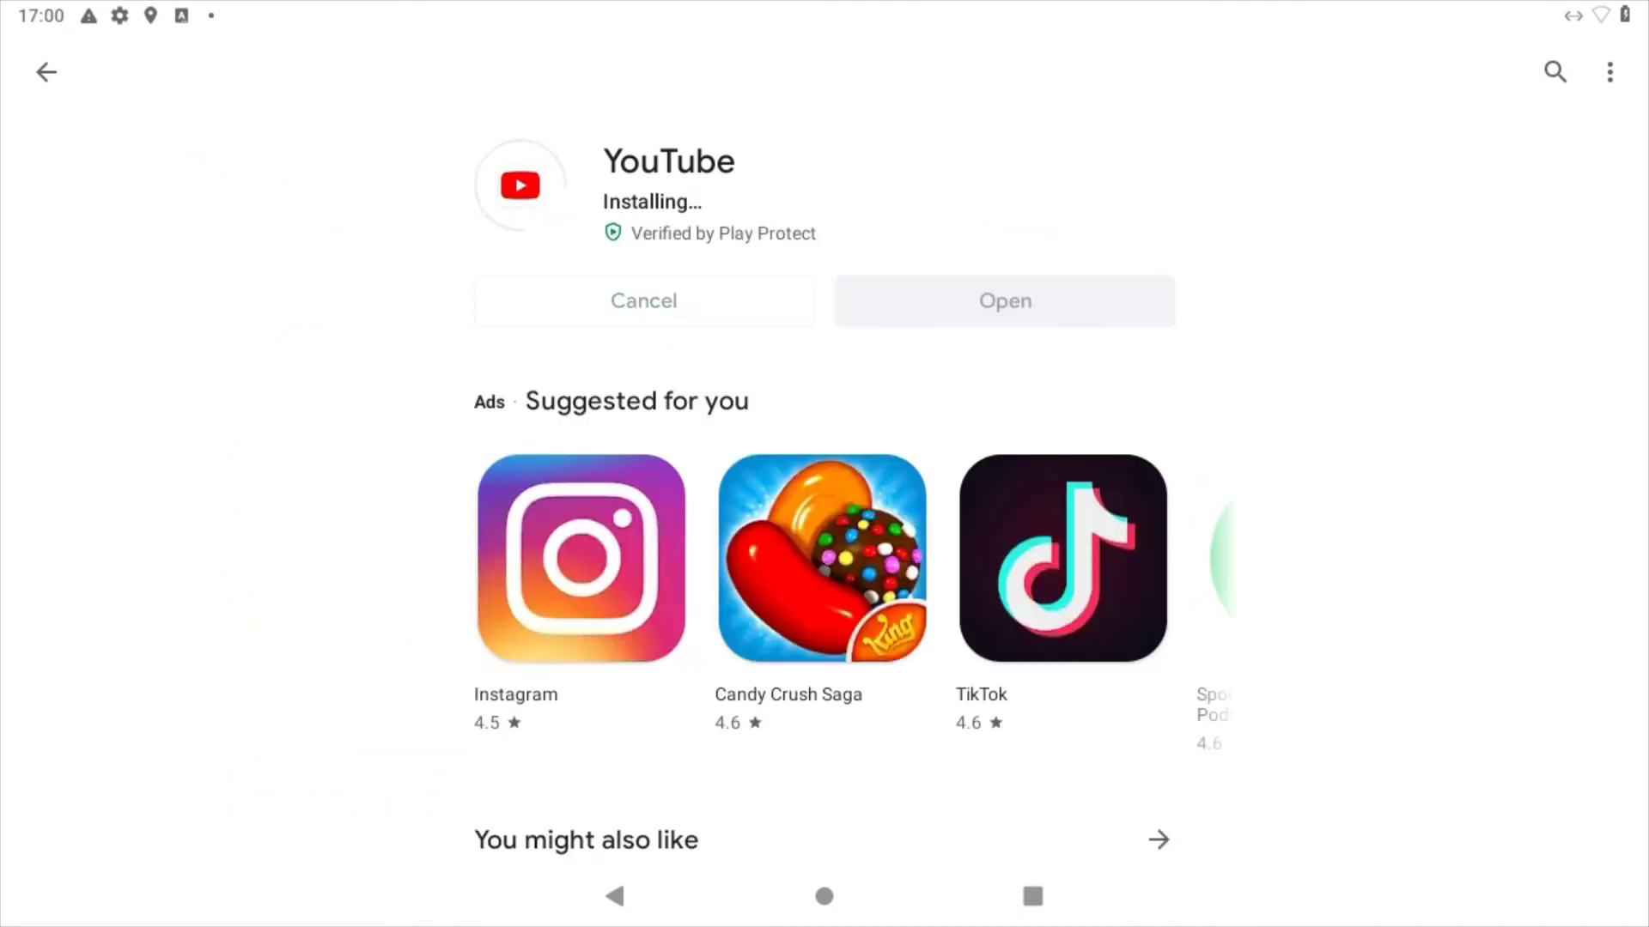
click(1003, 309)
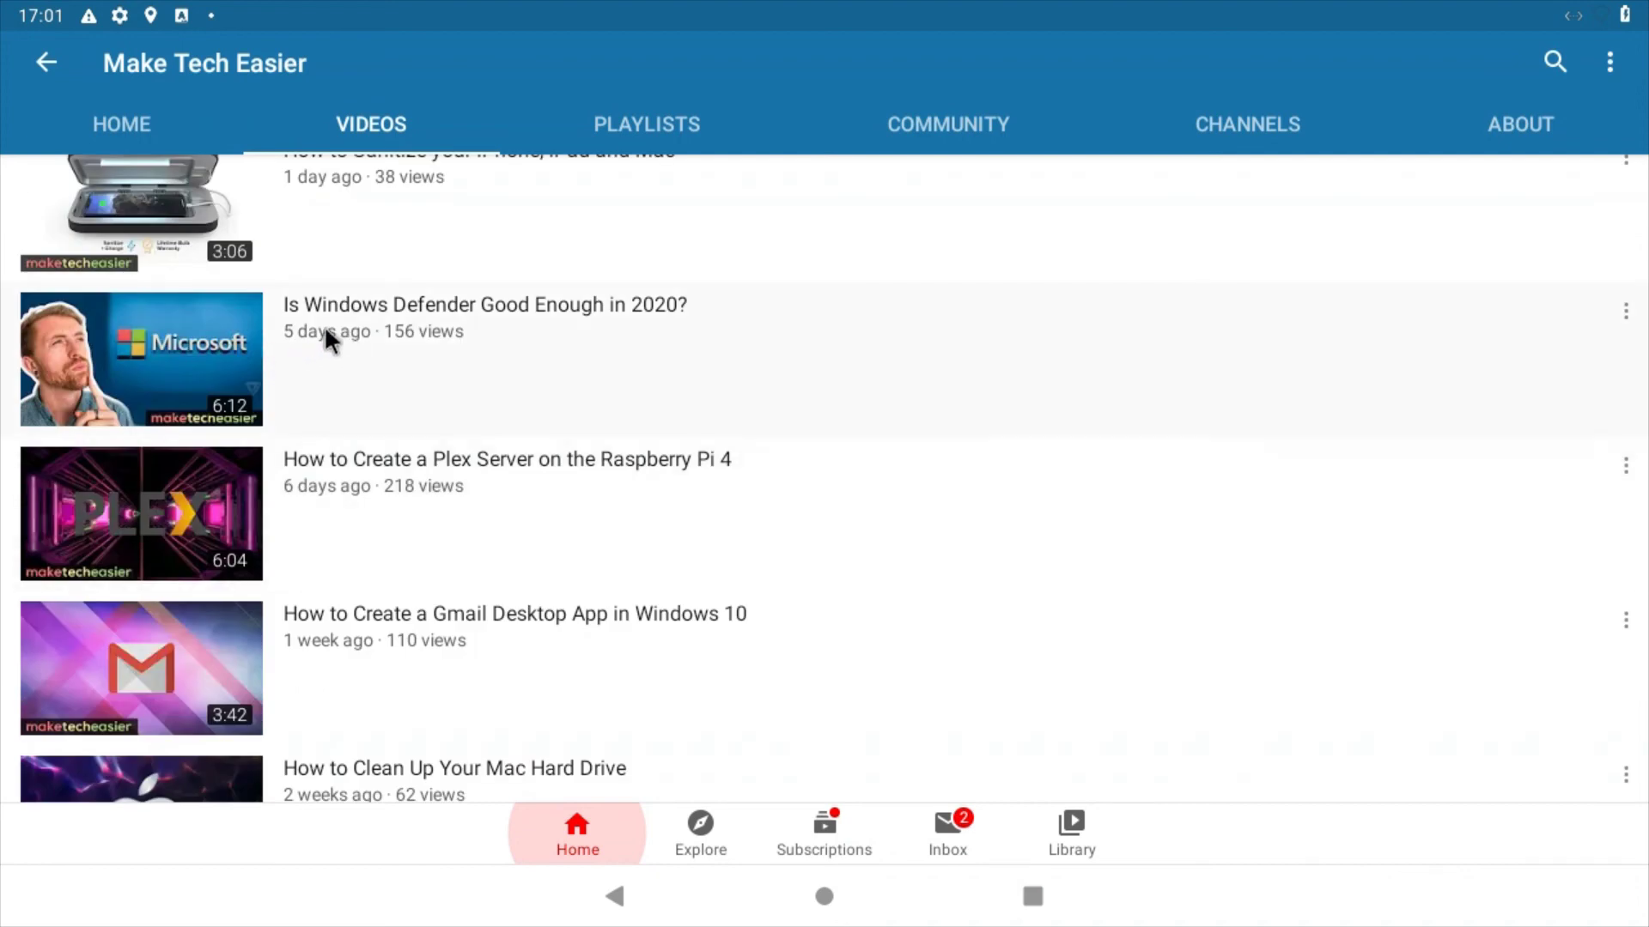
Play 'Is Windows Defender Good Enough in 2020?' from the Make Tech Easier videos list.
click(375, 303)
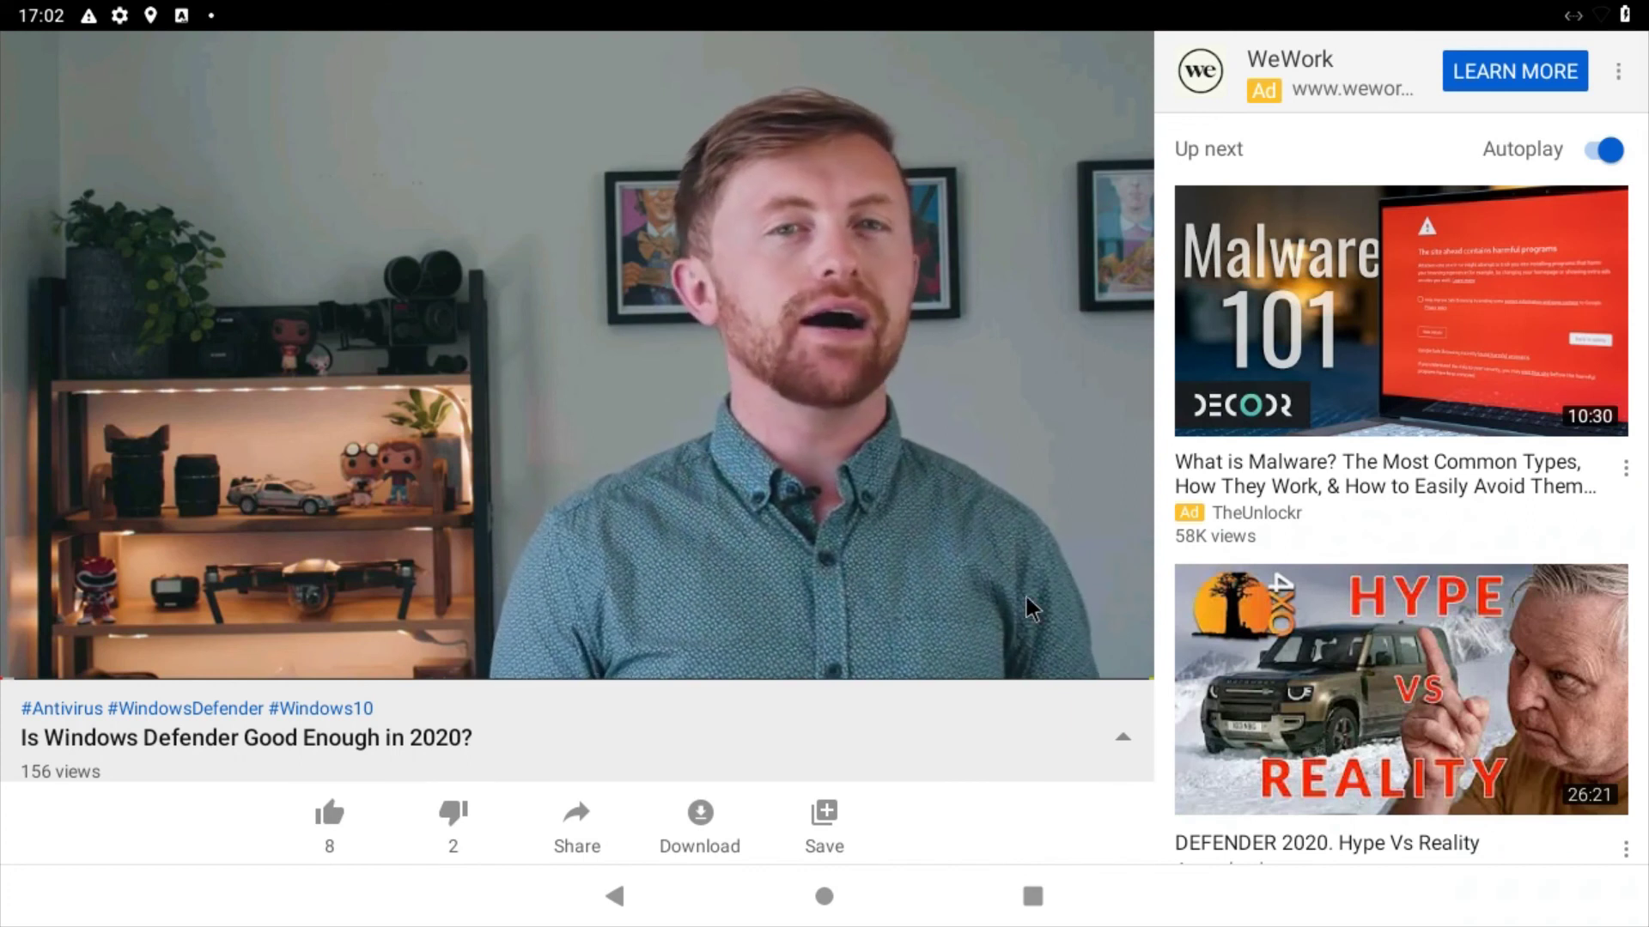